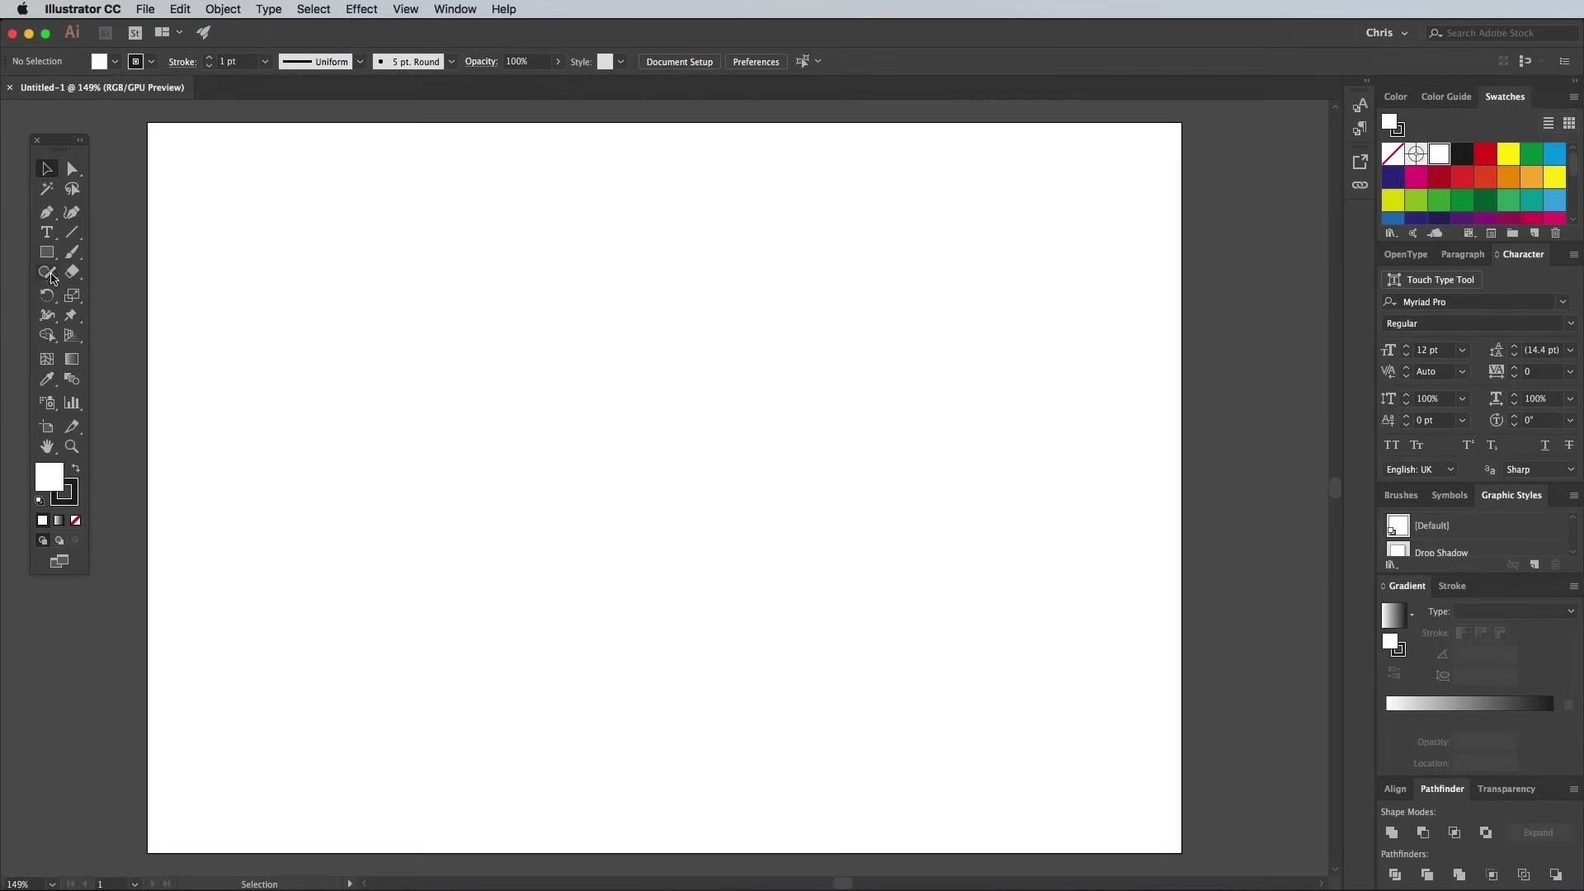
# - Draw a small circle about 29.5 px in diameter, without a stroke, in the upper-left part of the artboard
pyautogui.moveTo(47, 251); pyautogui.dragTo(141, 293)
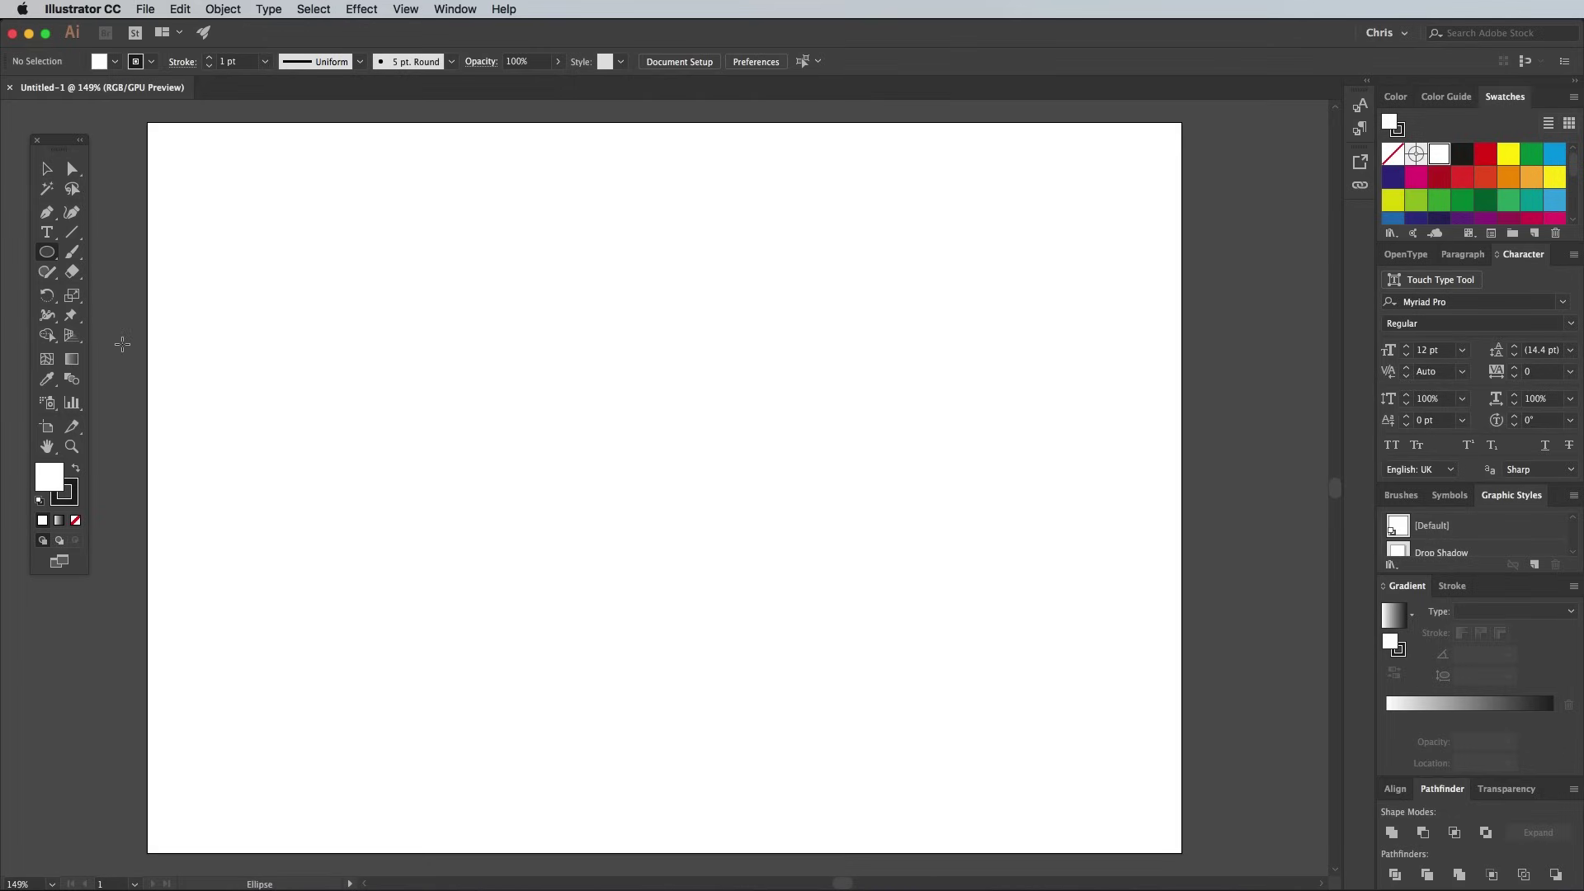
pyautogui.click(75, 518)
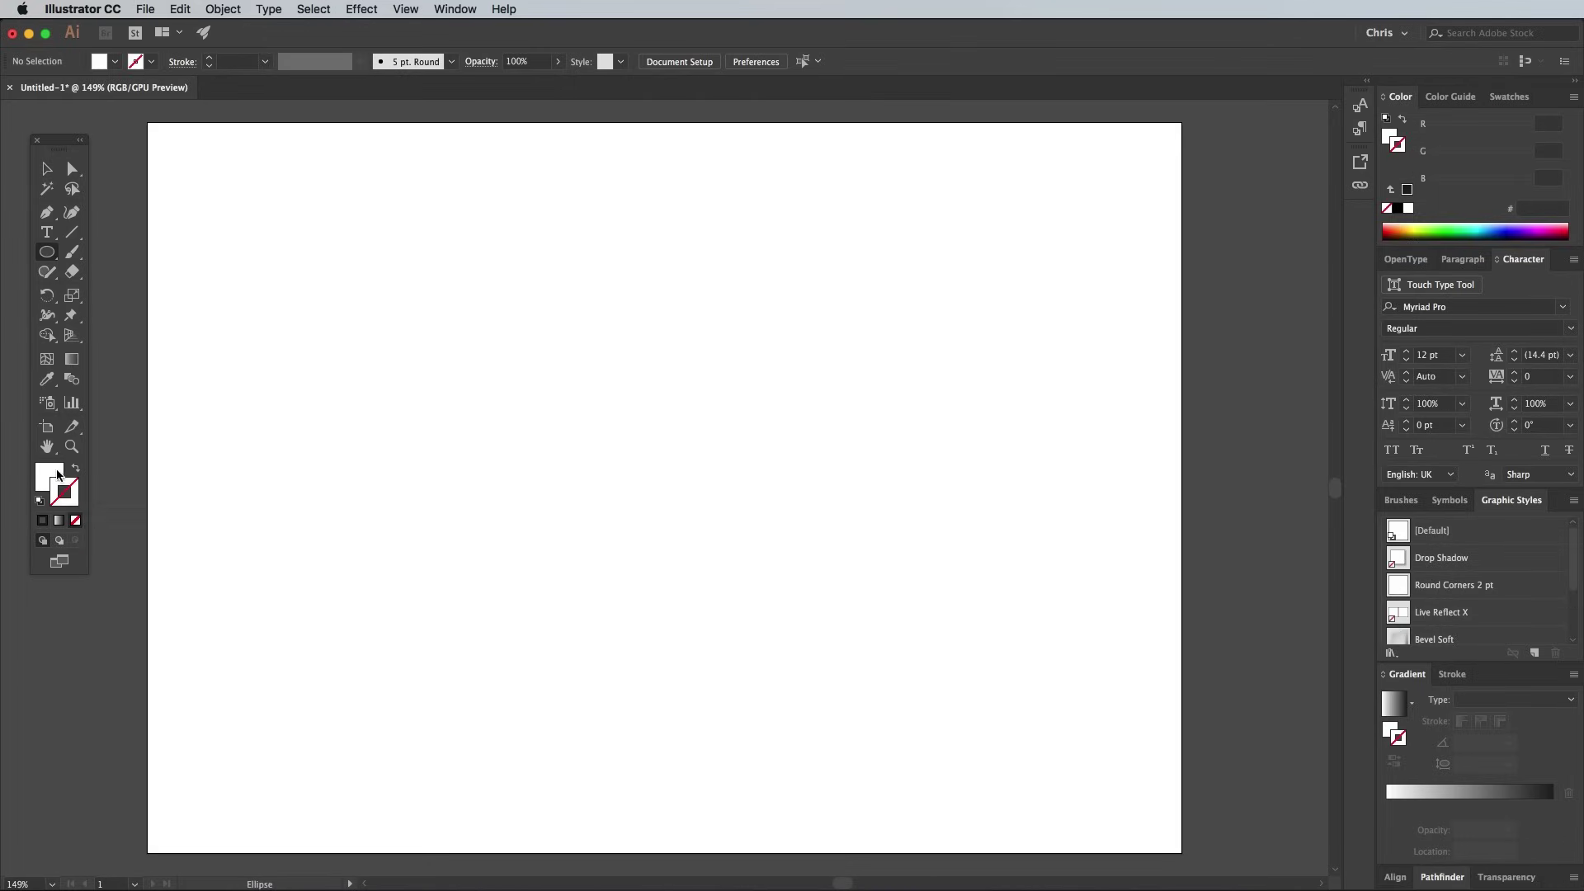
pyautogui.moveTo(385, 258); pyautogui.dragTo(421, 297)
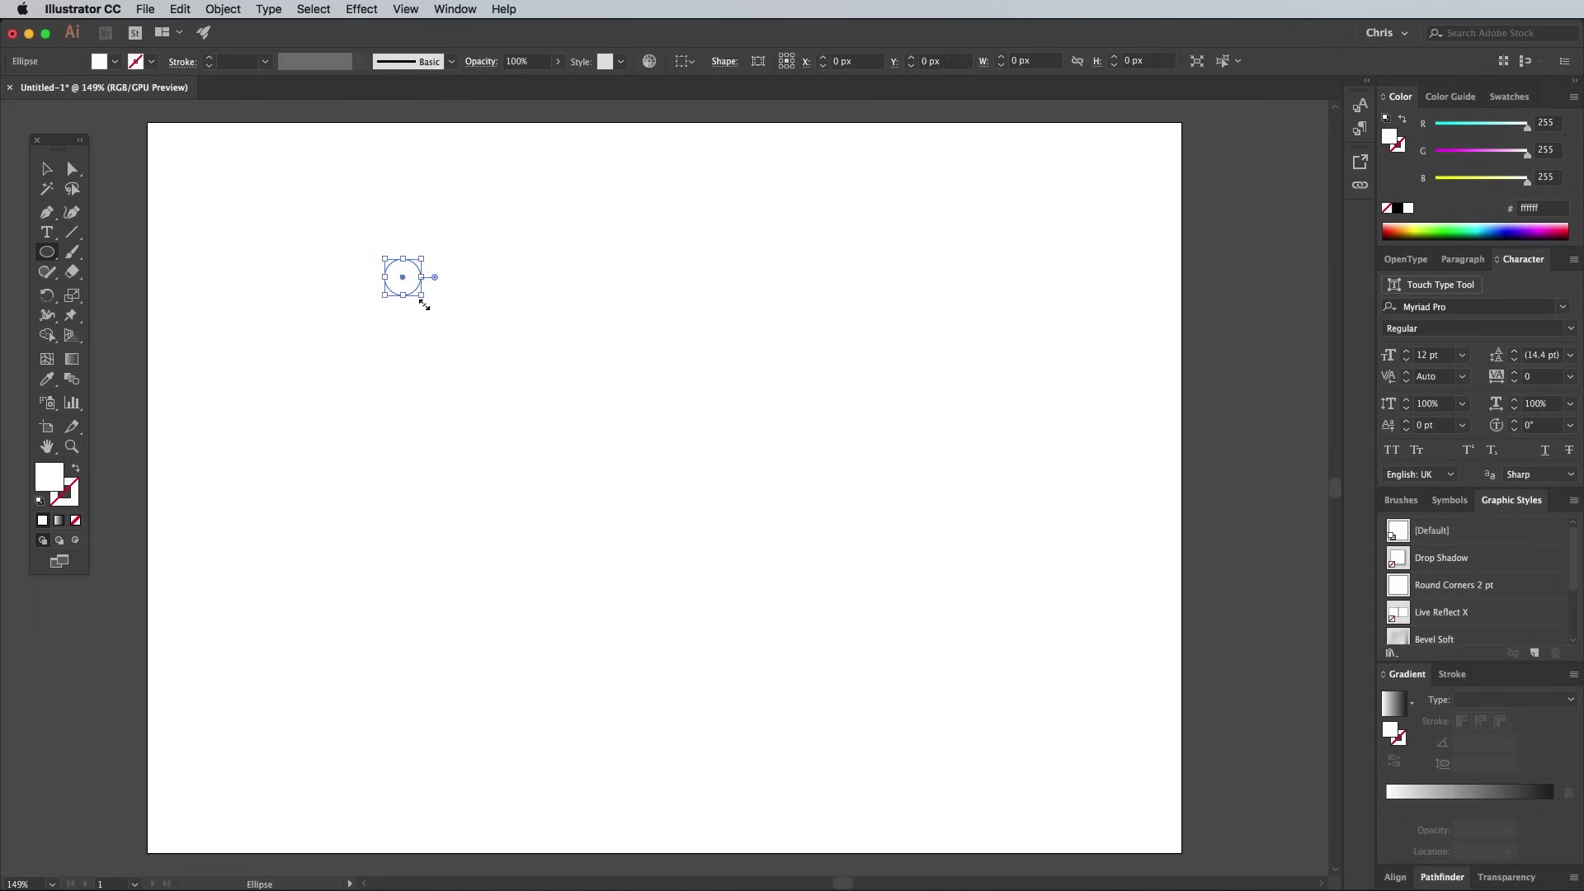
# - Apply a linear gradient to the circle and recolour its white starting stop to a blue-violet RGB colour
pyautogui.click(1396, 705)
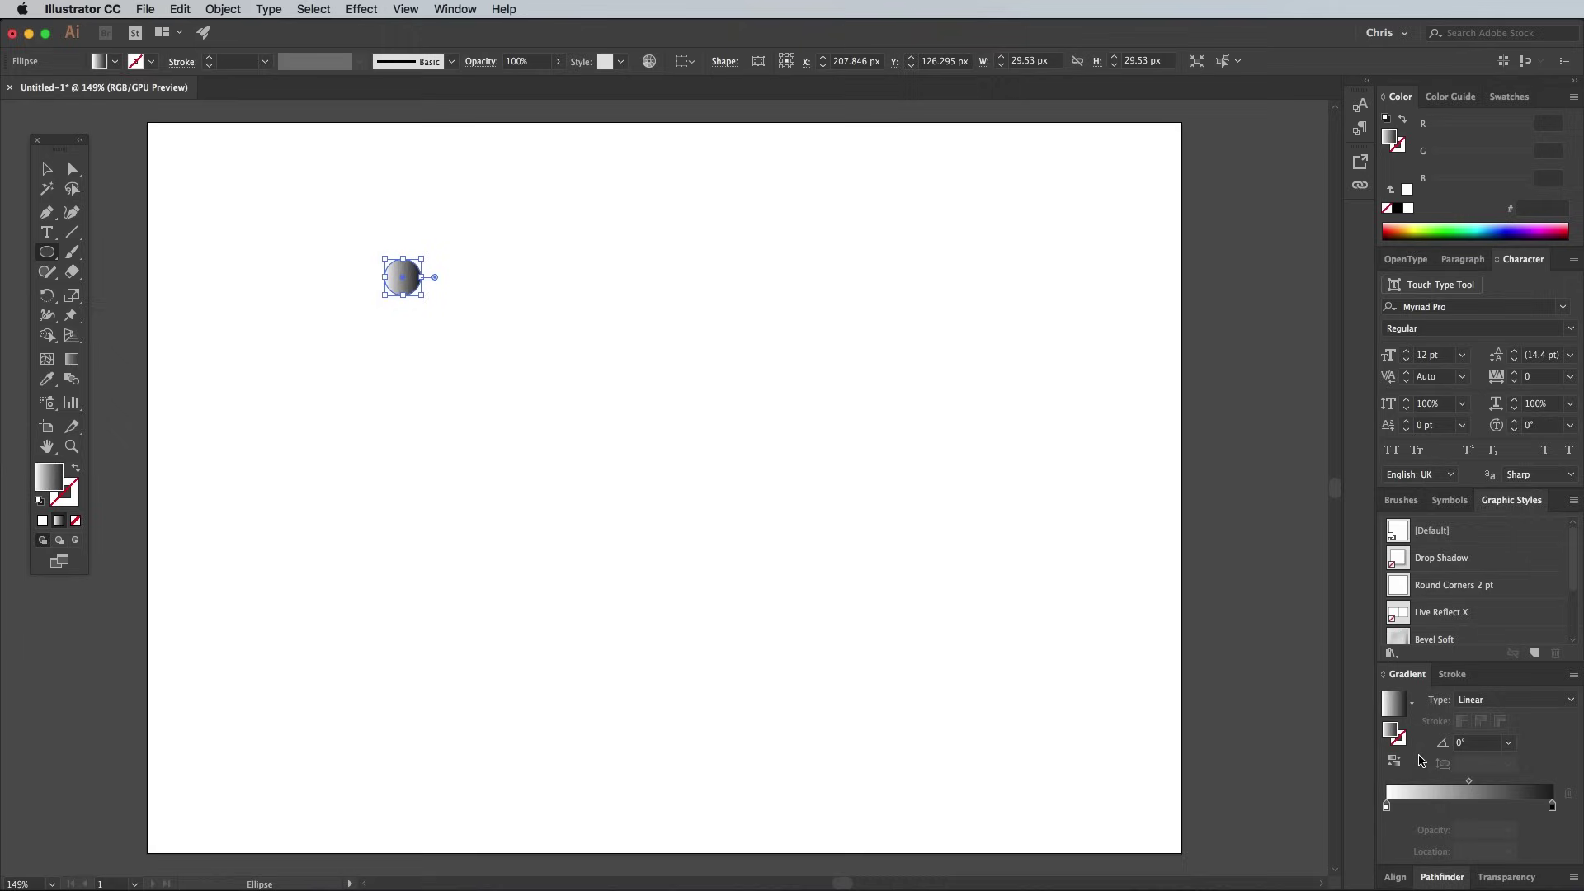
pyautogui.doubleClick(1387, 808)
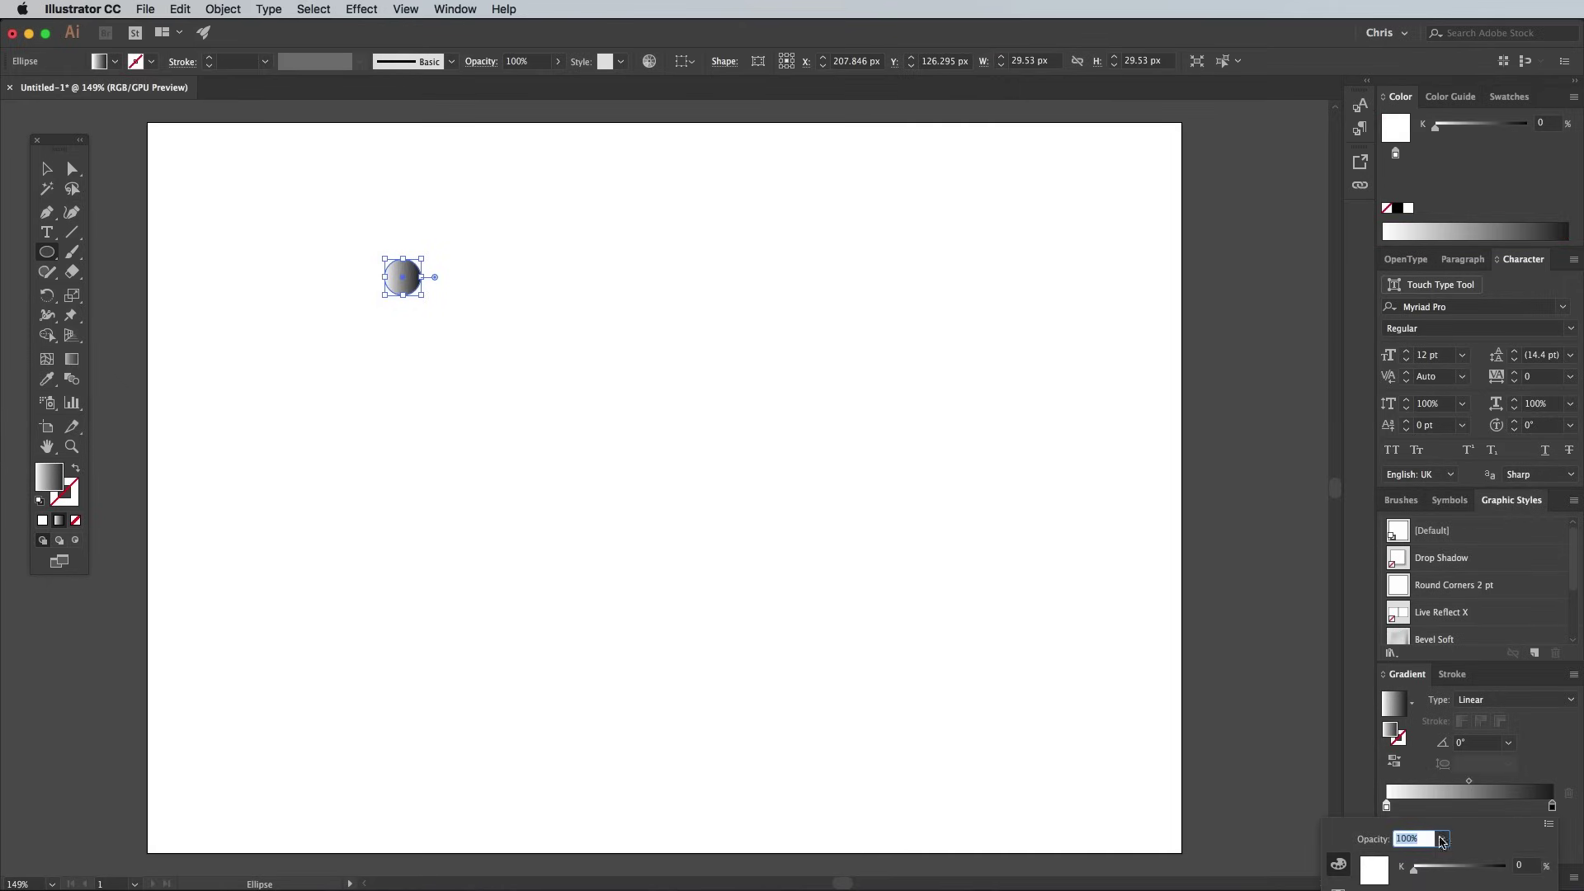
pyautogui.click(1548, 823)
pyautogui.click(1555, 856)
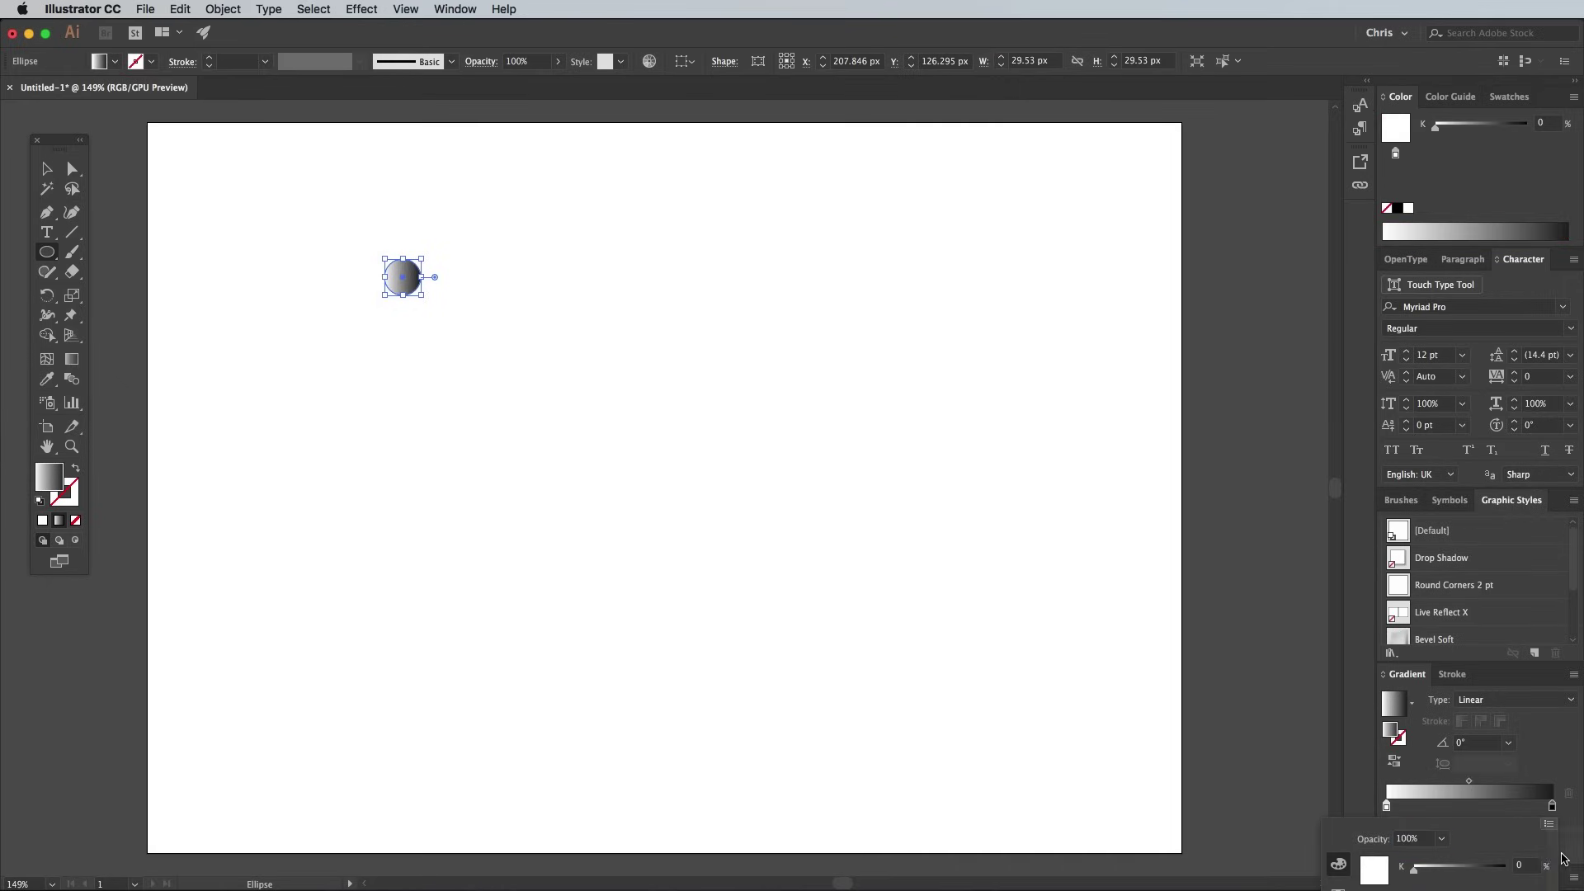
pyautogui.moveTo(1505, 890); pyautogui.dragTo(1414, 890)
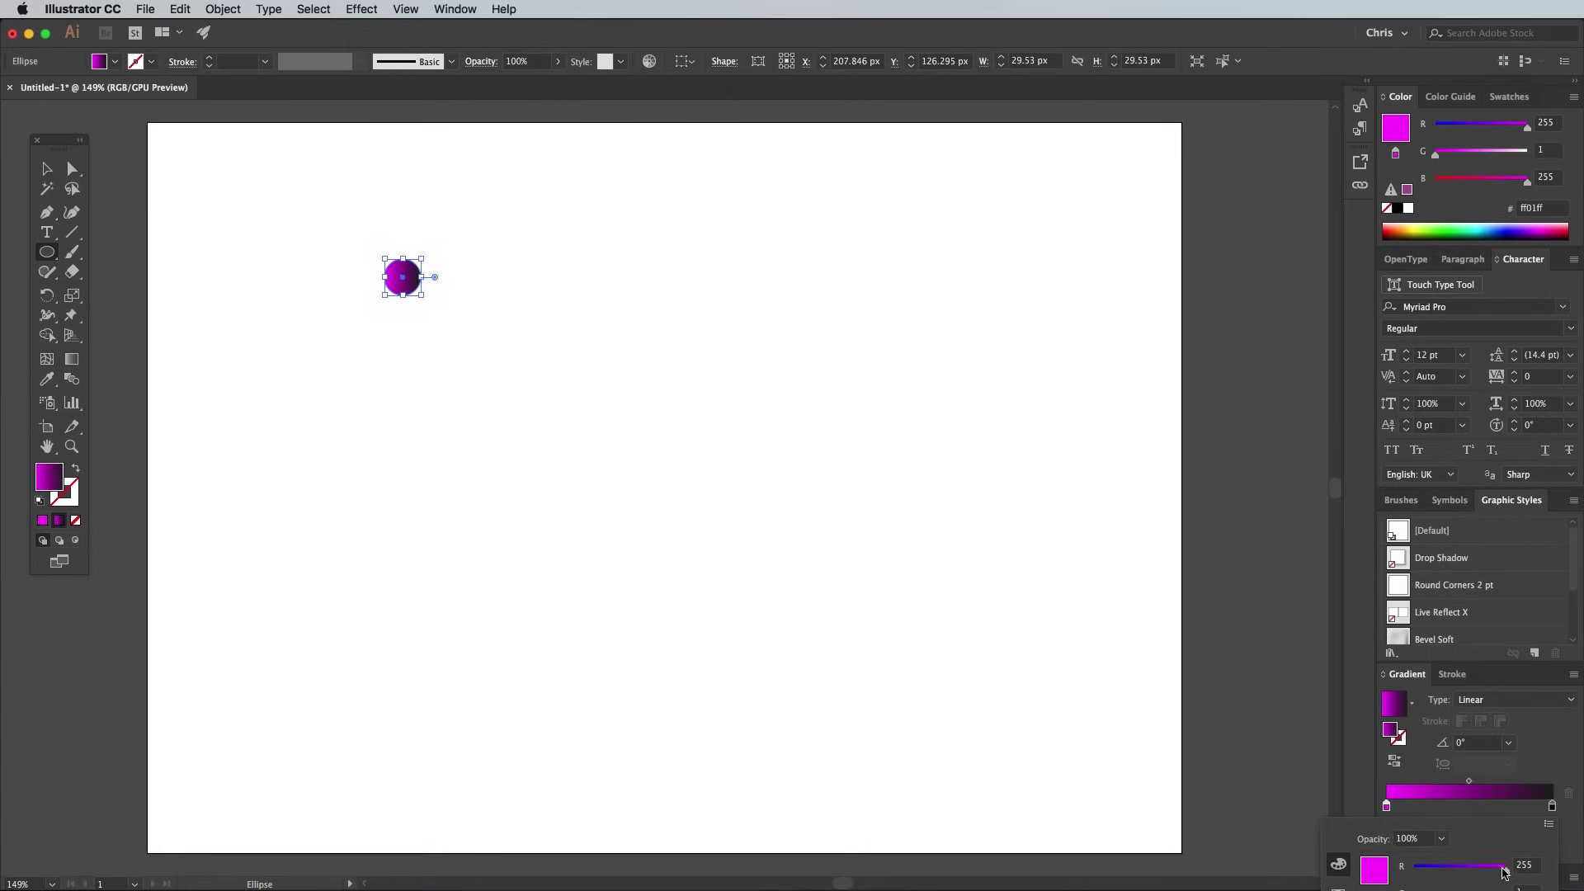
pyautogui.moveTo(1505, 868); pyautogui.dragTo(1456, 890)
# - Set the gradient's end stop to the RGB colour #d37473 and the gradient angle to 90°
pyautogui.doubleClick(1551, 807)
pyautogui.click(1548, 823)
pyautogui.click(1555, 856)
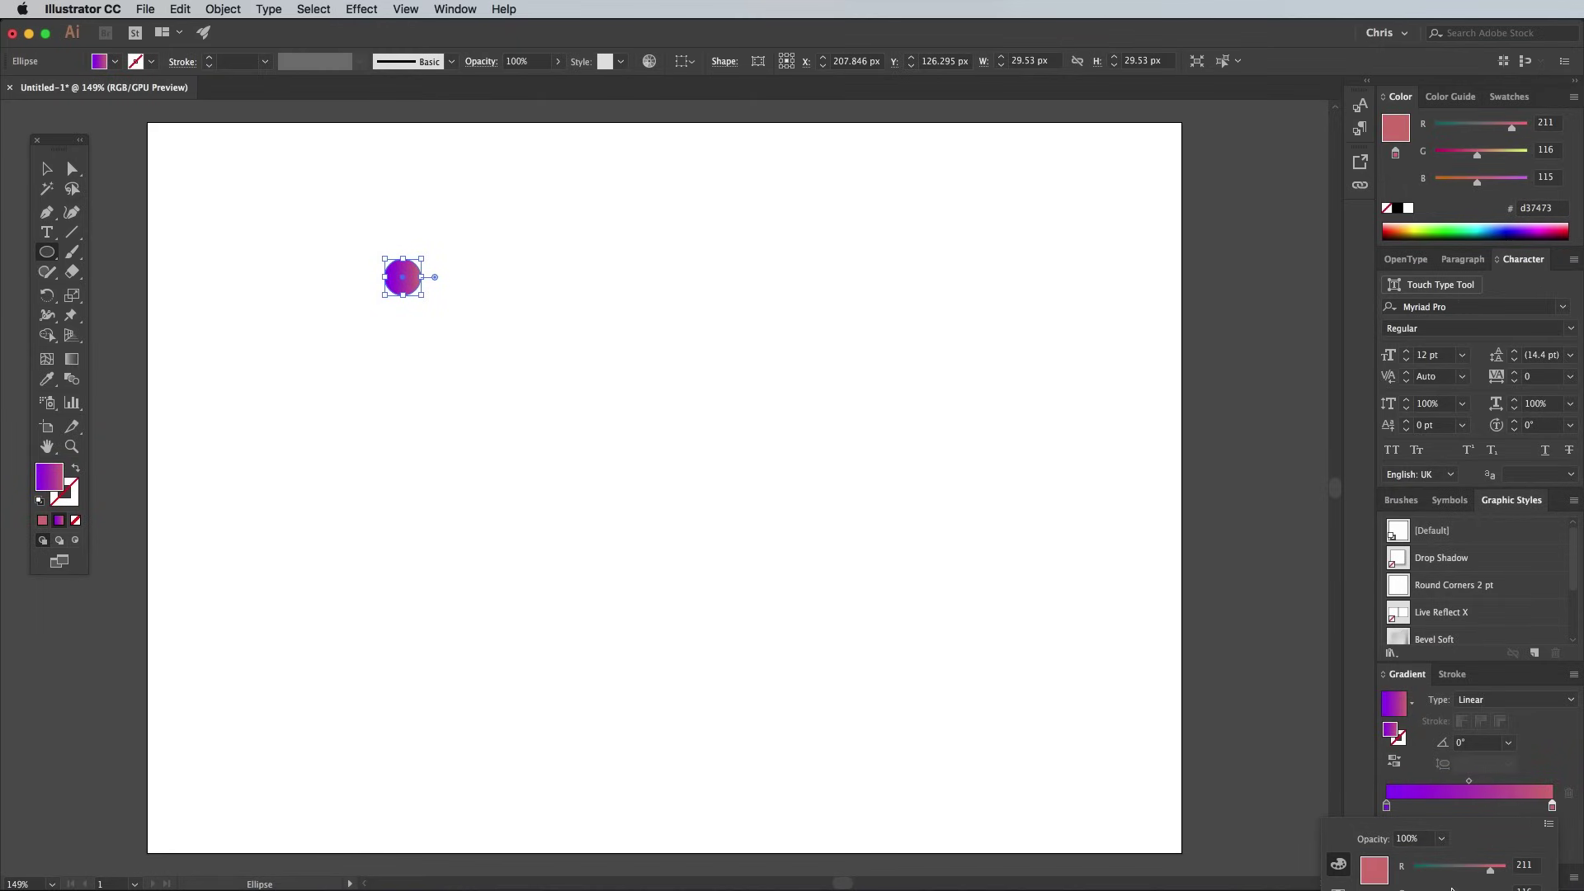
pyautogui.click(1552, 759)
pyautogui.click(1464, 743)
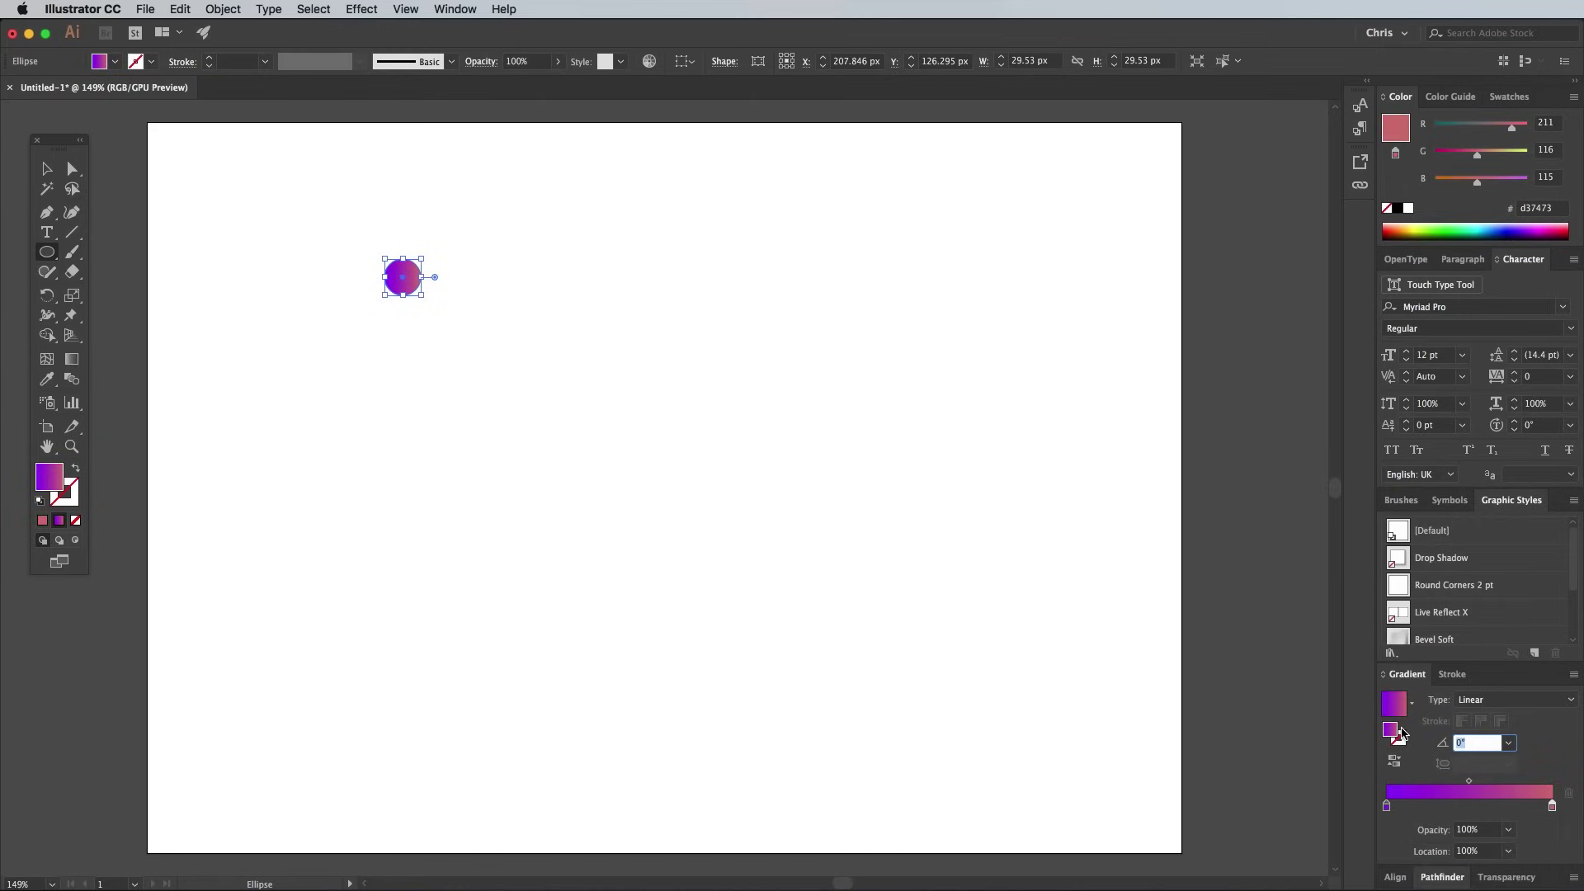
pyautogui.press('Return')
# - Duplicate the gradient circle horizontally across the artboard and make a blend between the two circles
pyautogui.click(46, 168)
pyautogui.moveTo(408, 282); pyautogui.dragTo(835, 282)
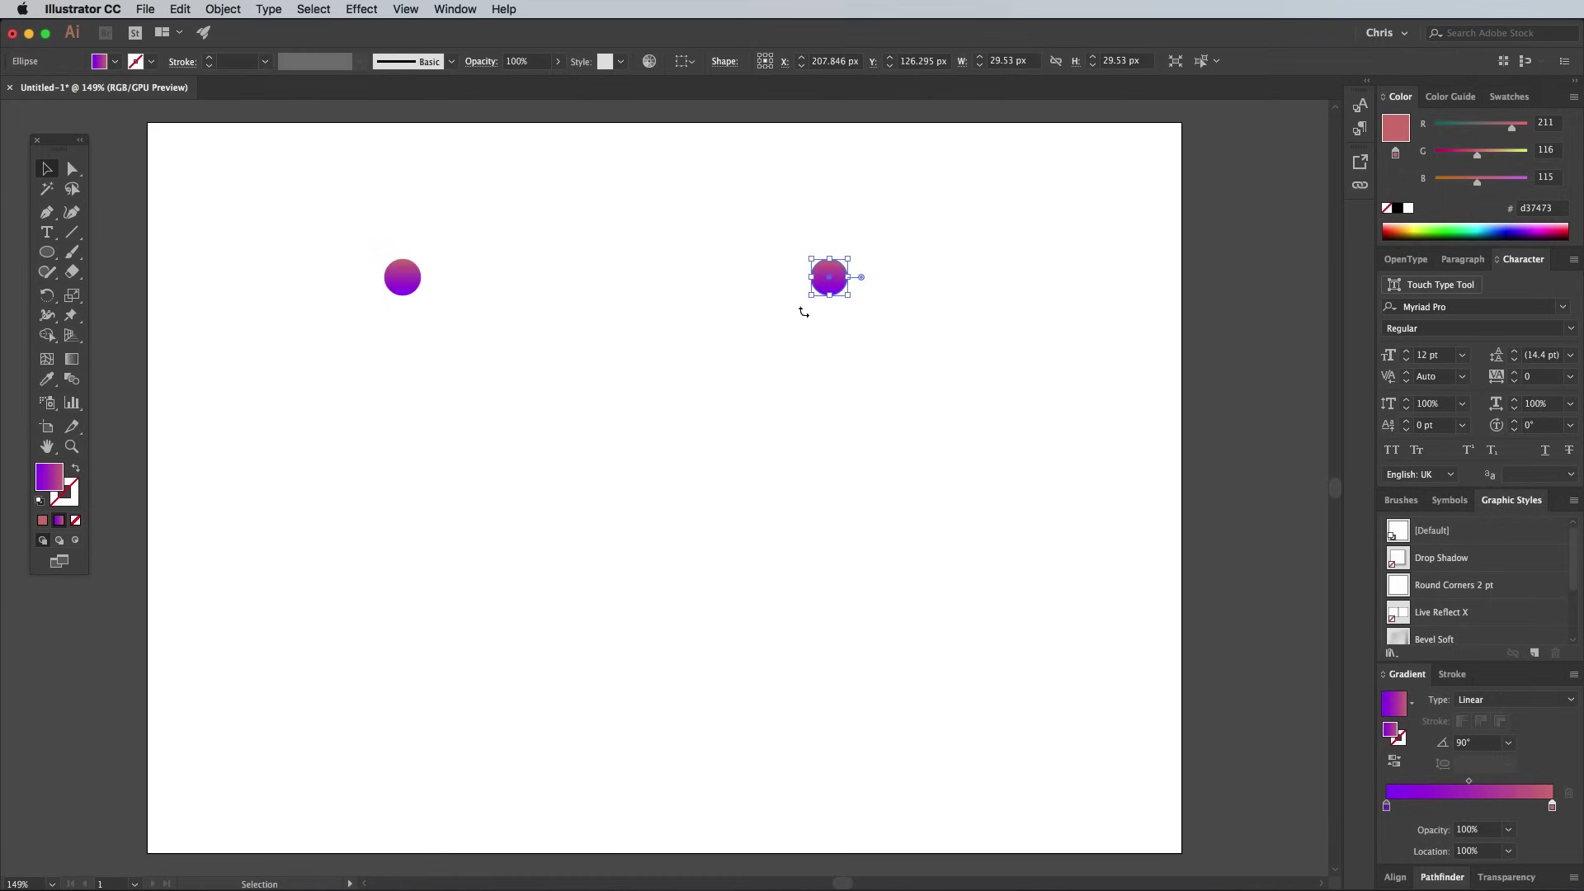
pyautogui.keyDown('shift'); pyautogui.click(406, 282); pyautogui.keyUp('shift')
pyautogui.click(223, 9)
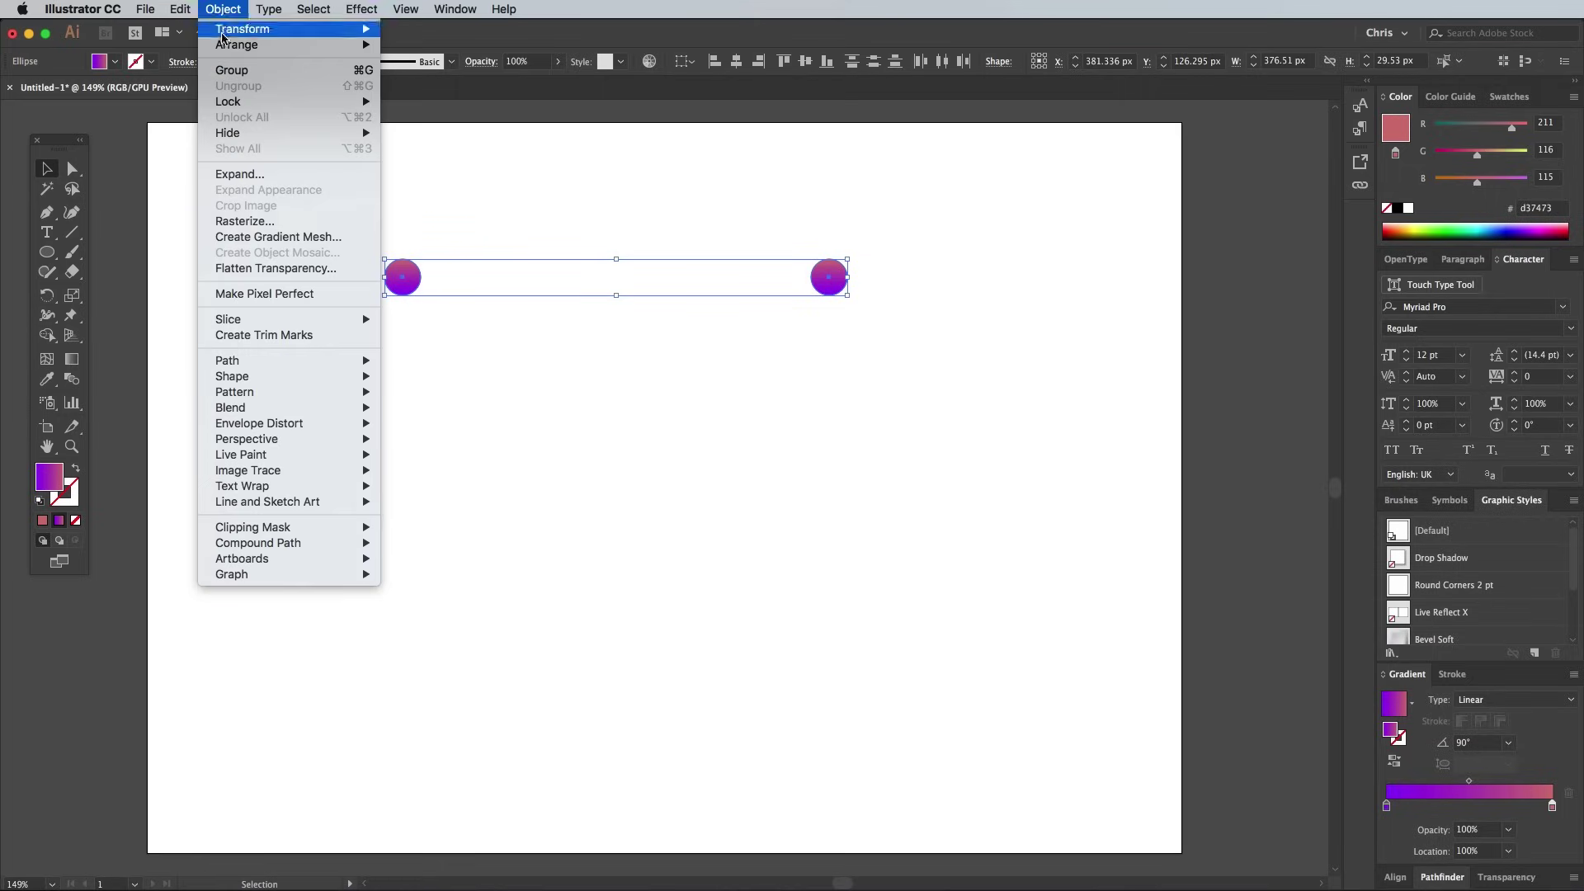
pyautogui.moveTo(306, 407)
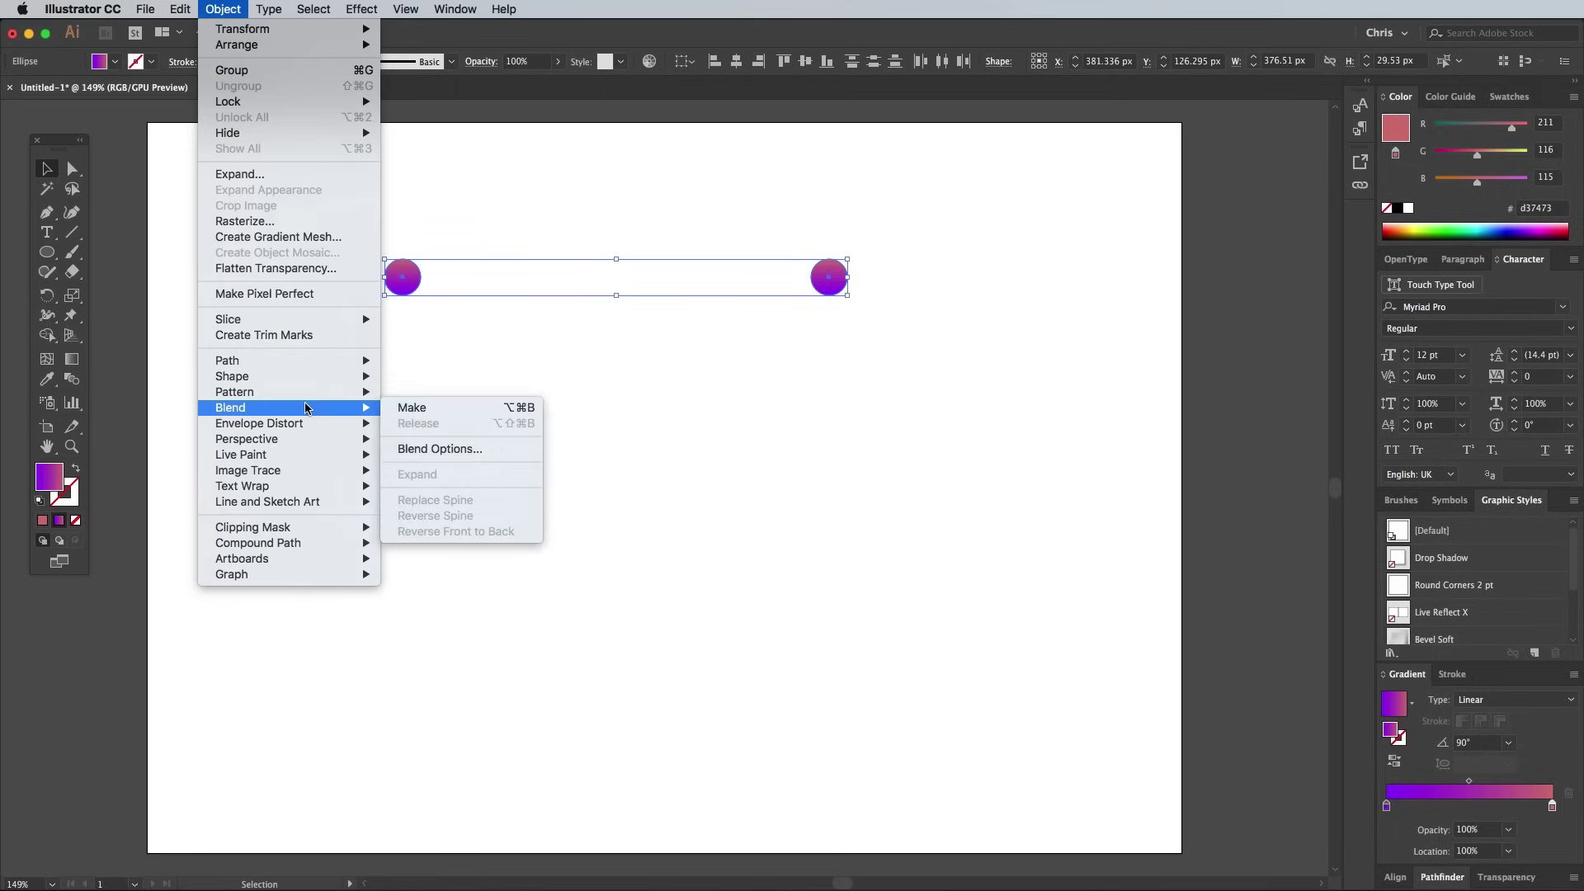
pyautogui.click(405, 408)
# - Set the blend's spacing to Specified Steps with enough steps to form a smooth, continuous bar
pyautogui.click(210, 11)
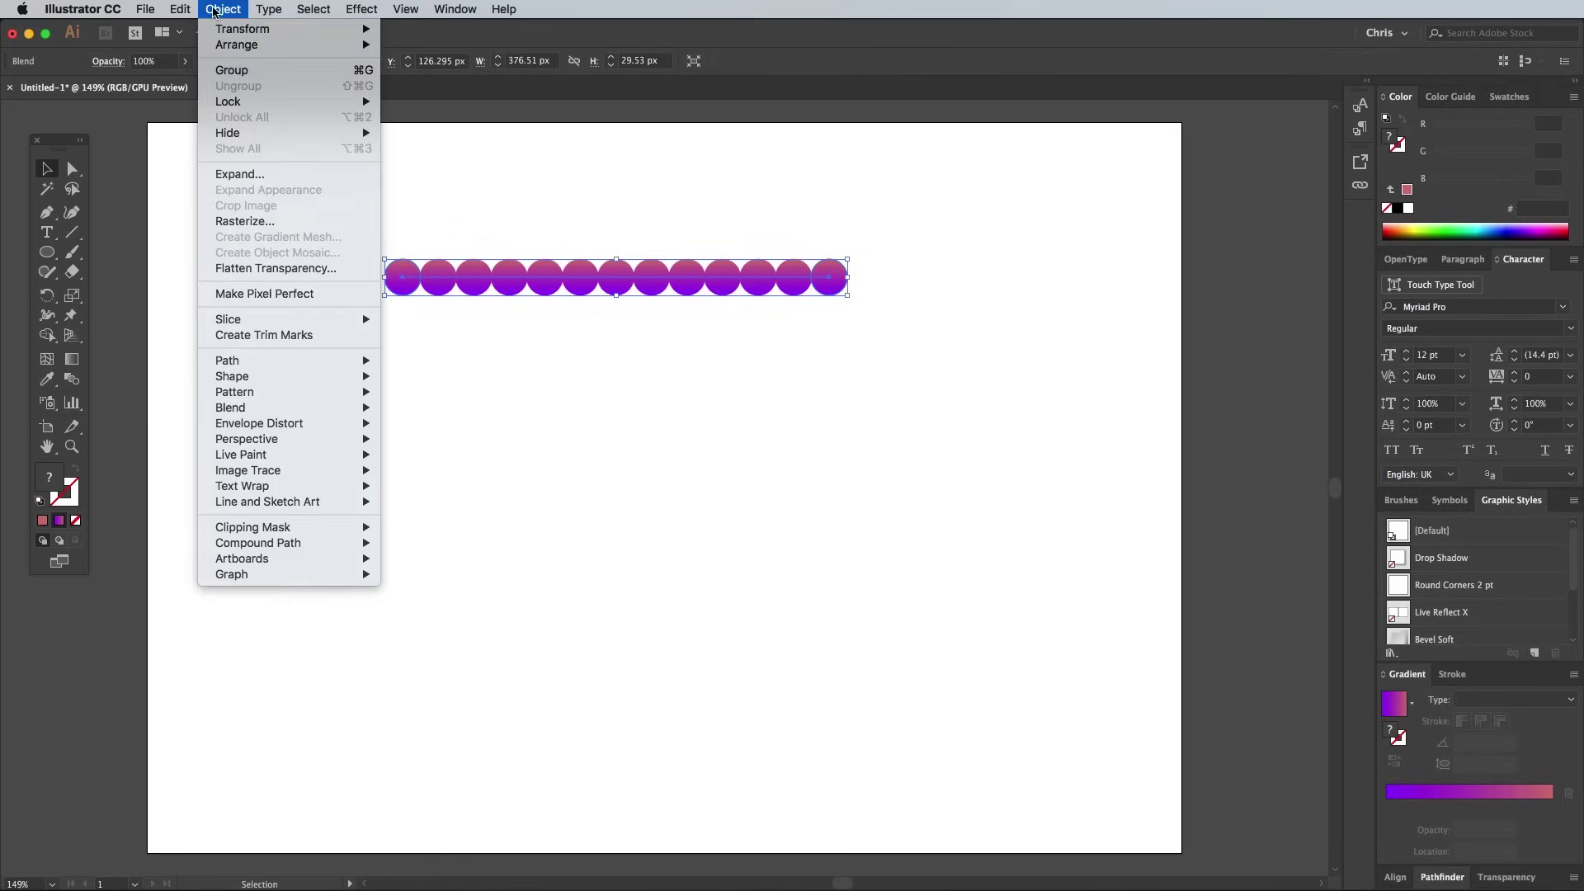
pyautogui.moveTo(296, 407)
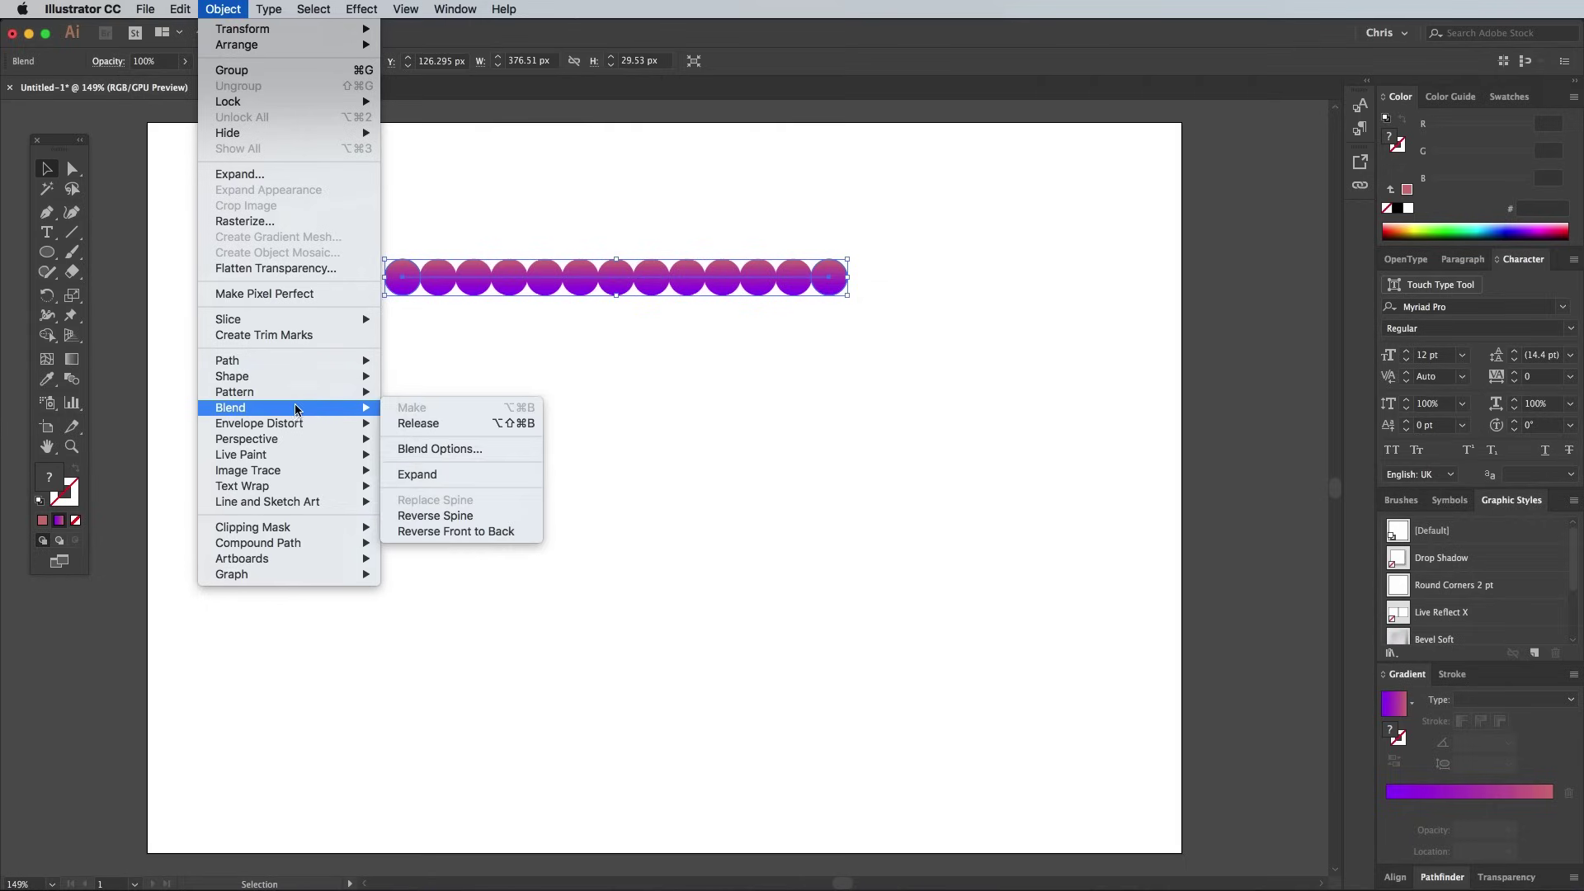
pyautogui.click(429, 448)
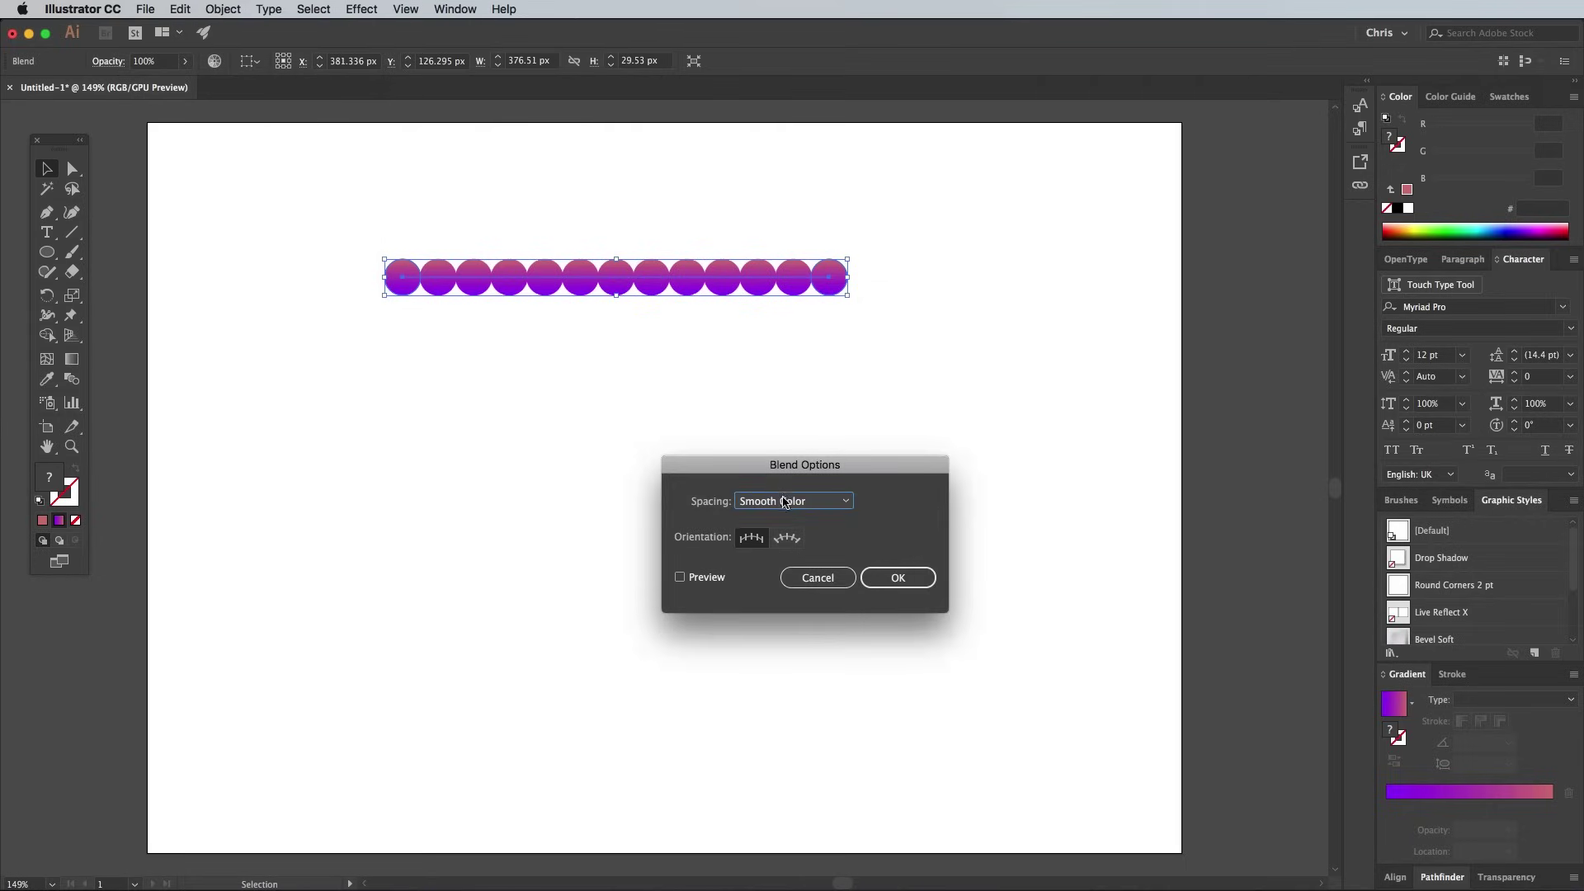
pyautogui.click(783, 501)
pyautogui.click(793, 532)
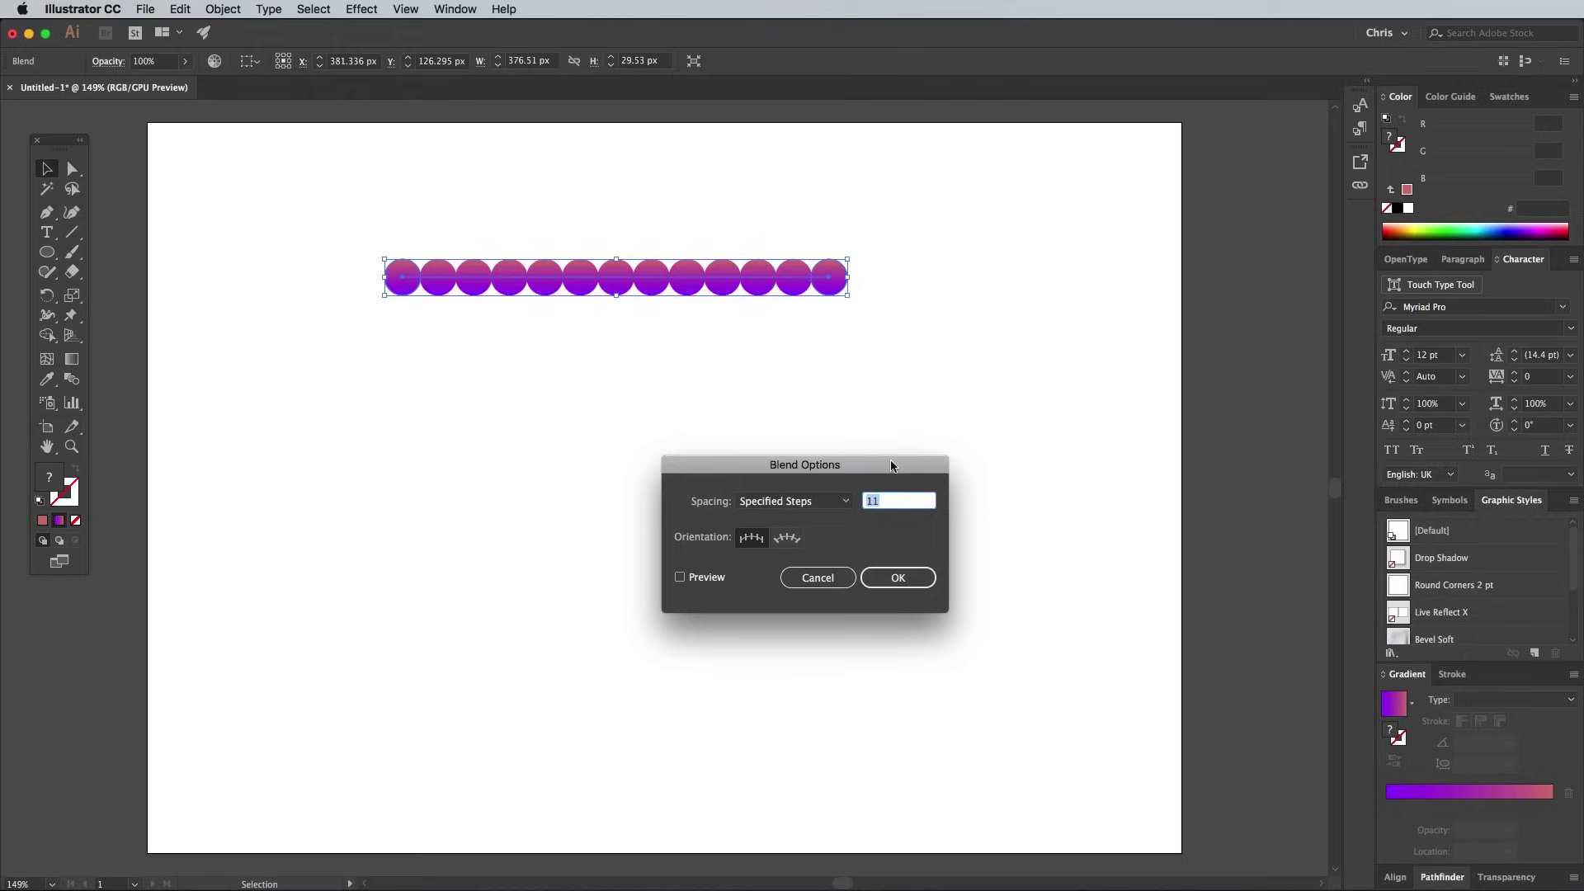
pyautogui.press('Return')
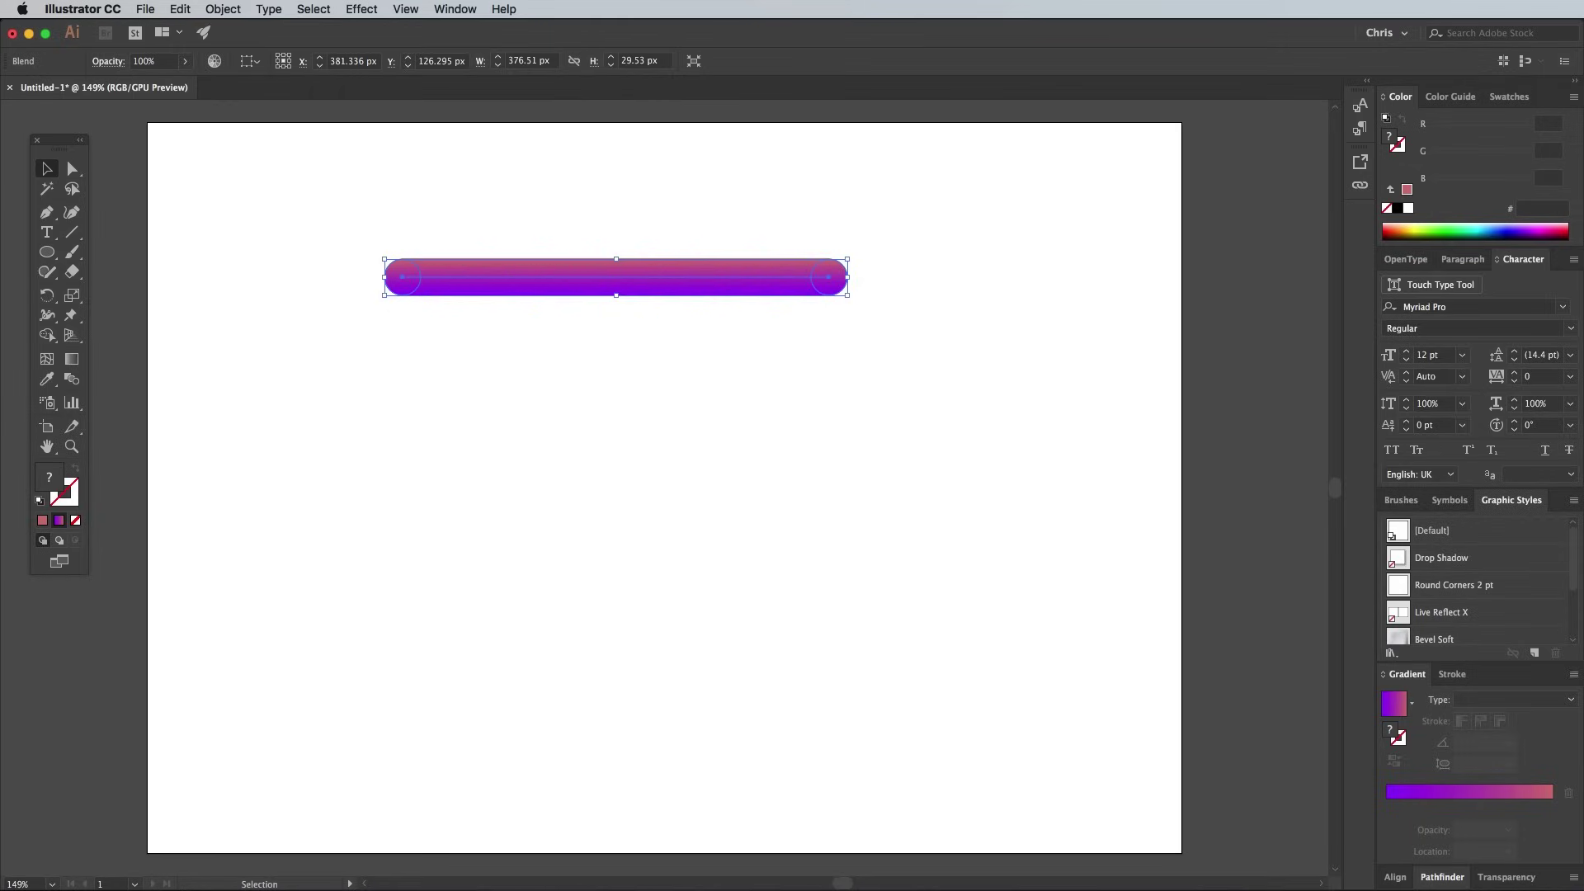
pyautogui.click(528, 427)
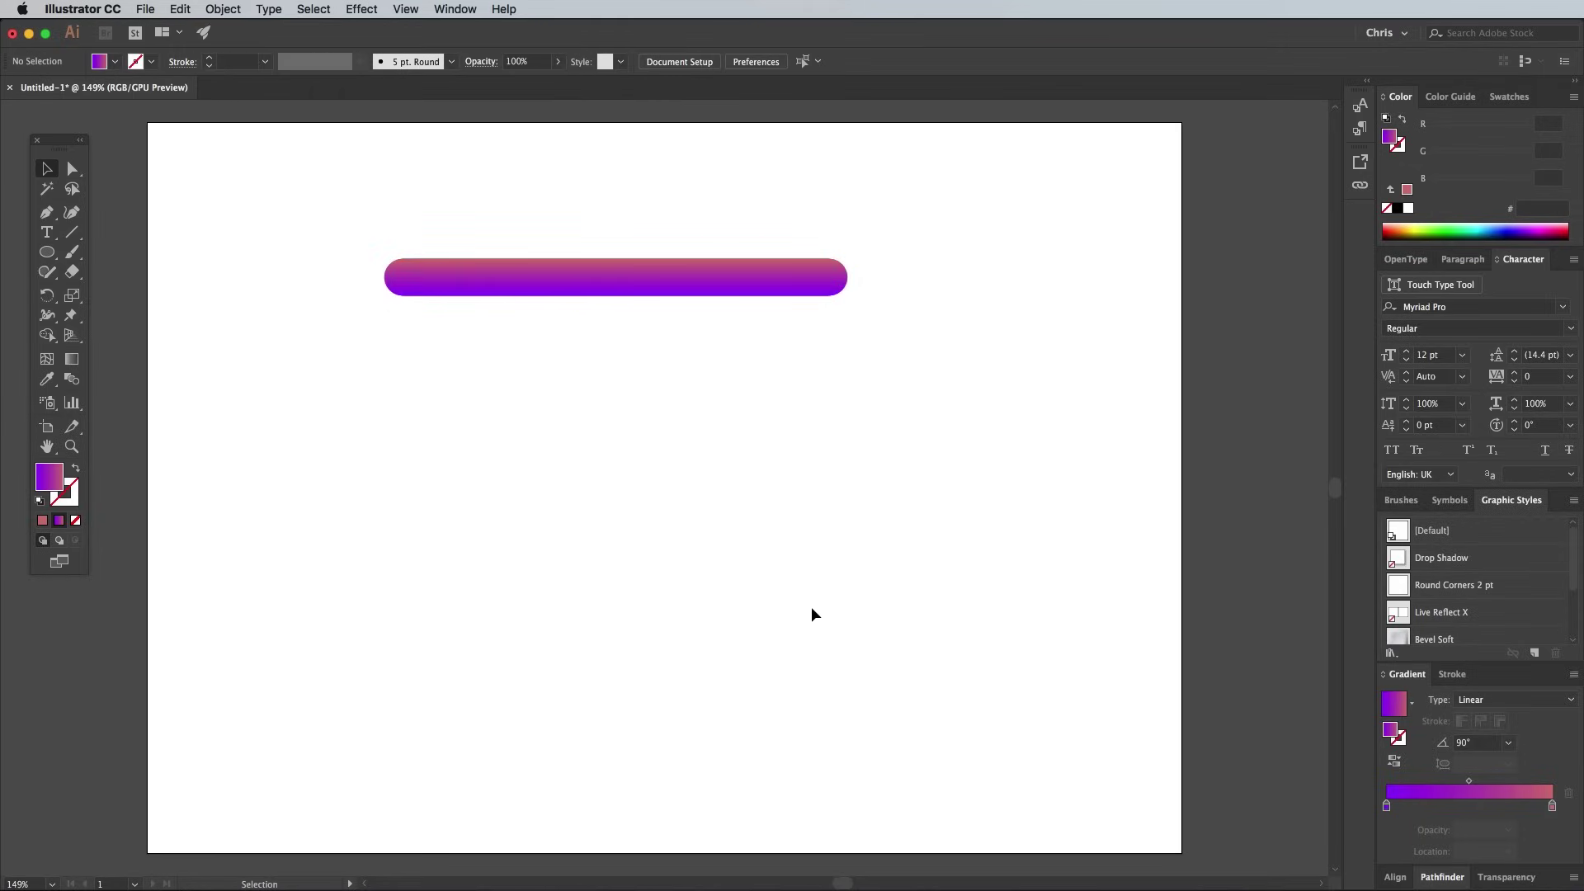
# - Draw a looping freehand path about 409 × 324 px below the bar with the Pencil tool, without fill or stroke
pyautogui.click(48, 273)
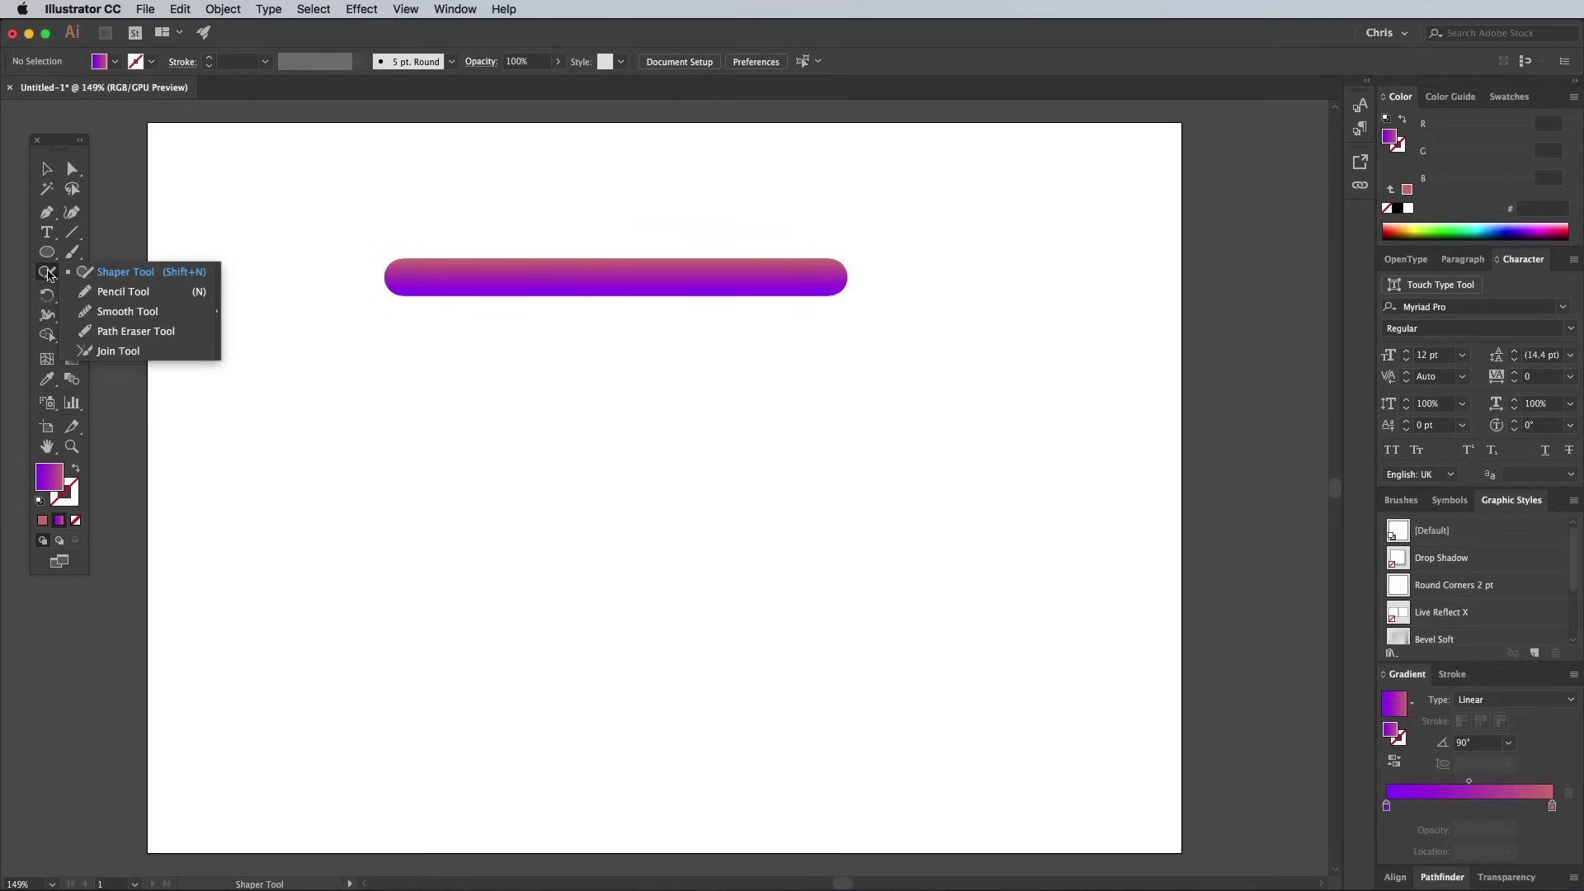
pyautogui.click(115, 292)
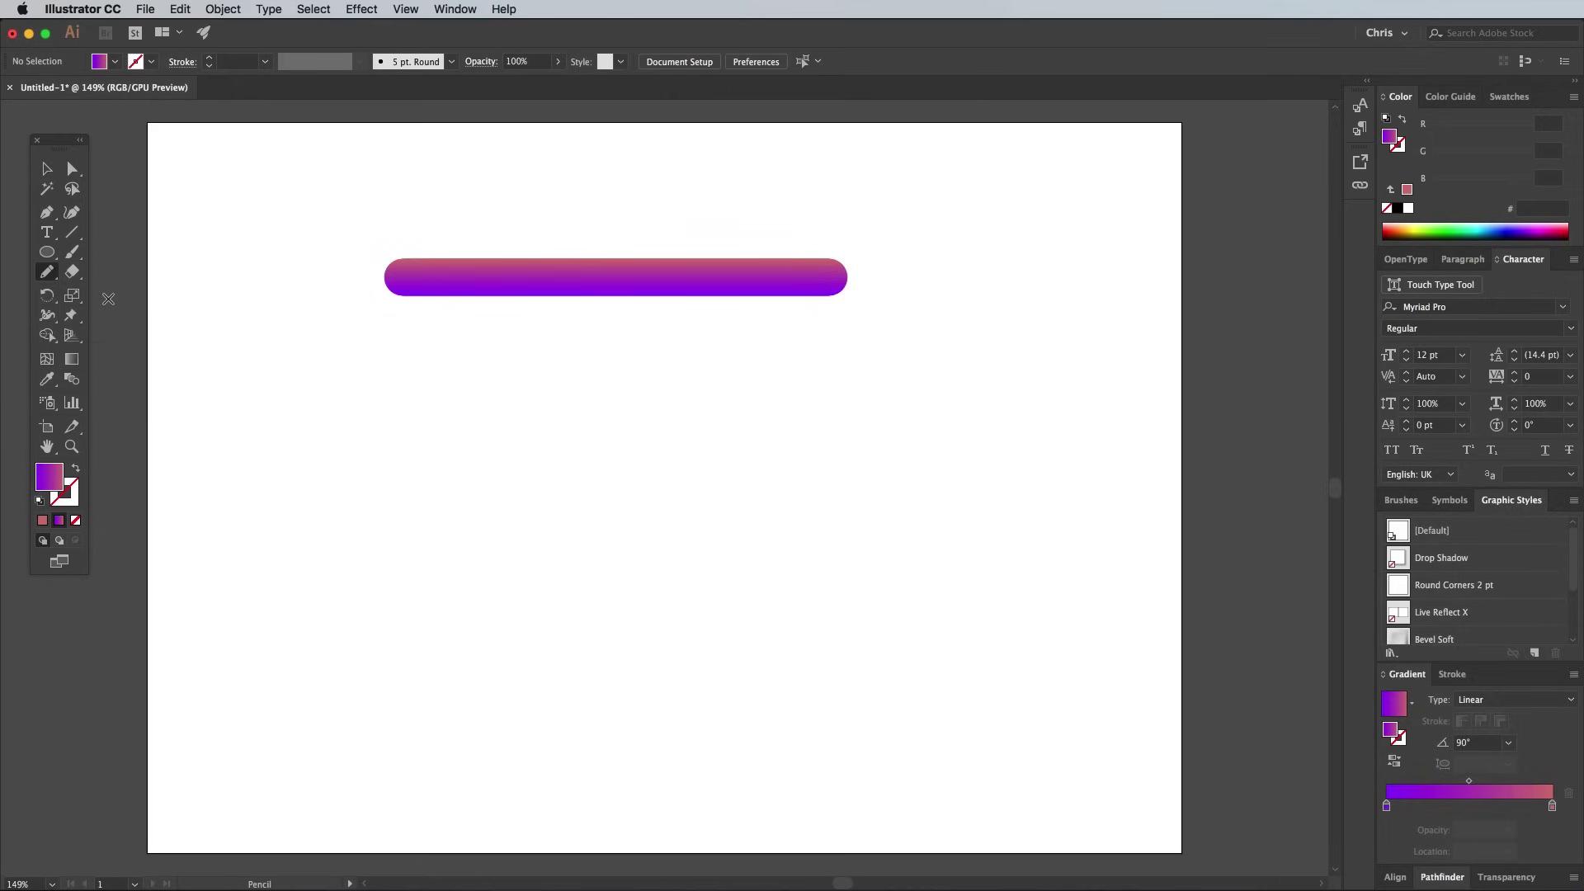
pyautogui.click(77, 521)
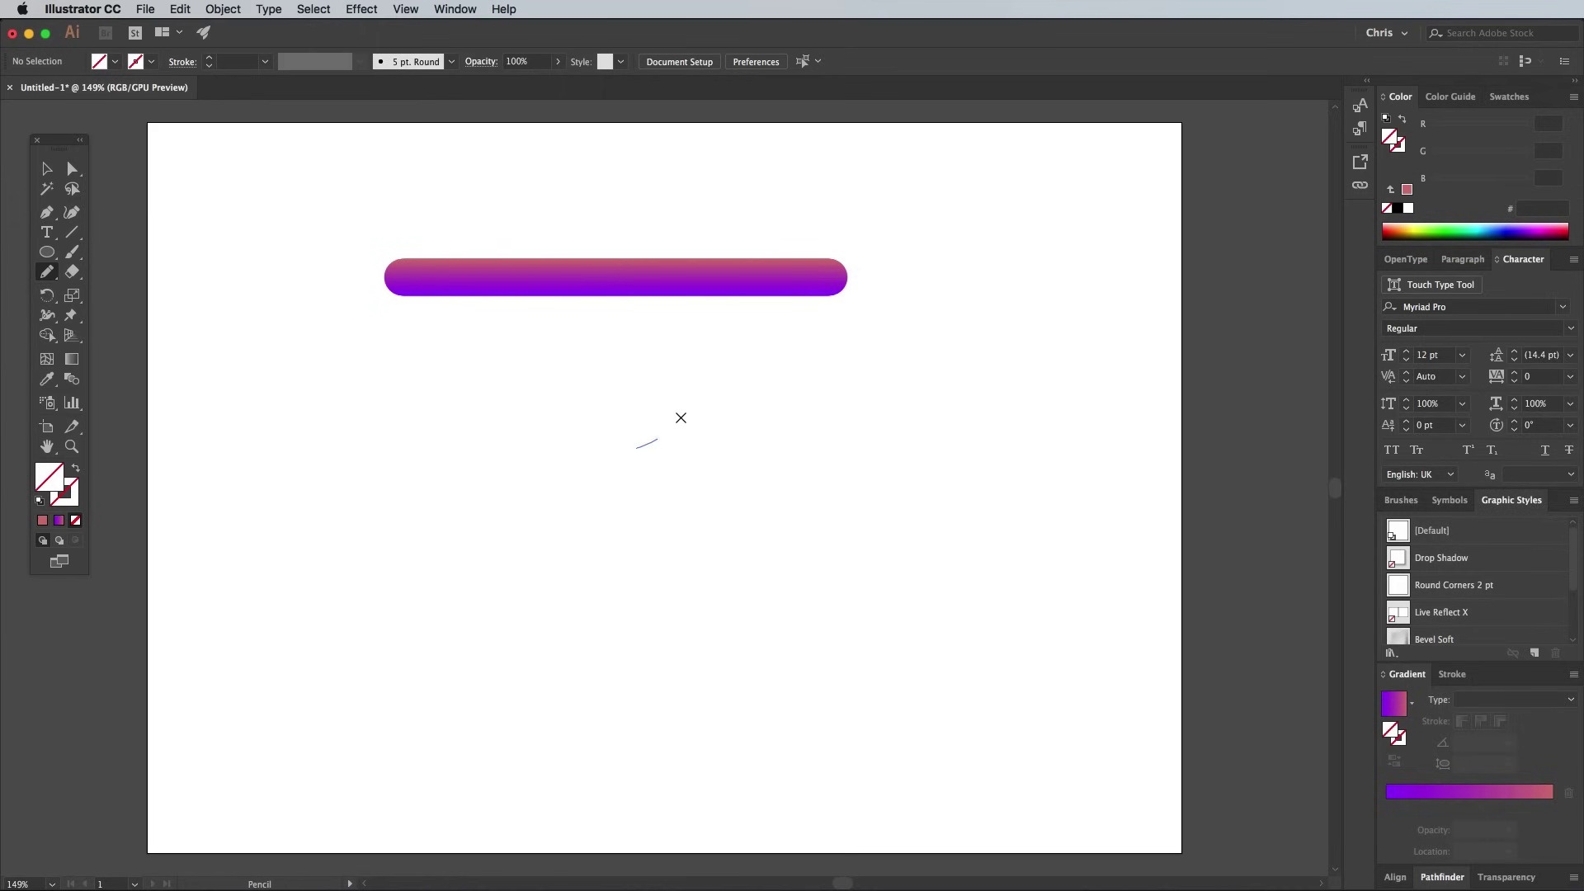
pyautogui.moveTo(680, 417)
pyautogui.mouseDown()
pyautogui.moveTo(747, 655)
pyautogui.moveTo(791, 666)
pyautogui.moveTo(965, 624)
pyautogui.mouseUp()
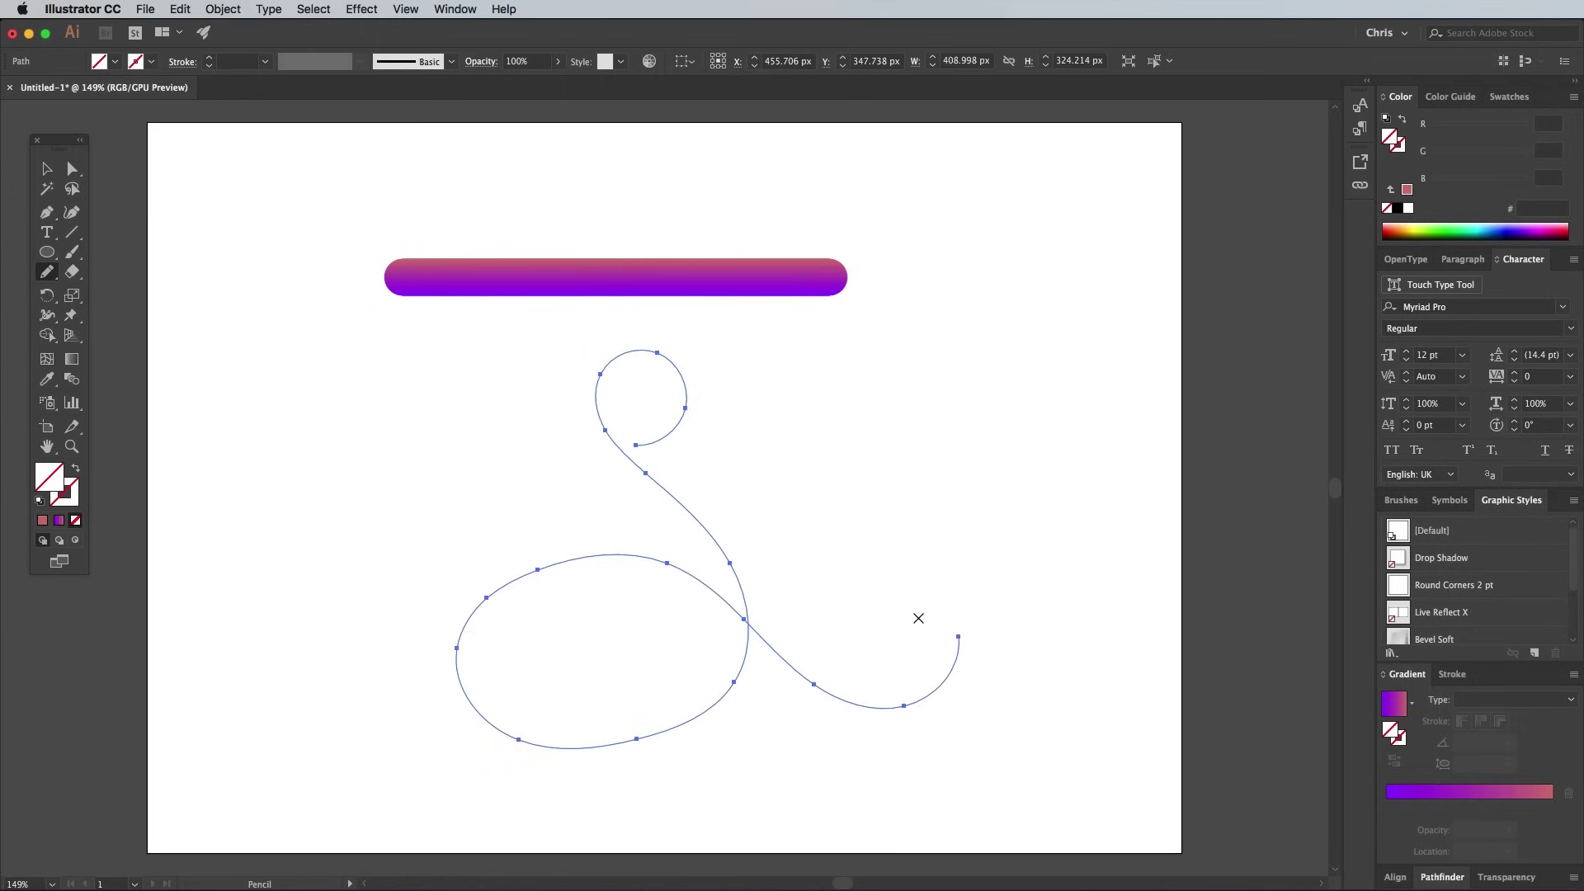
# - Replace the blend's spine with the looping freehand path
pyautogui.click(46, 170)
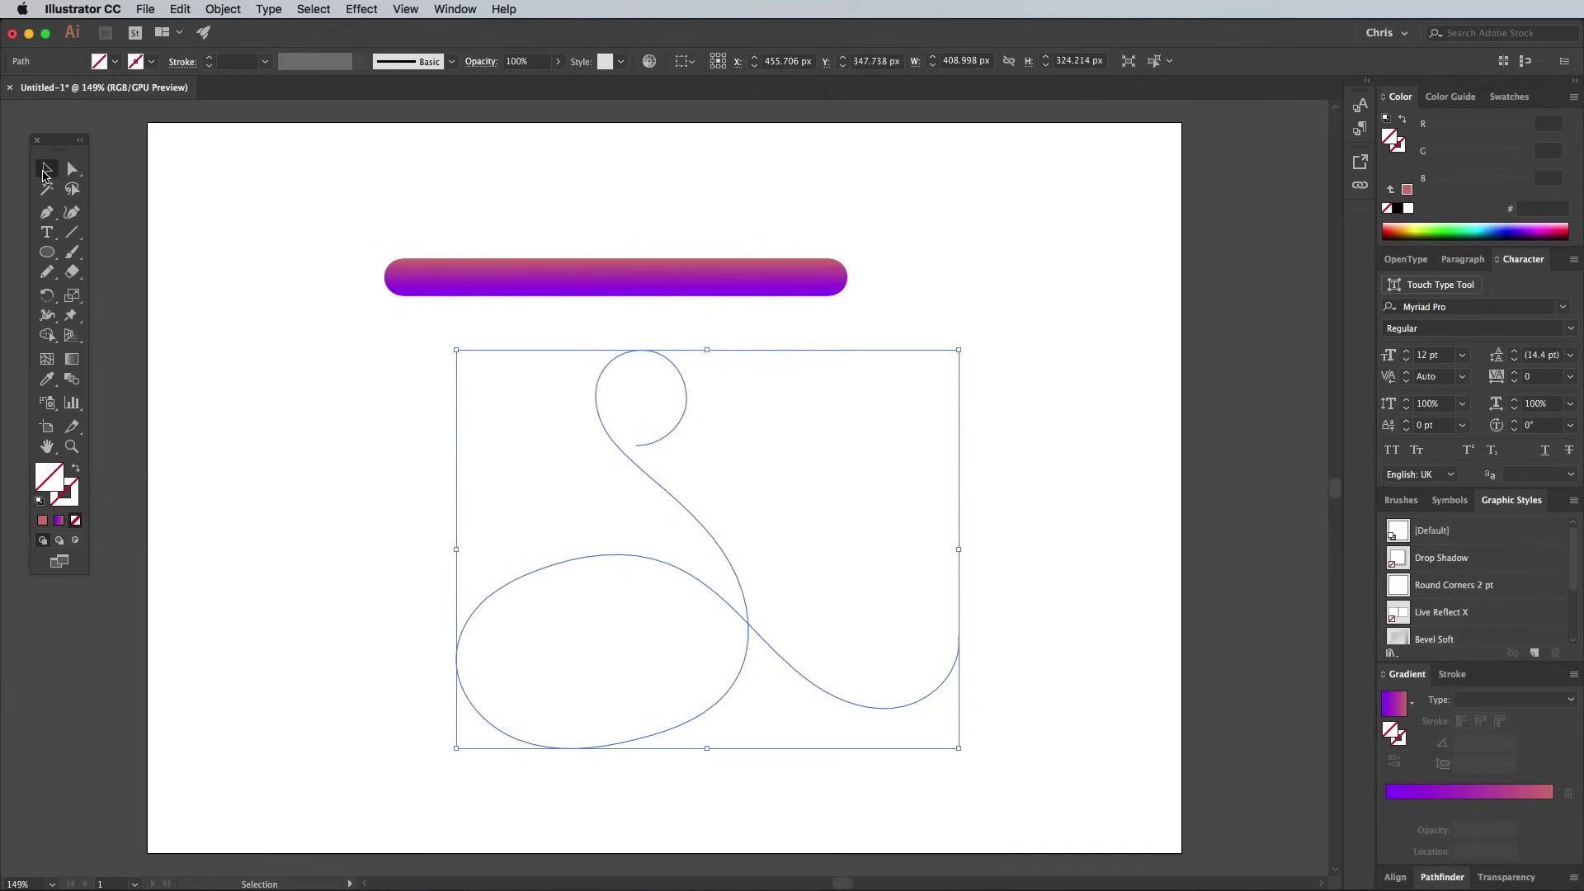
pyautogui.keyDown('shift'); pyautogui.click(517, 278); pyautogui.keyUp('shift')
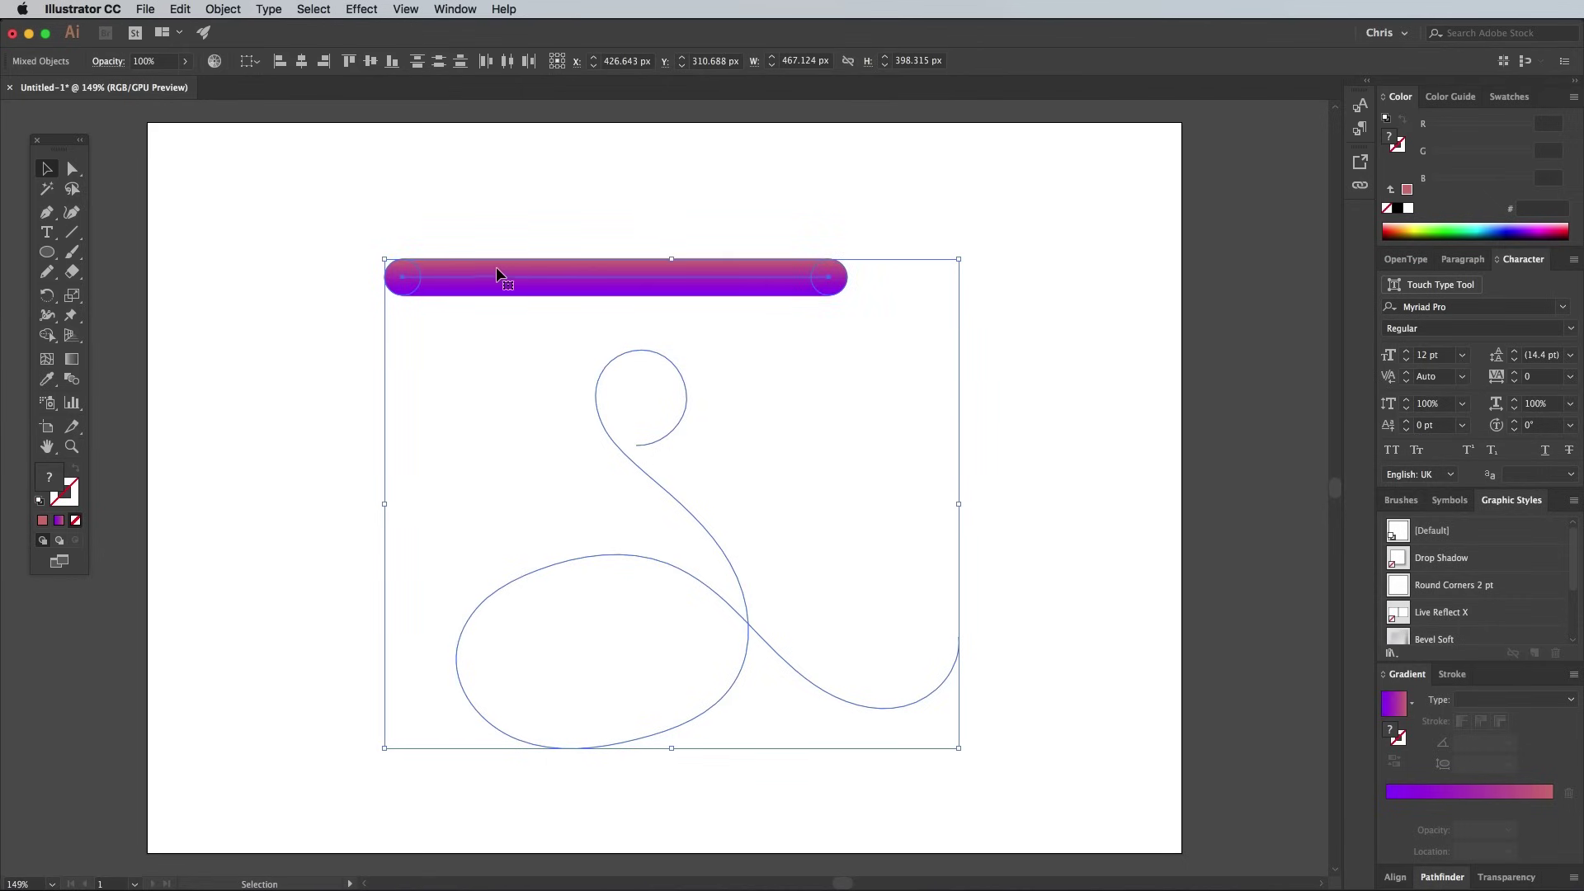
pyautogui.click(222, 9)
pyautogui.moveTo(306, 384)
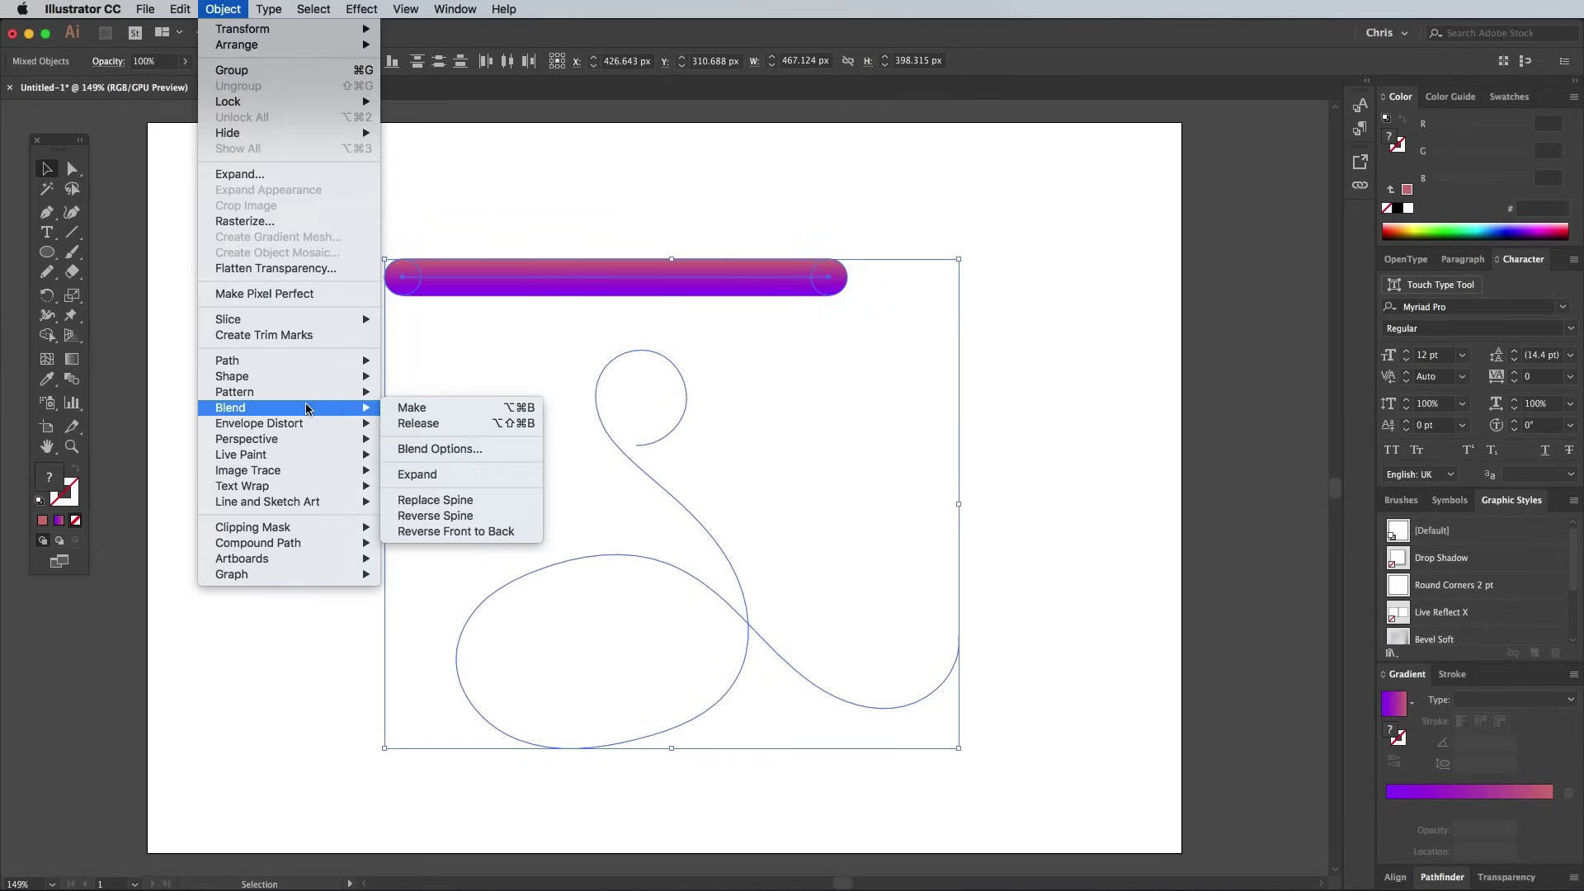
pyautogui.click(452, 499)
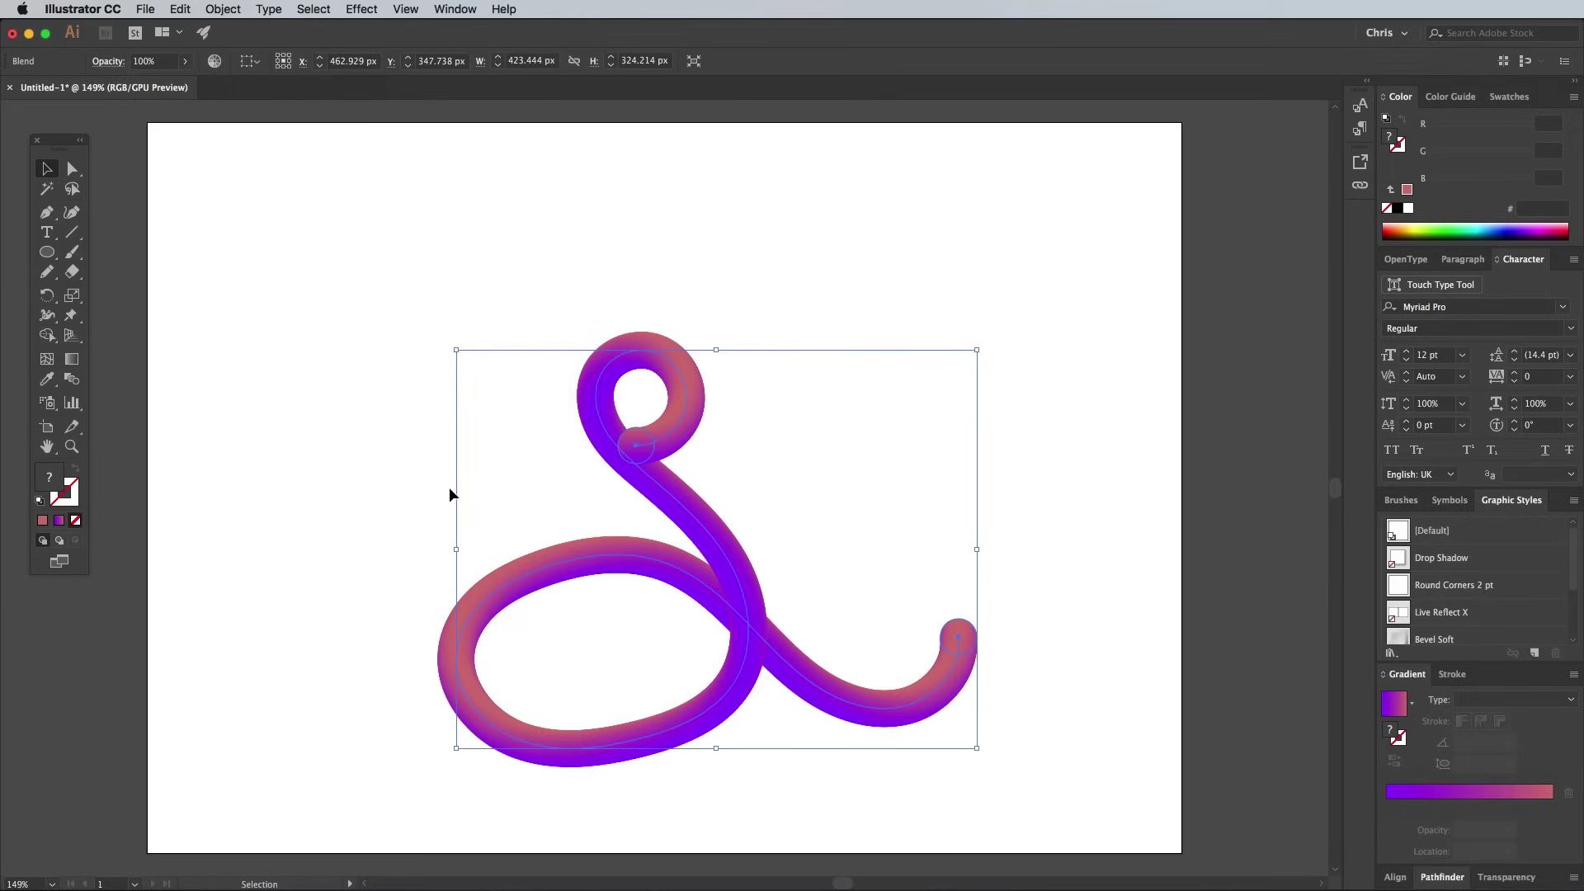
pyautogui.click(349, 457)
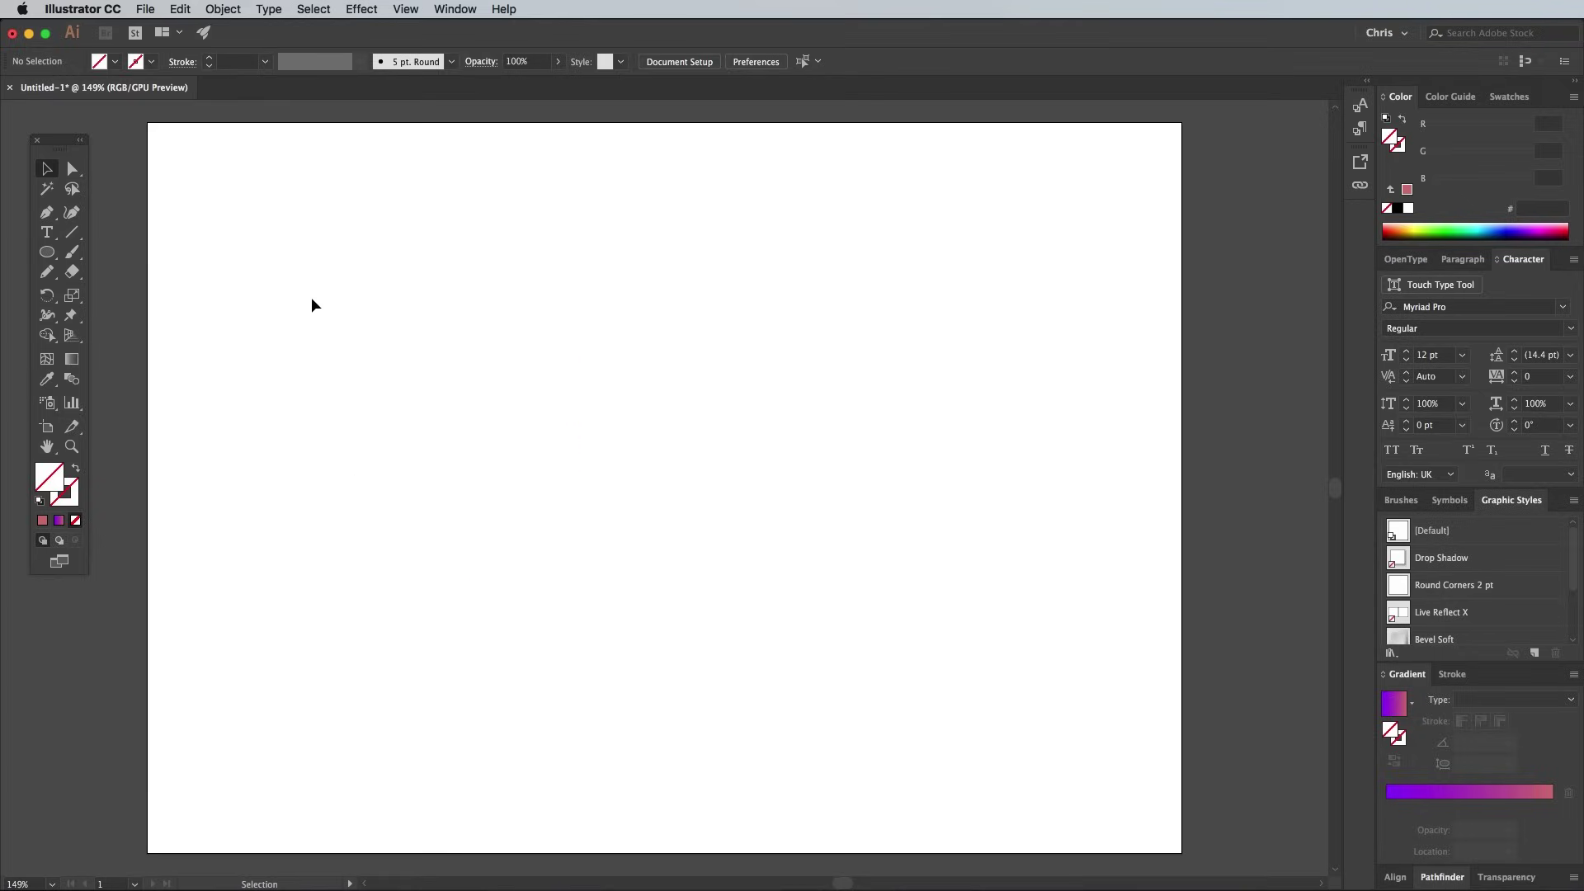
# - Add the text "Fresh" on the empty artboard, scale it to about 233 pt and centre it
pyautogui.click(47, 232)
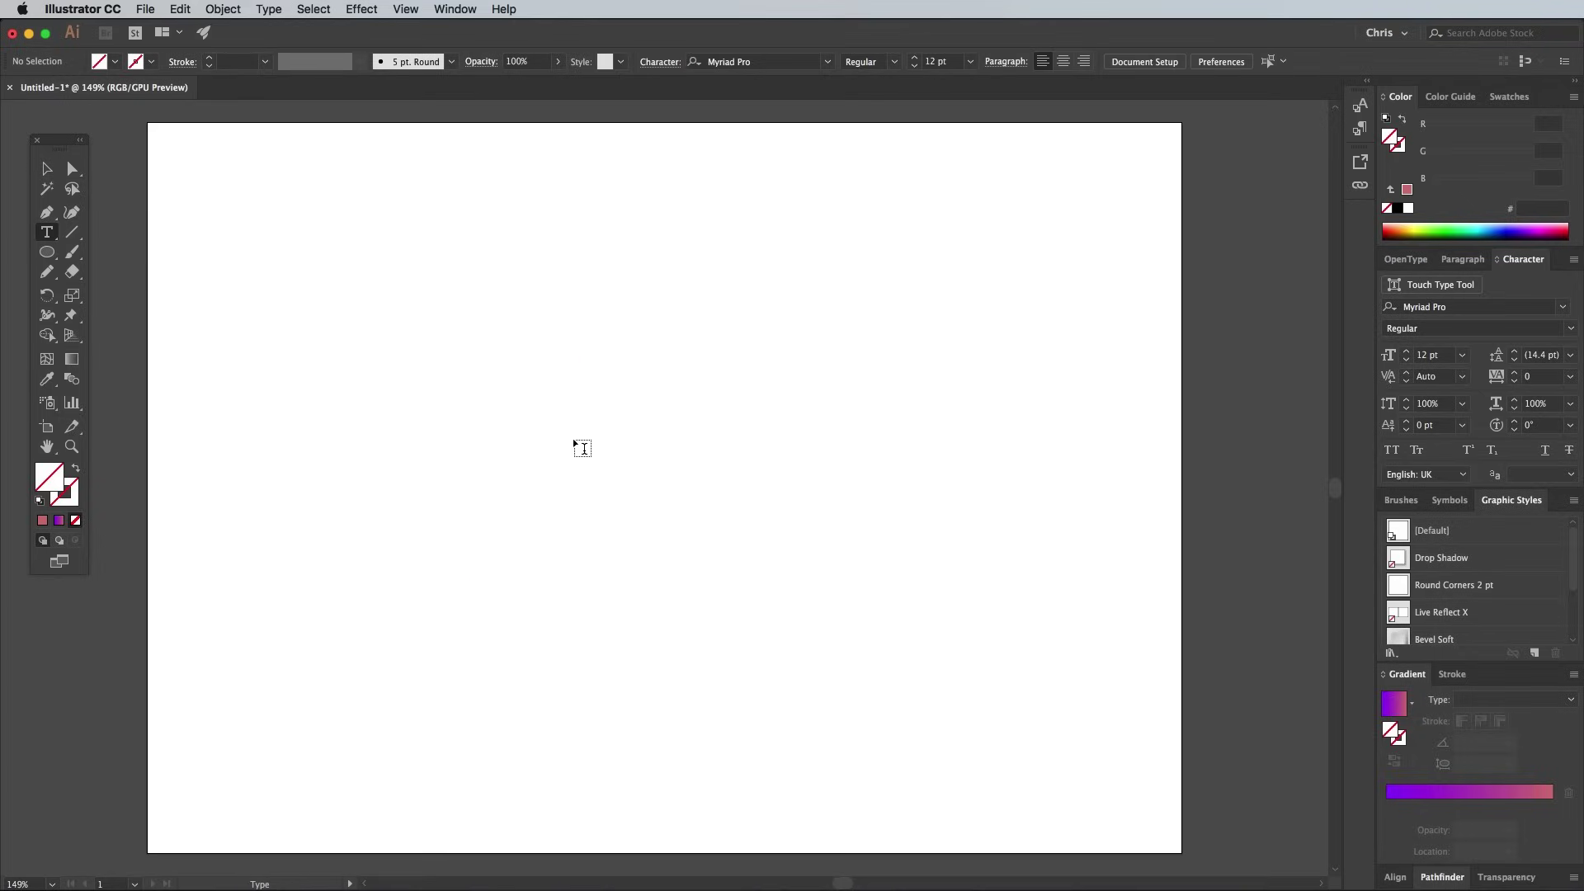
pyautogui.click(515, 436)
pyautogui.write('Fresh')
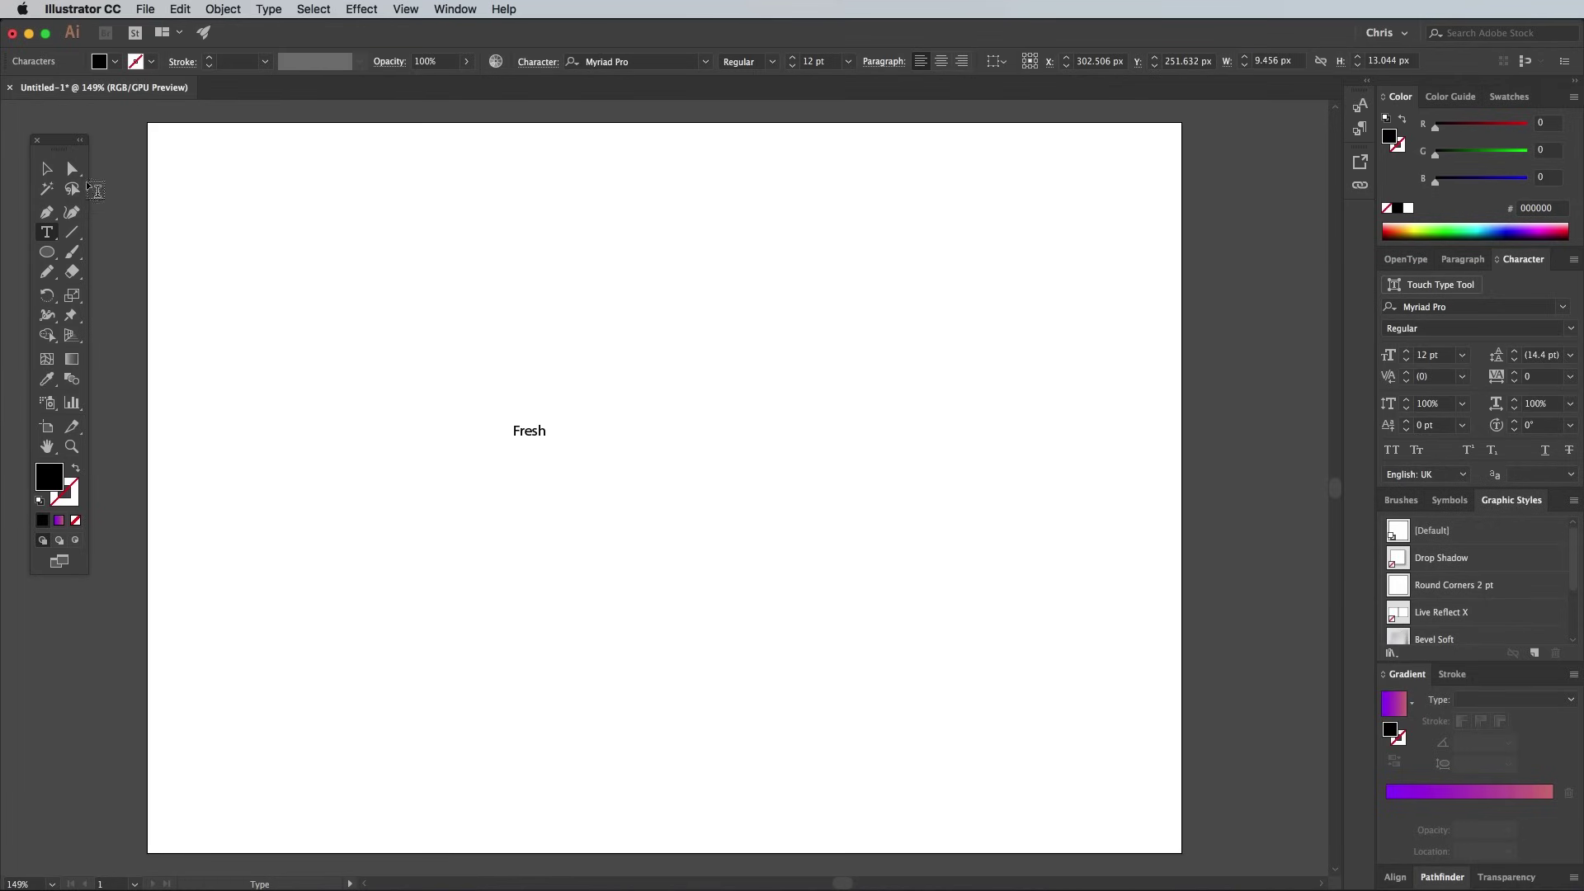
pyautogui.click(47, 169)
pyautogui.moveTo(551, 444); pyautogui.dragTo(849, 640)
pyautogui.moveTo(648, 465); pyautogui.dragTo(754, 460)
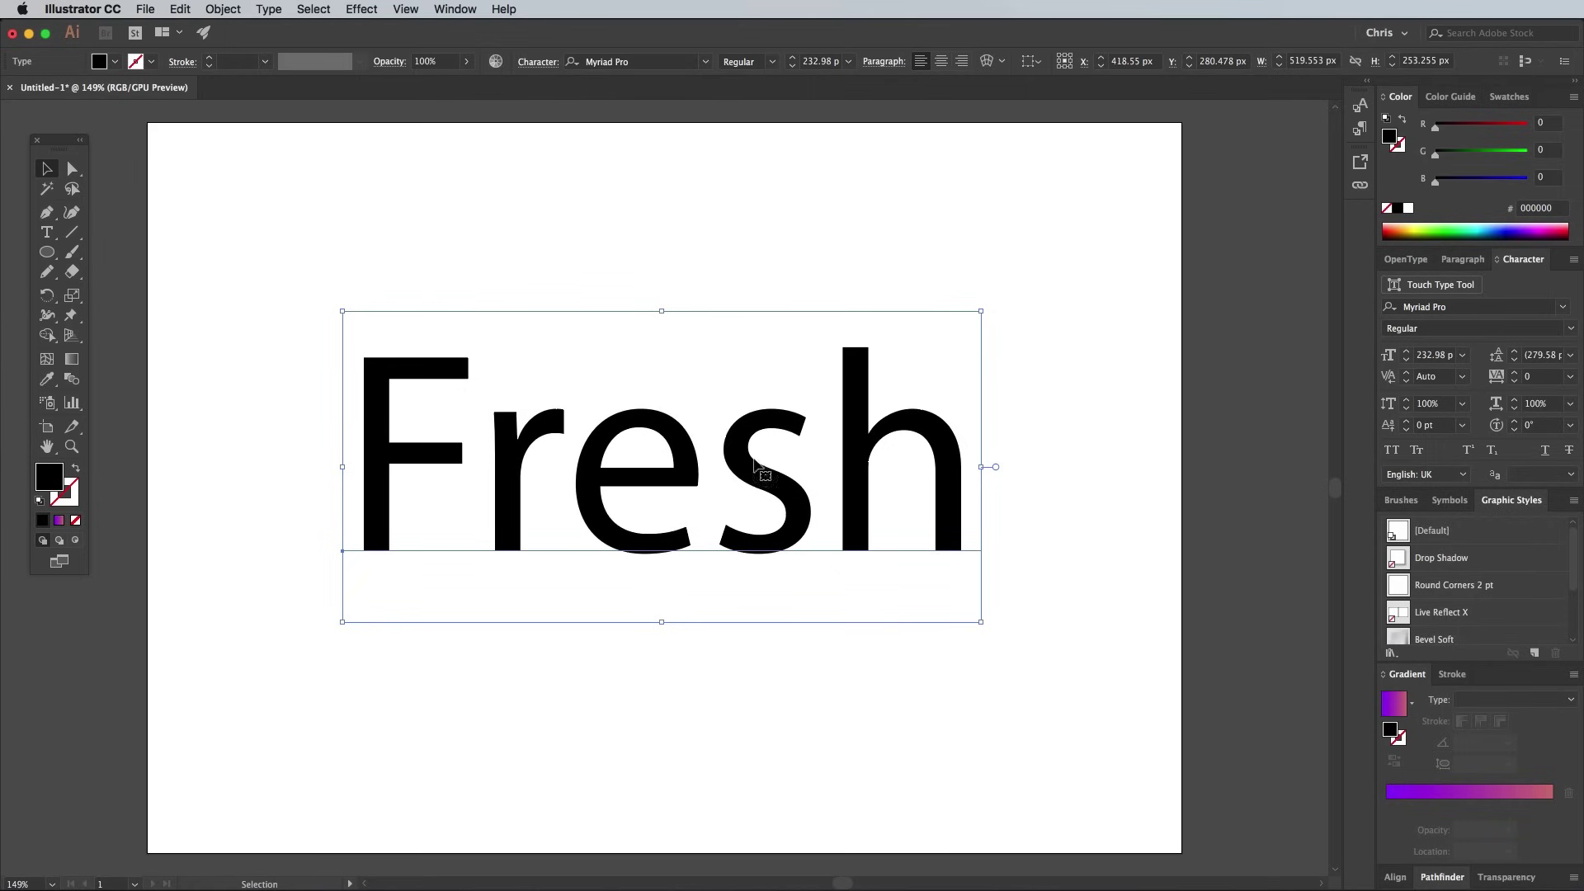
# - Change the text's font to Local Market Script and enlarge it to about 351 pt, centred on the artboard
pyautogui.click(705, 62)
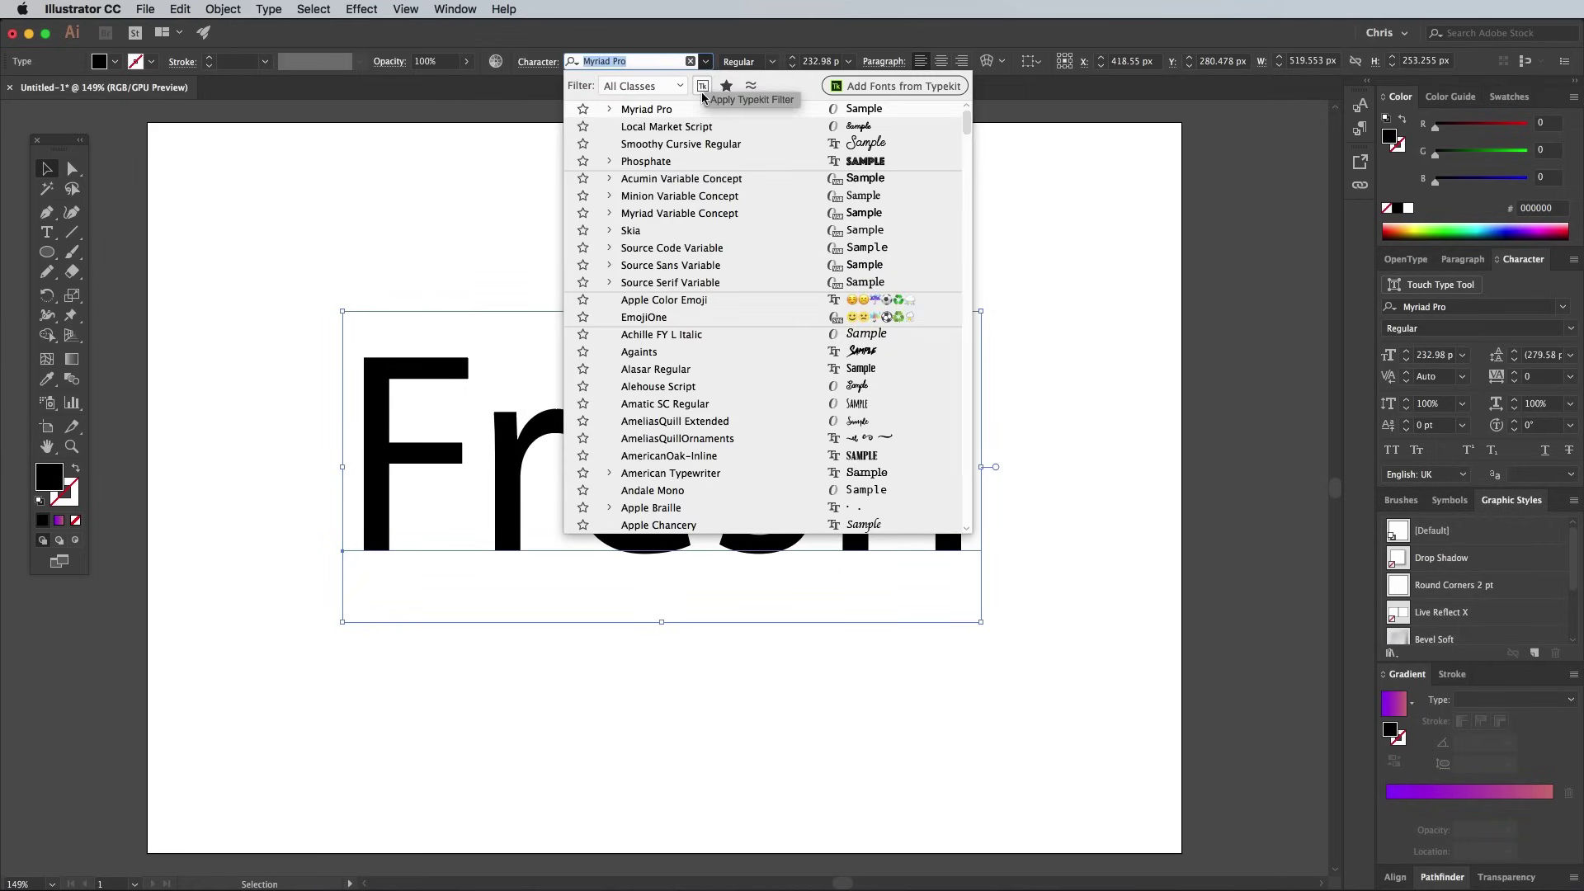
pyautogui.click(700, 124)
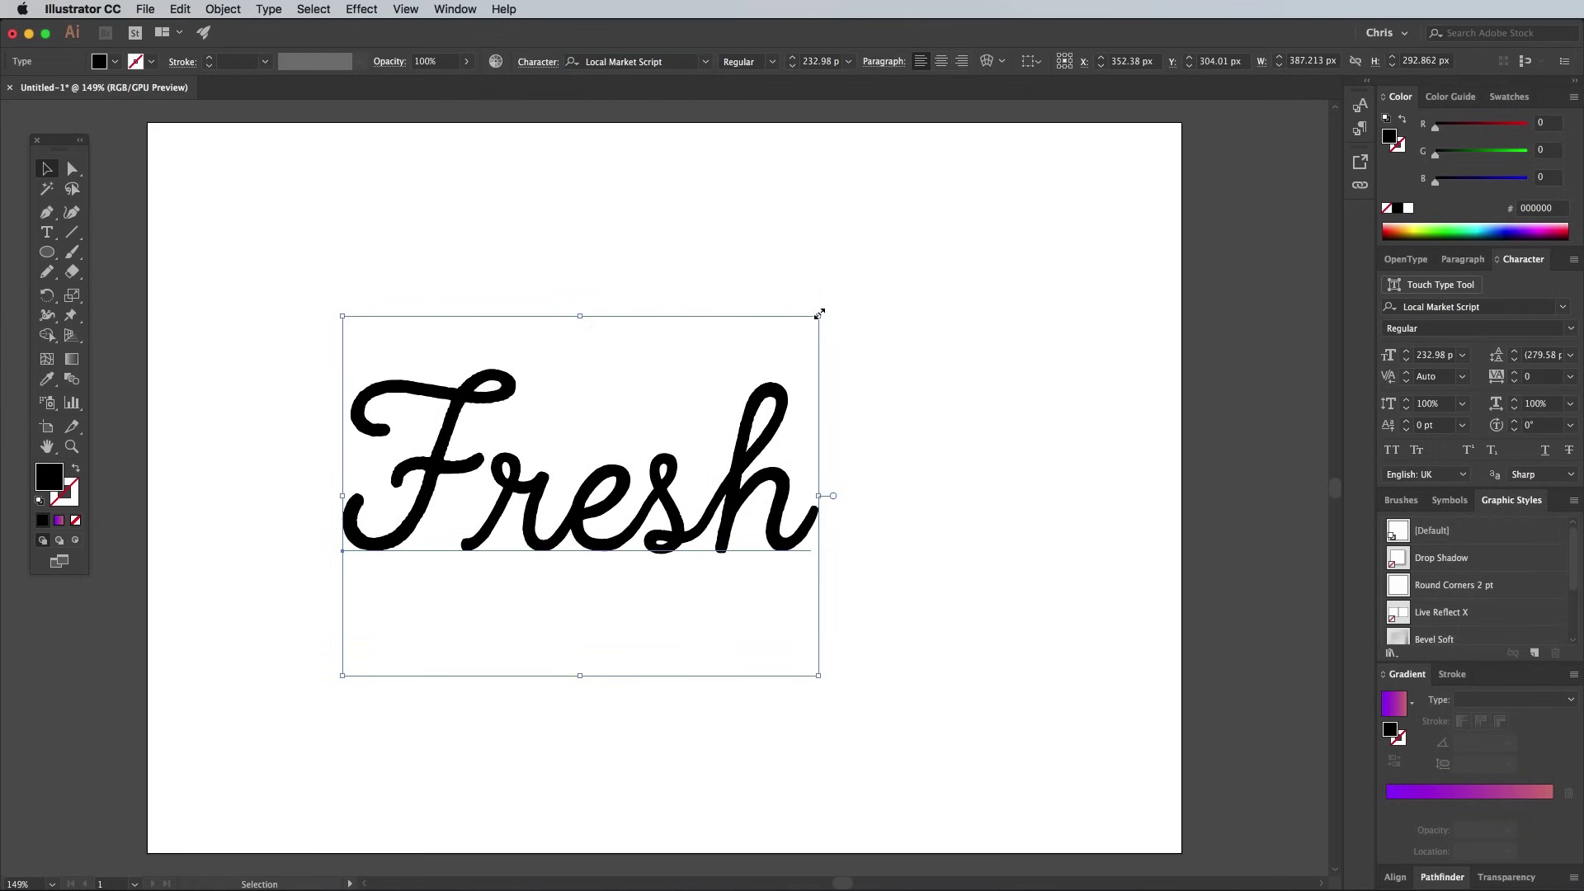
pyautogui.moveTo(818, 316); pyautogui.dragTo(1000, 180)
pyautogui.moveTo(603, 359); pyautogui.dragTo(595, 416)
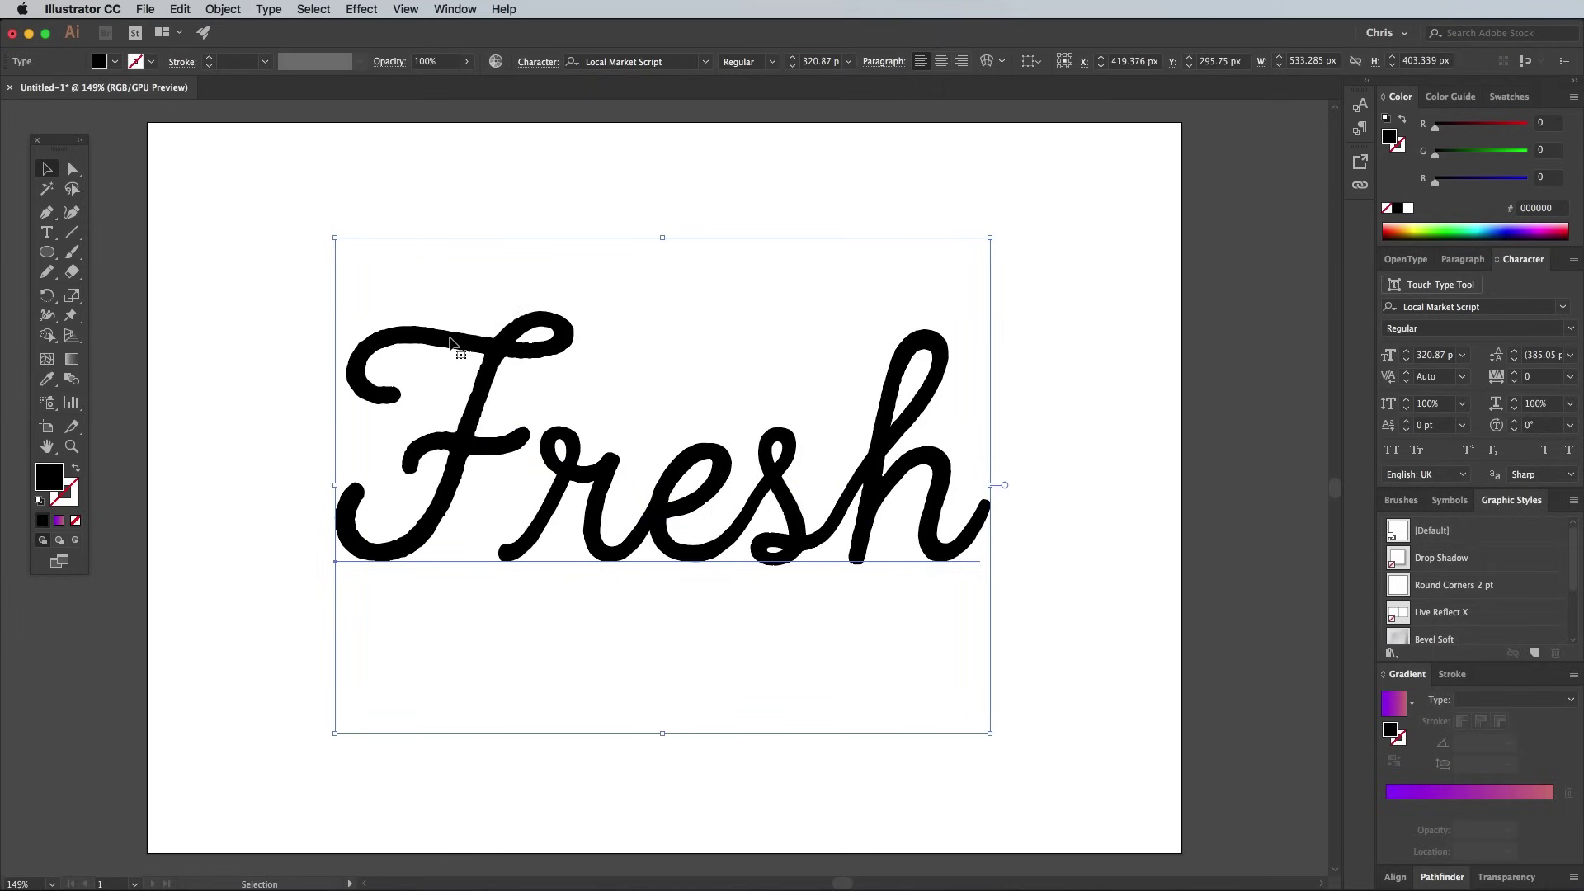
pyautogui.moveTo(337, 236); pyautogui.dragTo(264, 219)
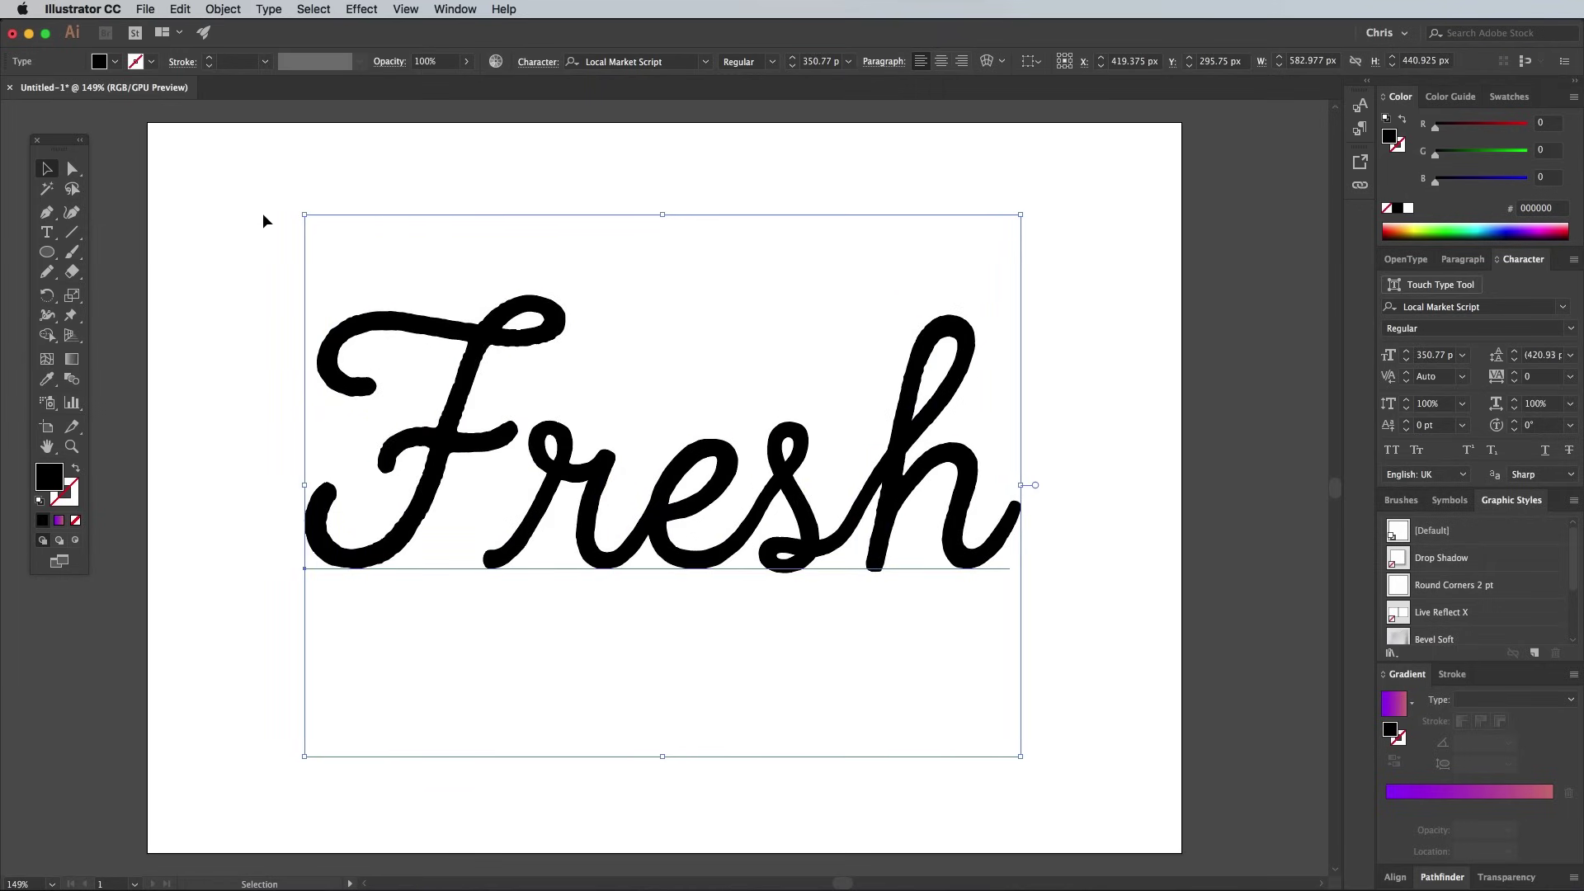
# - Swap the text's fill and stroke to give it a black outline and no fill
pyautogui.click(76, 470)
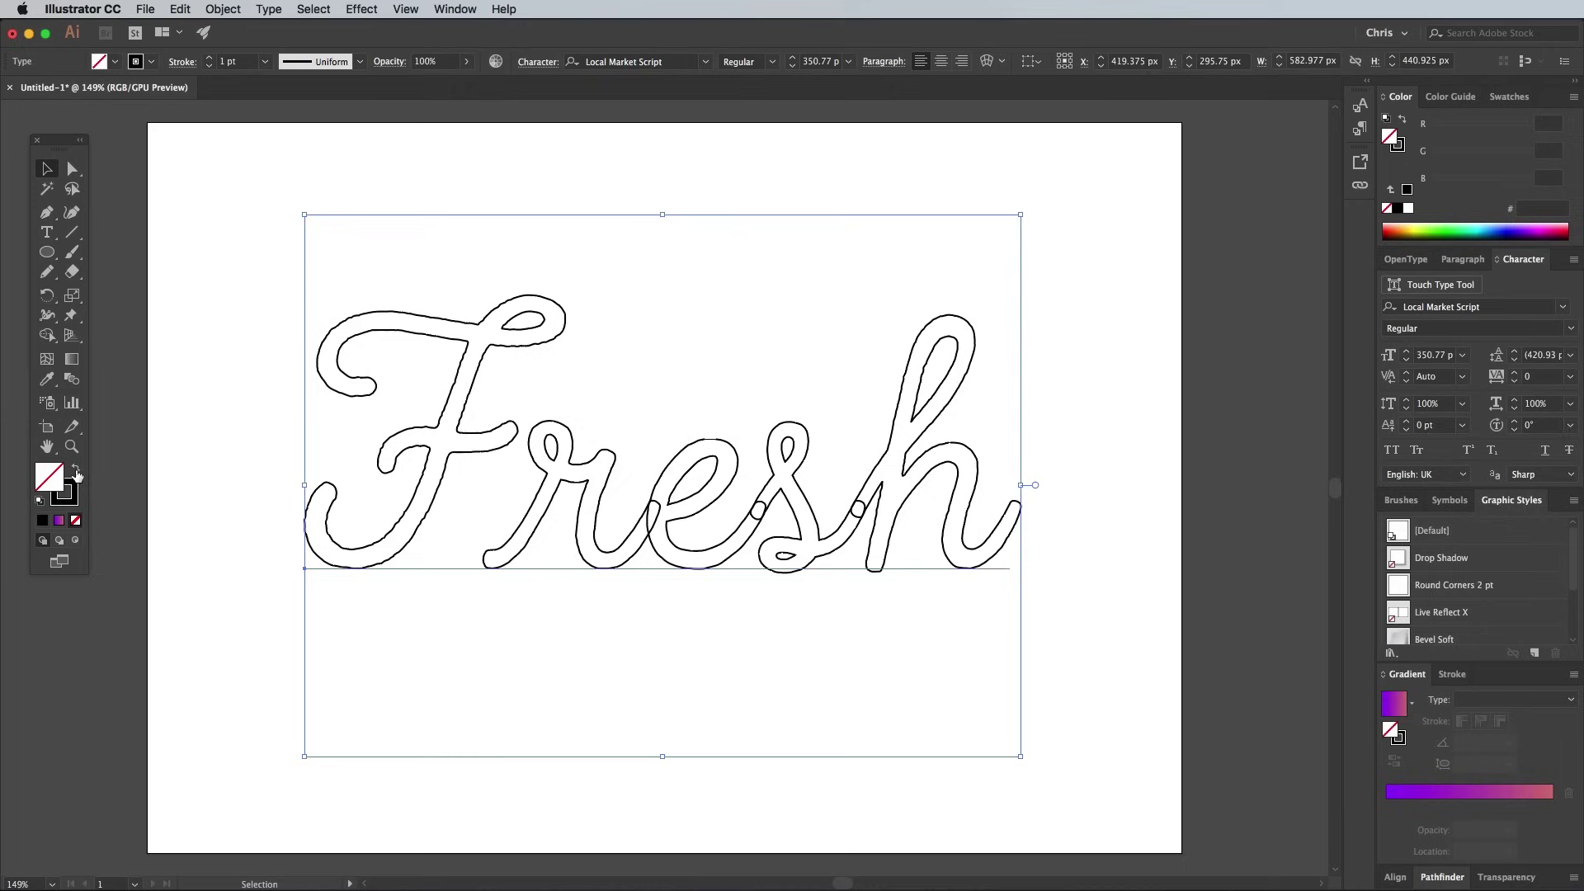
# - Convert the "Fresh" text to outlines and unite the overlapping letter shapes into one outline
pyautogui.rightClick(527, 437)
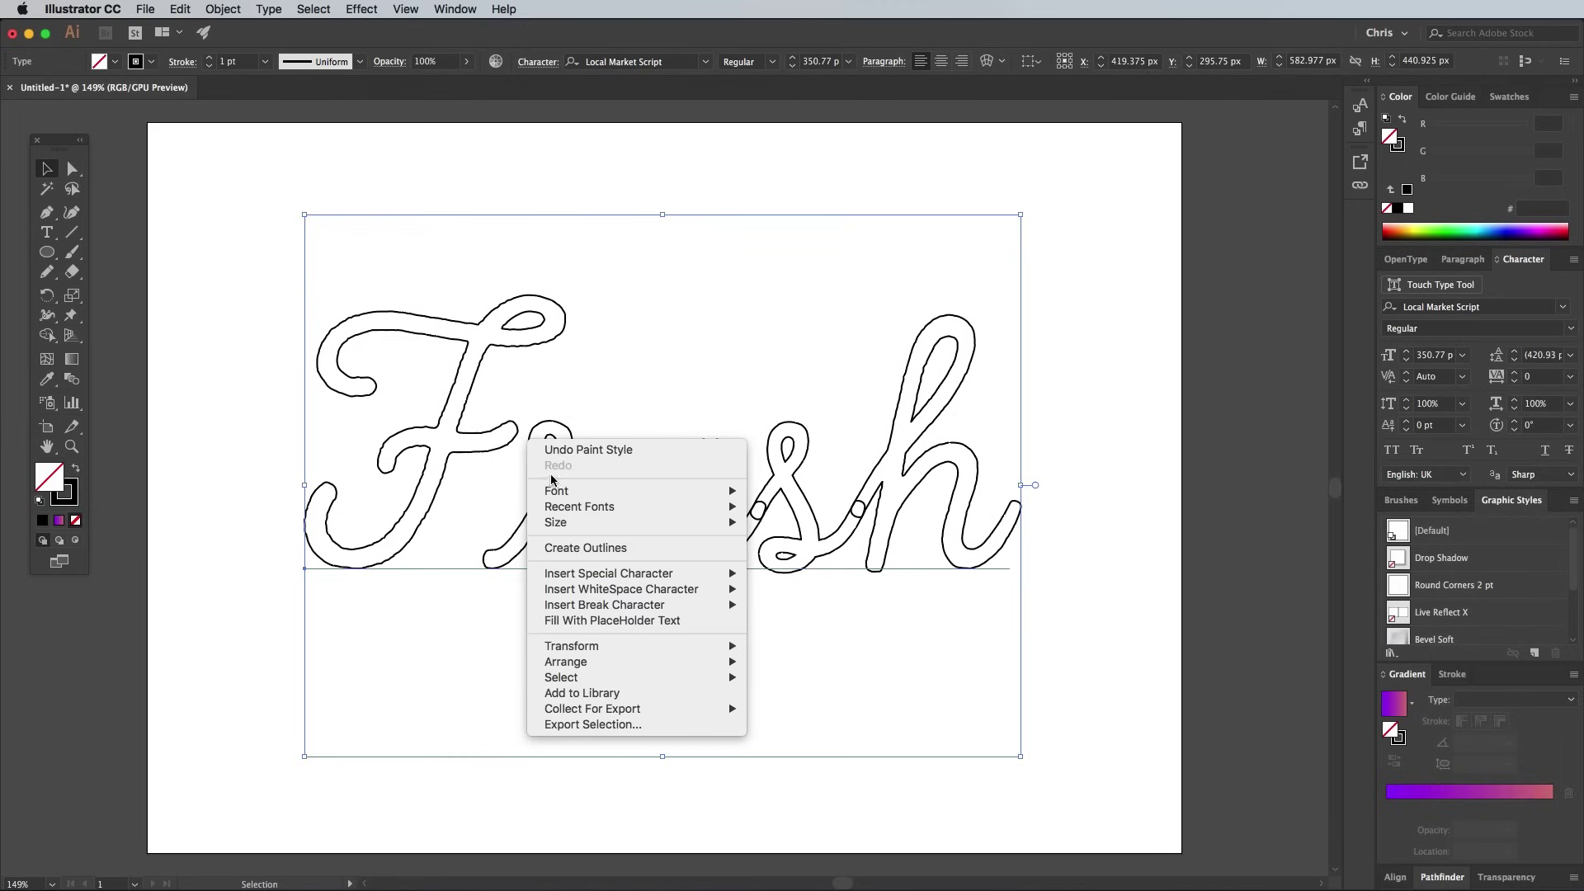
pyautogui.click(589, 549)
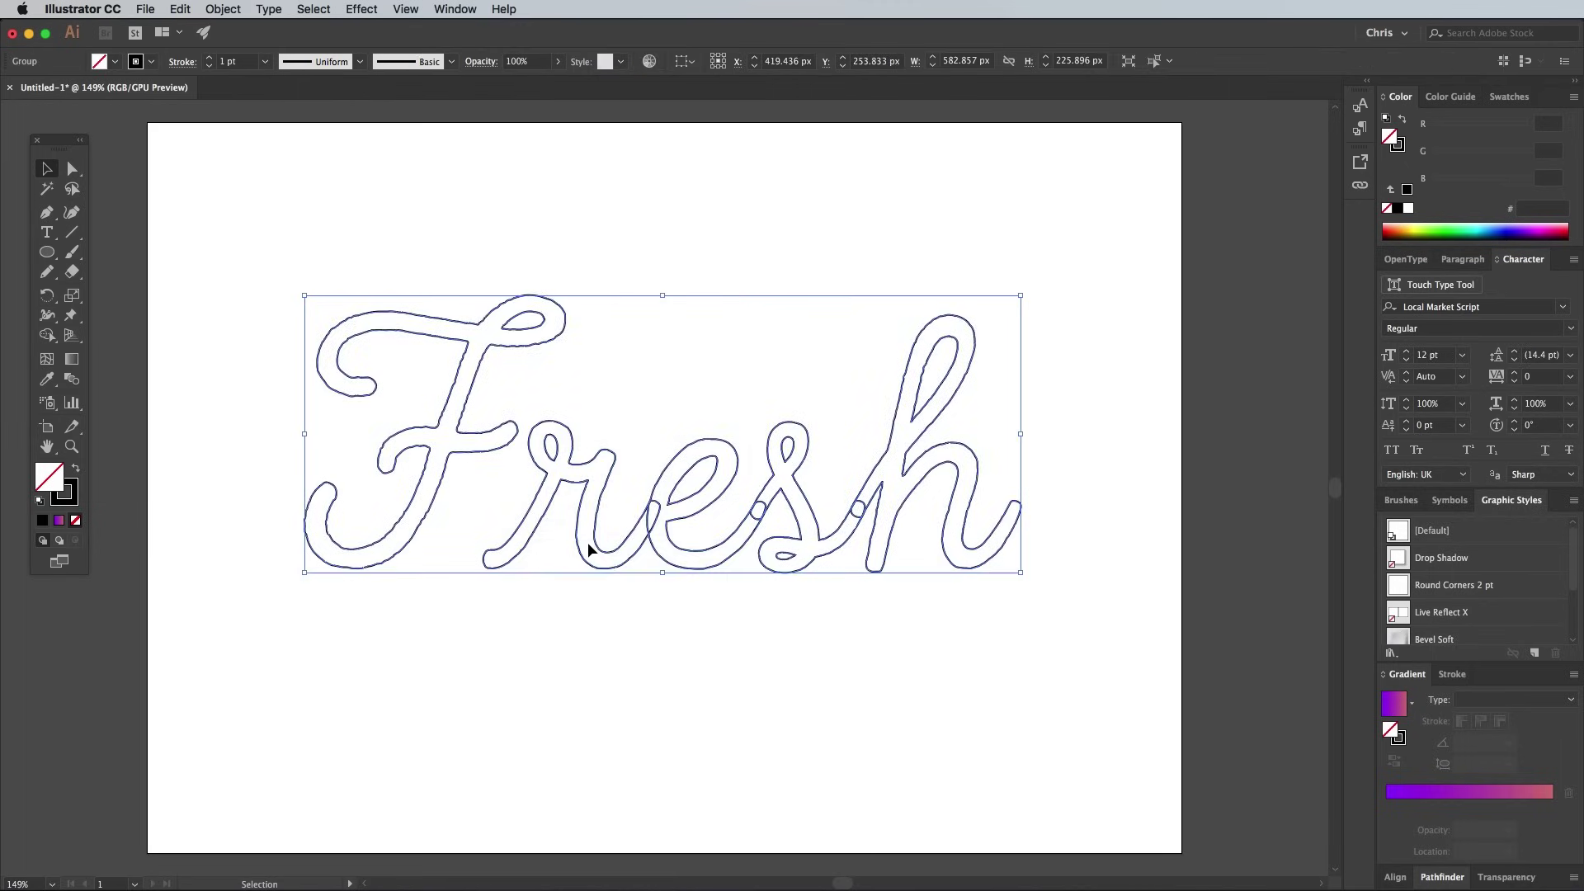
pyautogui.click(1442, 878)
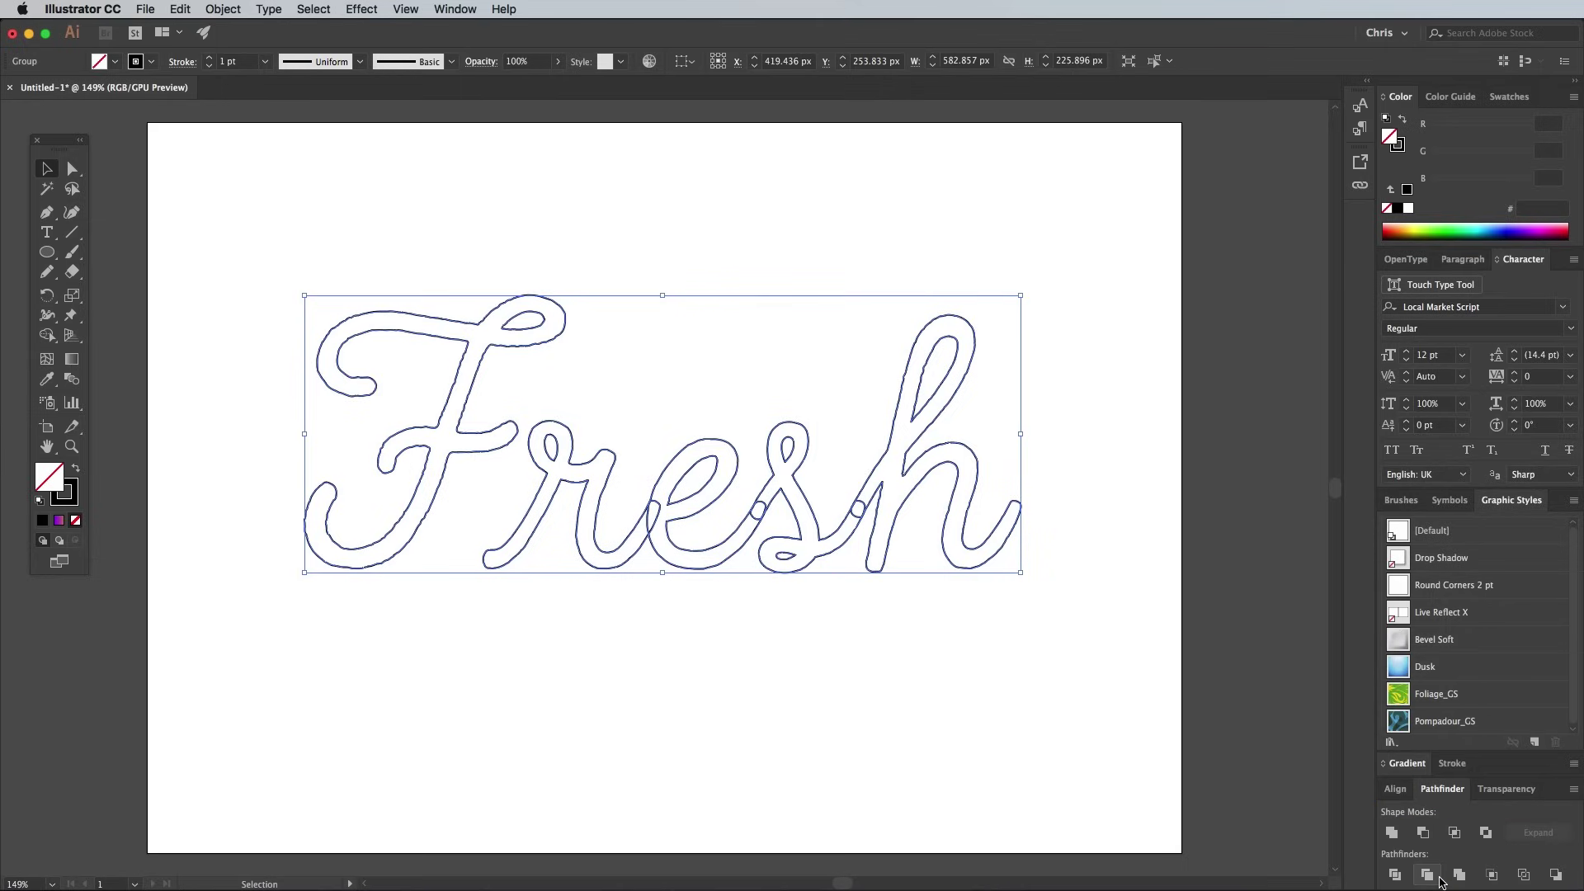
pyautogui.click(1389, 833)
pyautogui.click(213, 380)
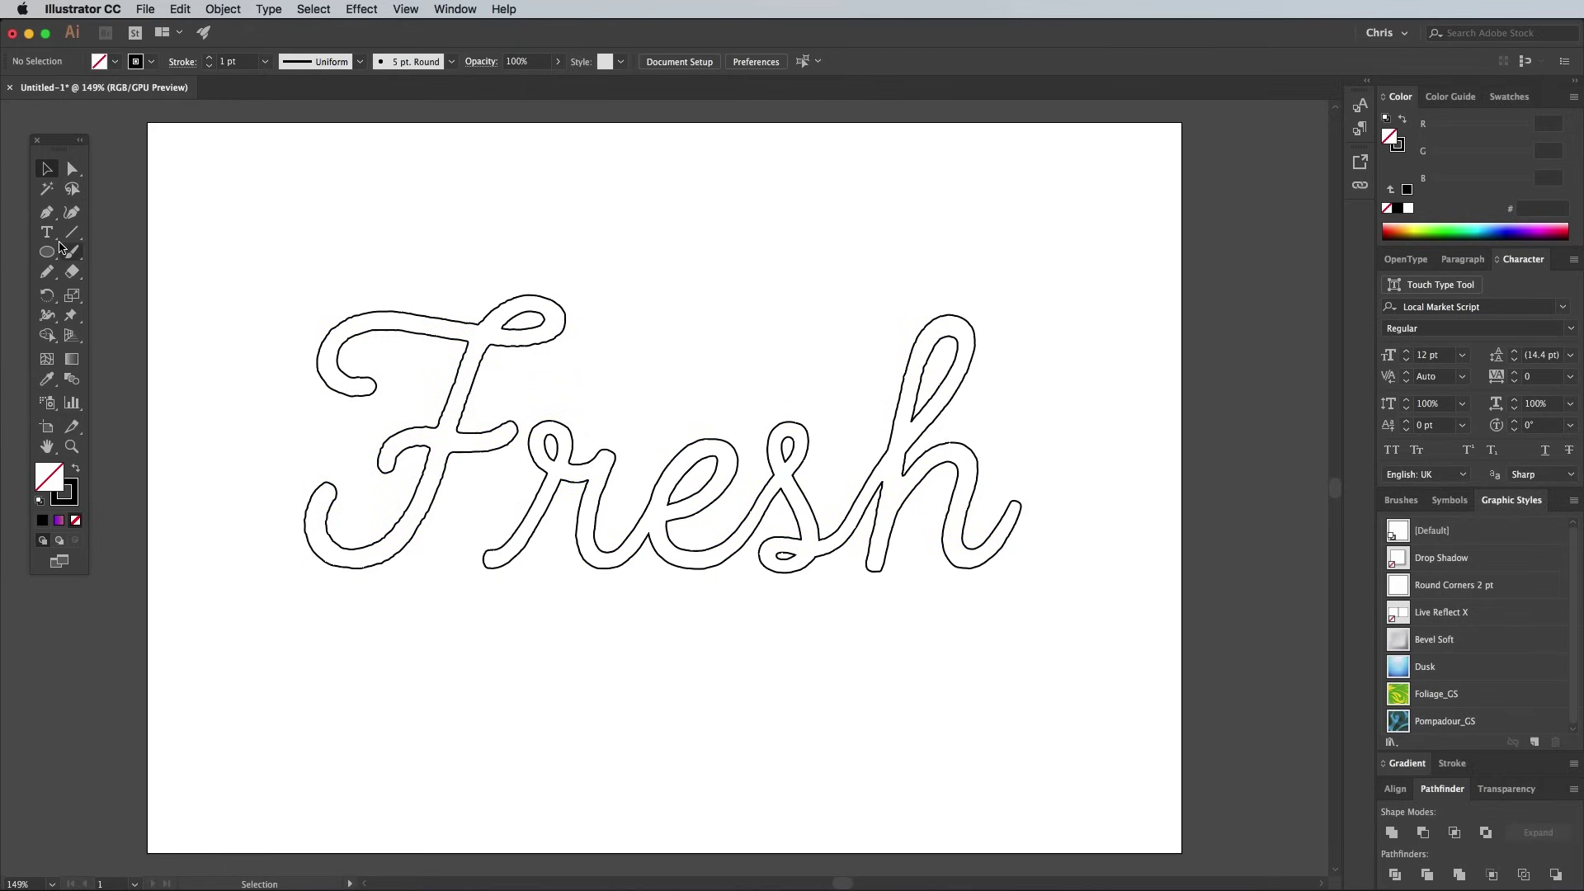
# - Trace a curved Pen path along the centre of the F's main stroke, from the lower hook through the top loop to the upper curl
pyautogui.click(46, 216)
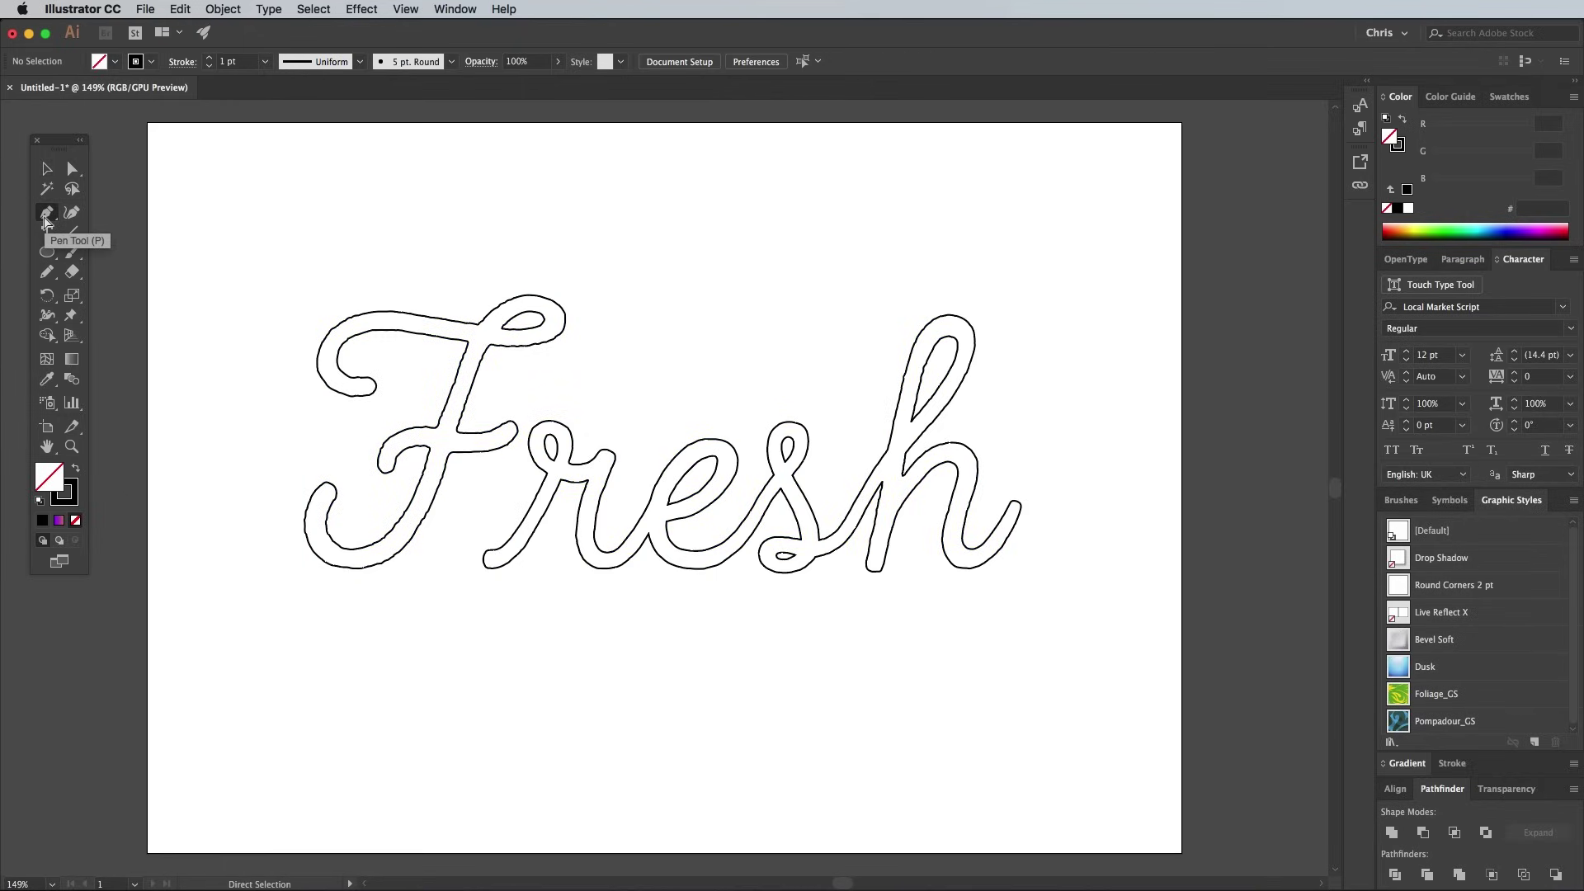
pyautogui.press('super+plus')
pyautogui.press('super+plus')
pyautogui.moveTo(417, 433); pyautogui.dragTo(992, 492)
pyautogui.click(557, 562)
pyautogui.moveTo(603, 690); pyautogui.dragTo(706, 706)
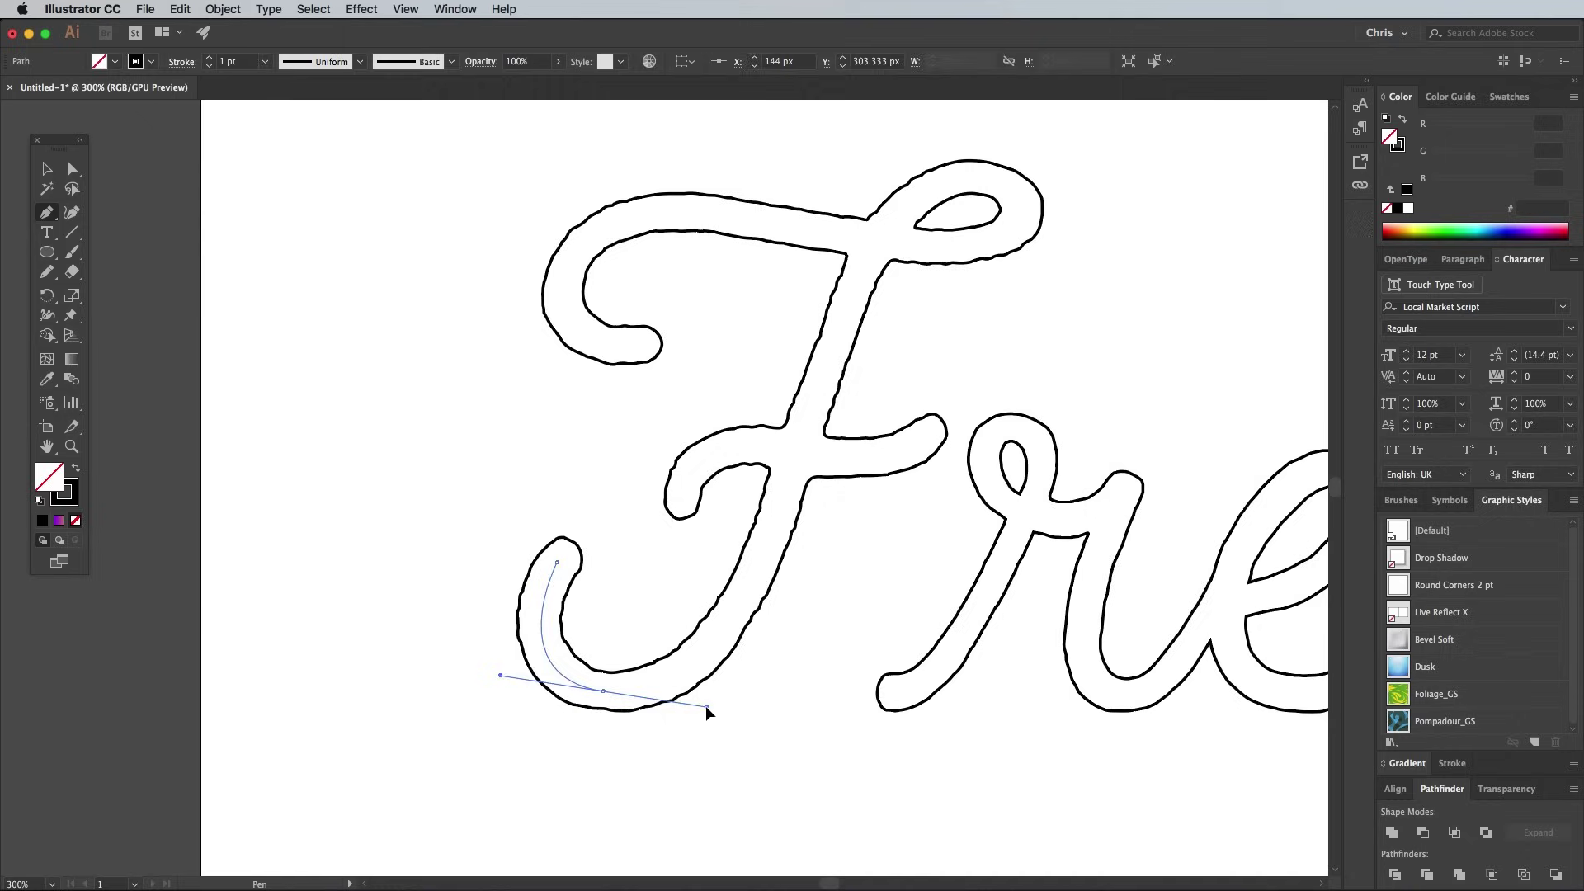
pyautogui.moveTo(1016, 196); pyautogui.dragTo(1088, 252)
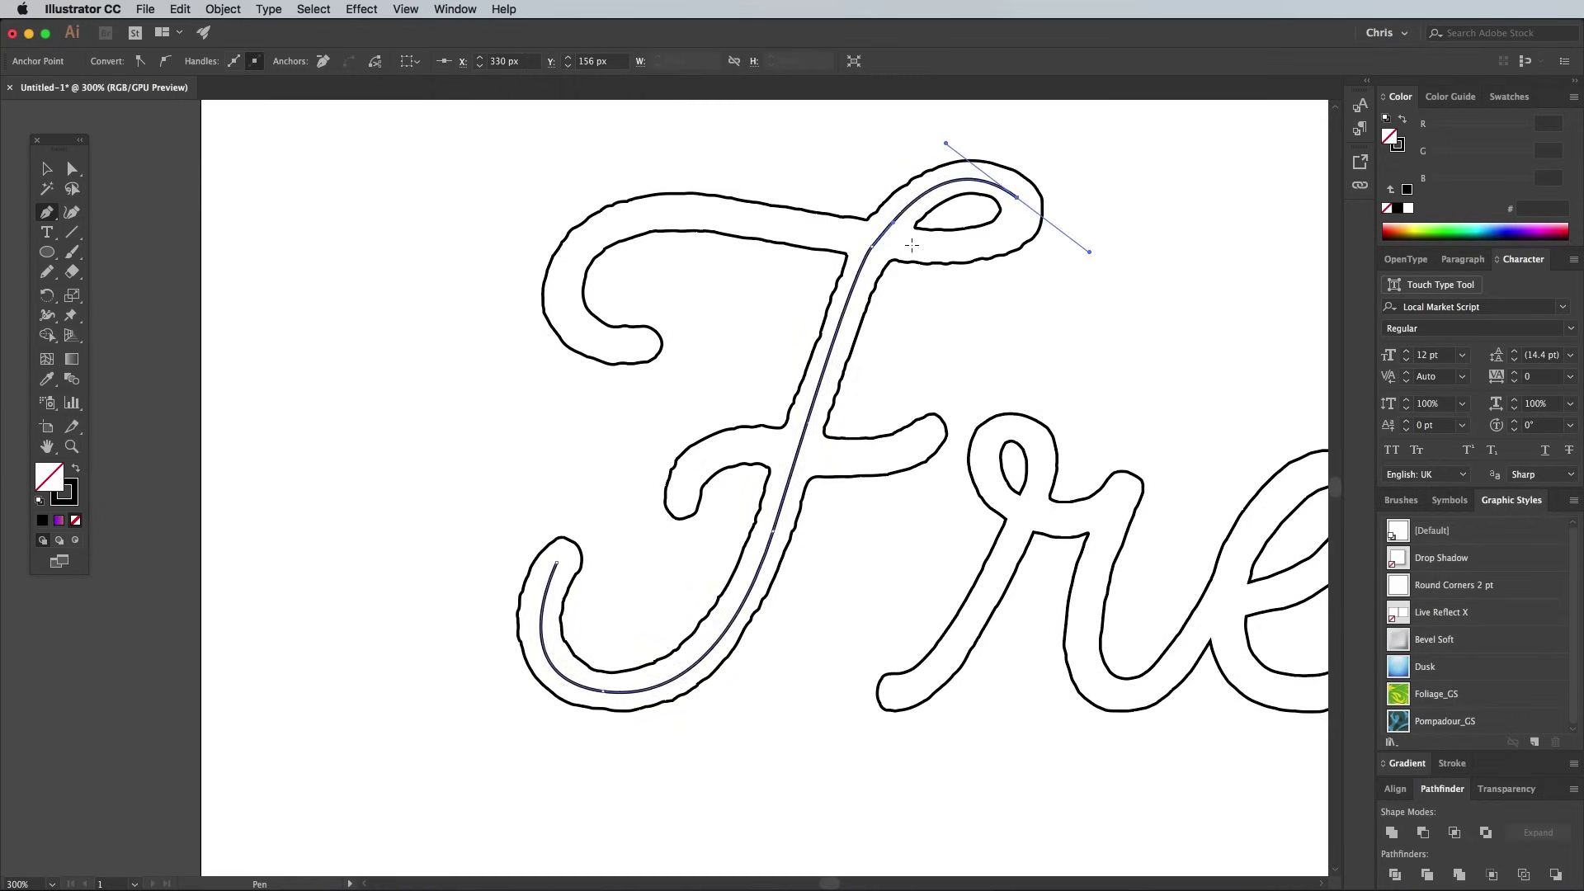
pyautogui.press('super+z')
pyautogui.moveTo(970, 180); pyautogui.dragTo(1001, 241)
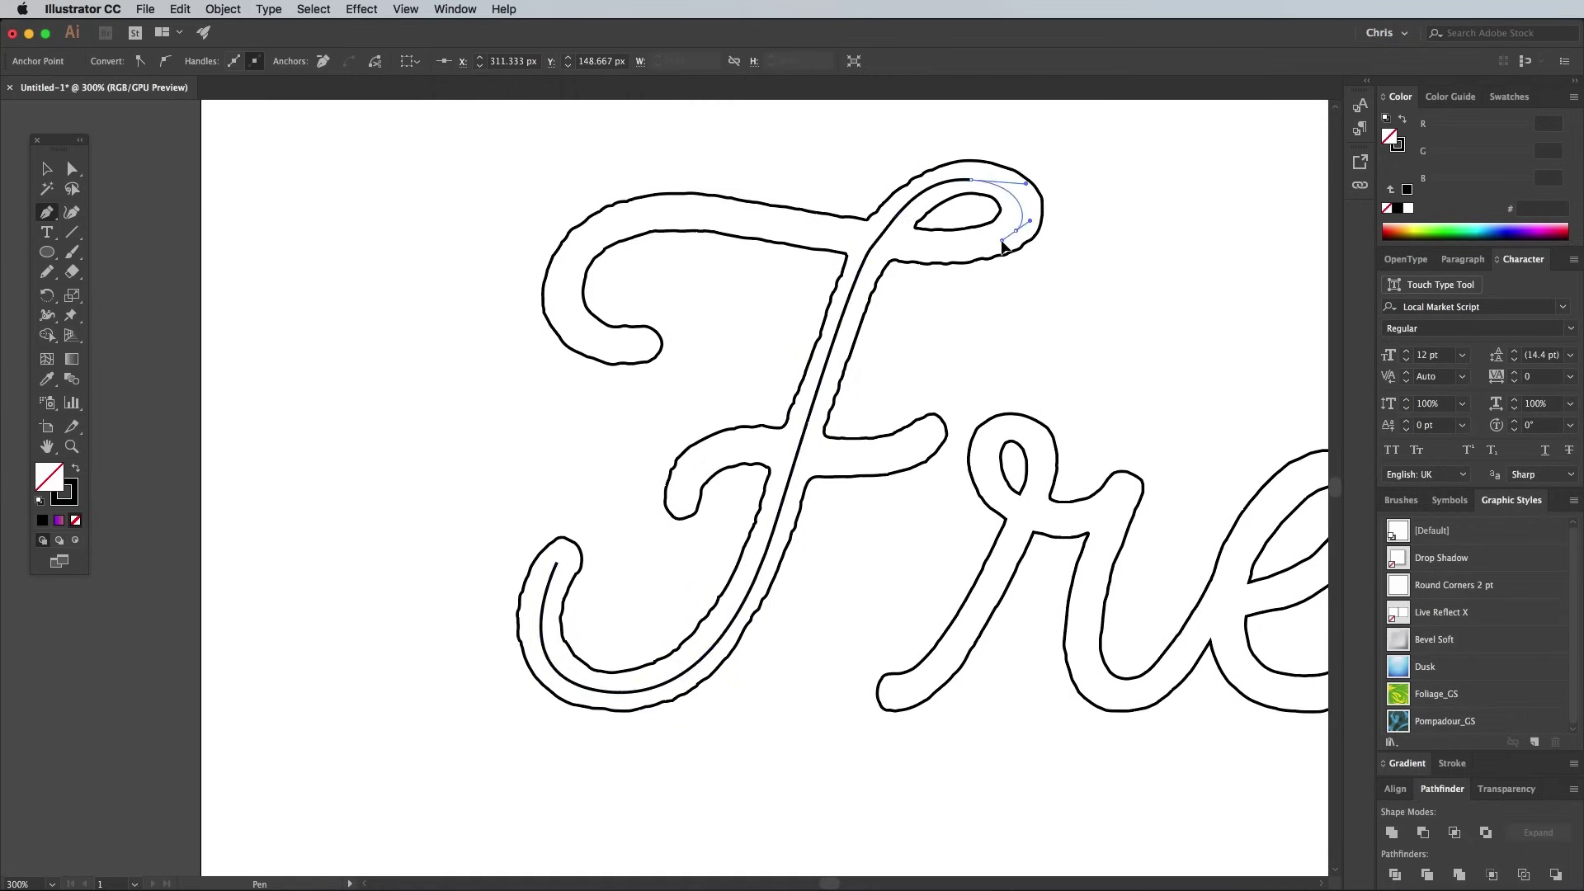
pyautogui.moveTo(848, 239); pyautogui.dragTo(735, 220)
pyautogui.moveTo(569, 269); pyautogui.dragTo(547, 361)
pyautogui.click(641, 346)
pyautogui.keyDown('super'); pyautogui.click(736, 364); pyautogui.keyUp('super')
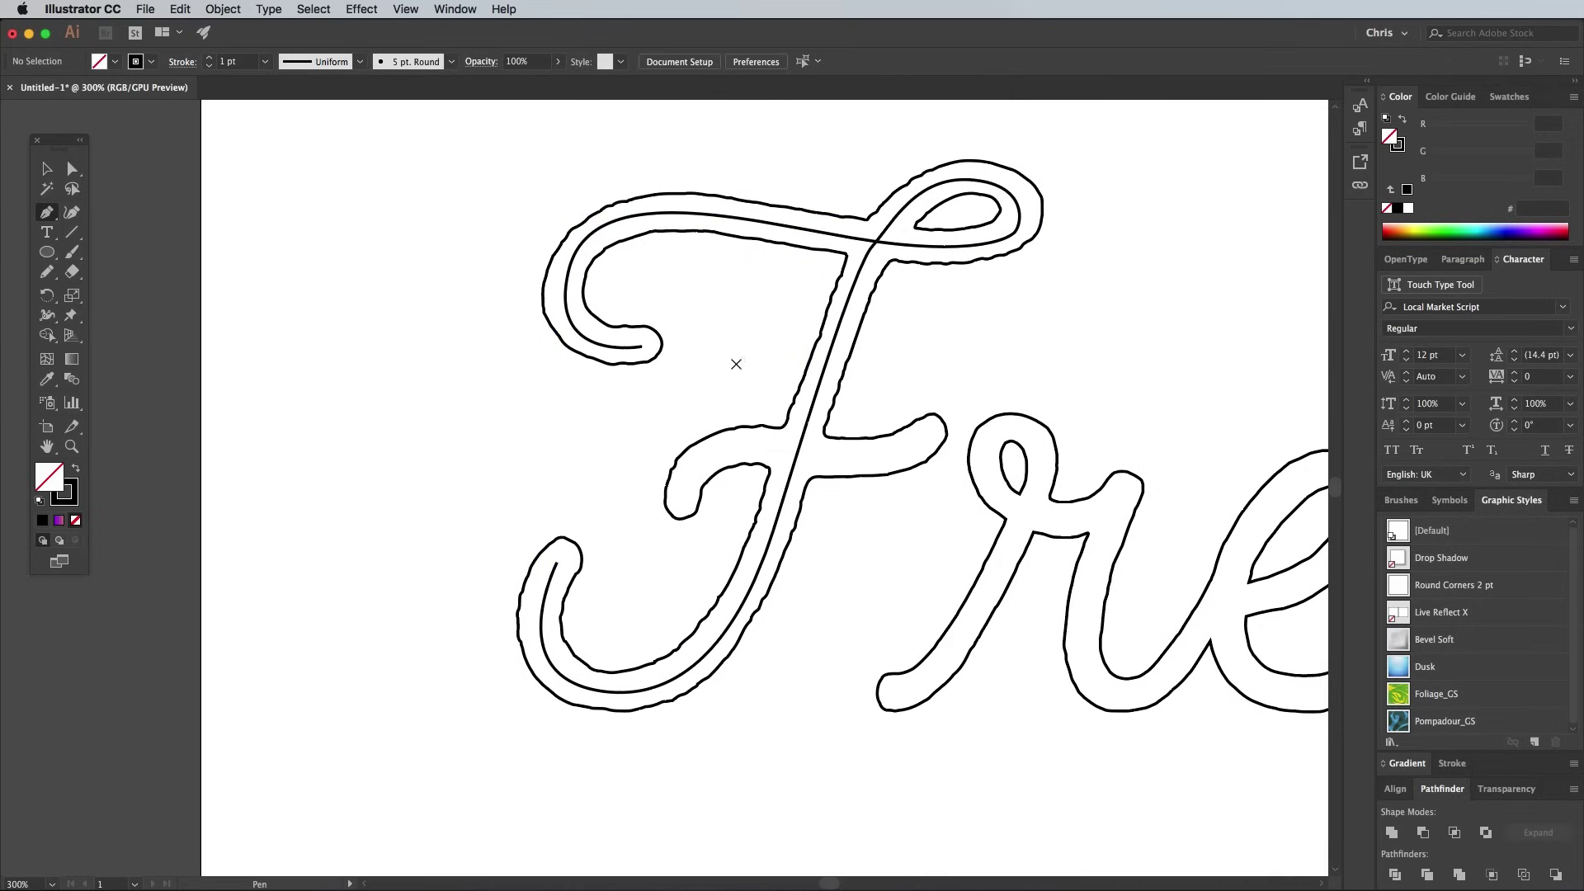
# - Trace a separate curved Pen path along the centre of the F's crossbar
pyautogui.click(681, 494)
pyautogui.moveTo(767, 446); pyautogui.dragTo(838, 460)
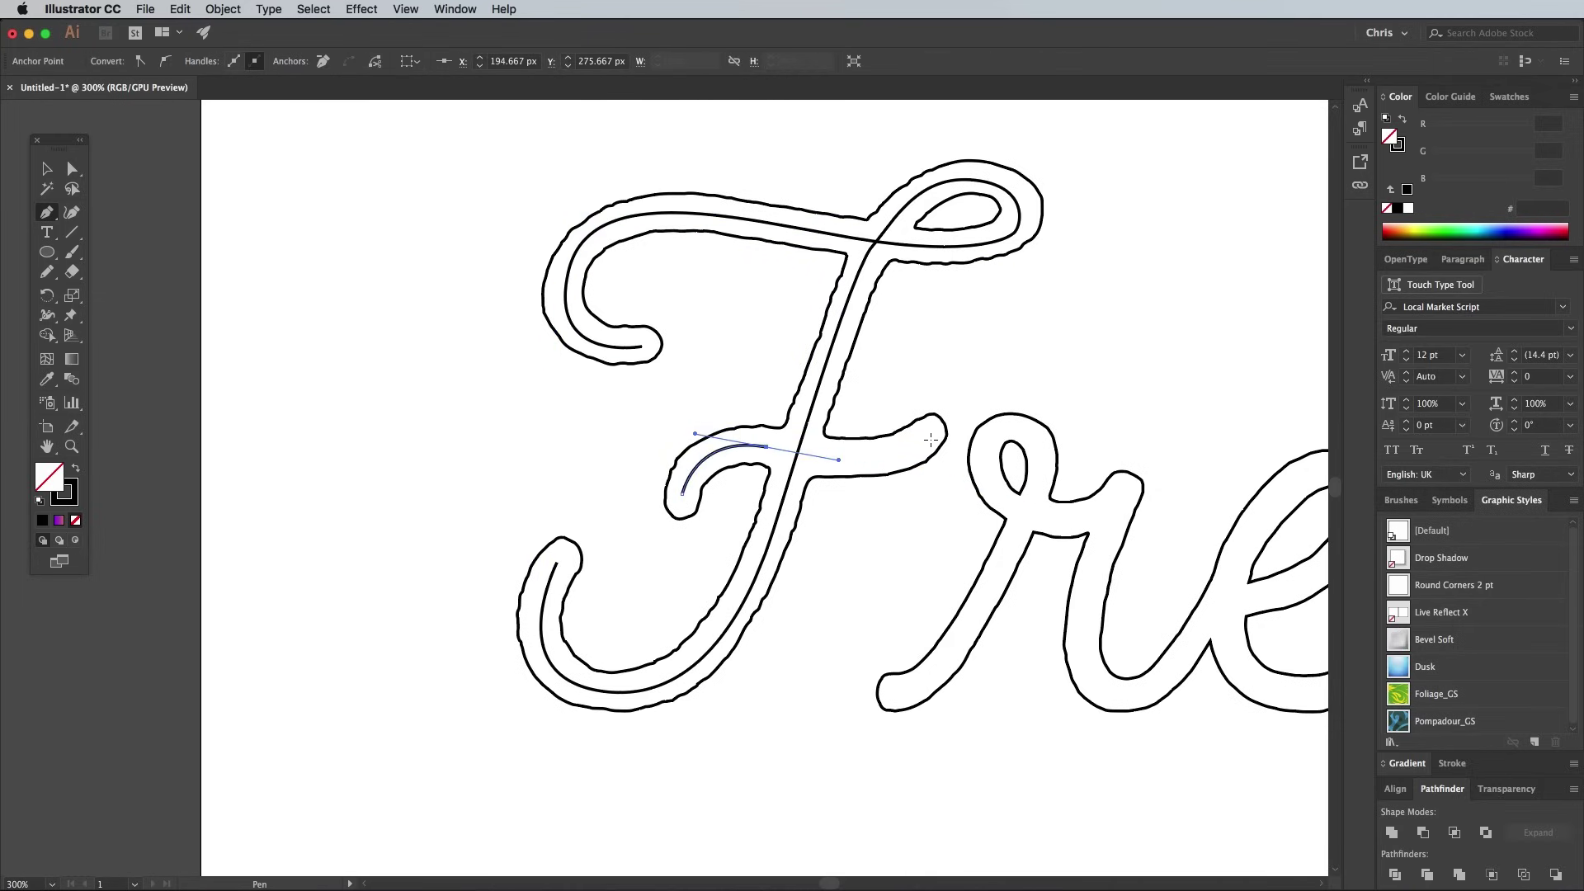
pyautogui.moveTo(927, 438)
pyautogui.mouseDown()
pyautogui.moveTo(954, 413)
pyautogui.moveTo(609, 325)
pyautogui.mouseUp()
pyautogui.keyDown('super'); pyautogui.click(979, 378); pyautogui.keyUp('super')
# - Start a new Pen path at the foot of the r and trace its loop, shoulder and downstroke along the letter's centre
pyautogui.click(527, 636)
pyautogui.moveTo(637, 508); pyautogui.dragTo(671, 424)
pyautogui.moveTo(626, 375); pyautogui.dragTo(592, 392)
pyautogui.moveTo(676, 466); pyautogui.dragTo(733, 476)
pyautogui.click(753, 441)
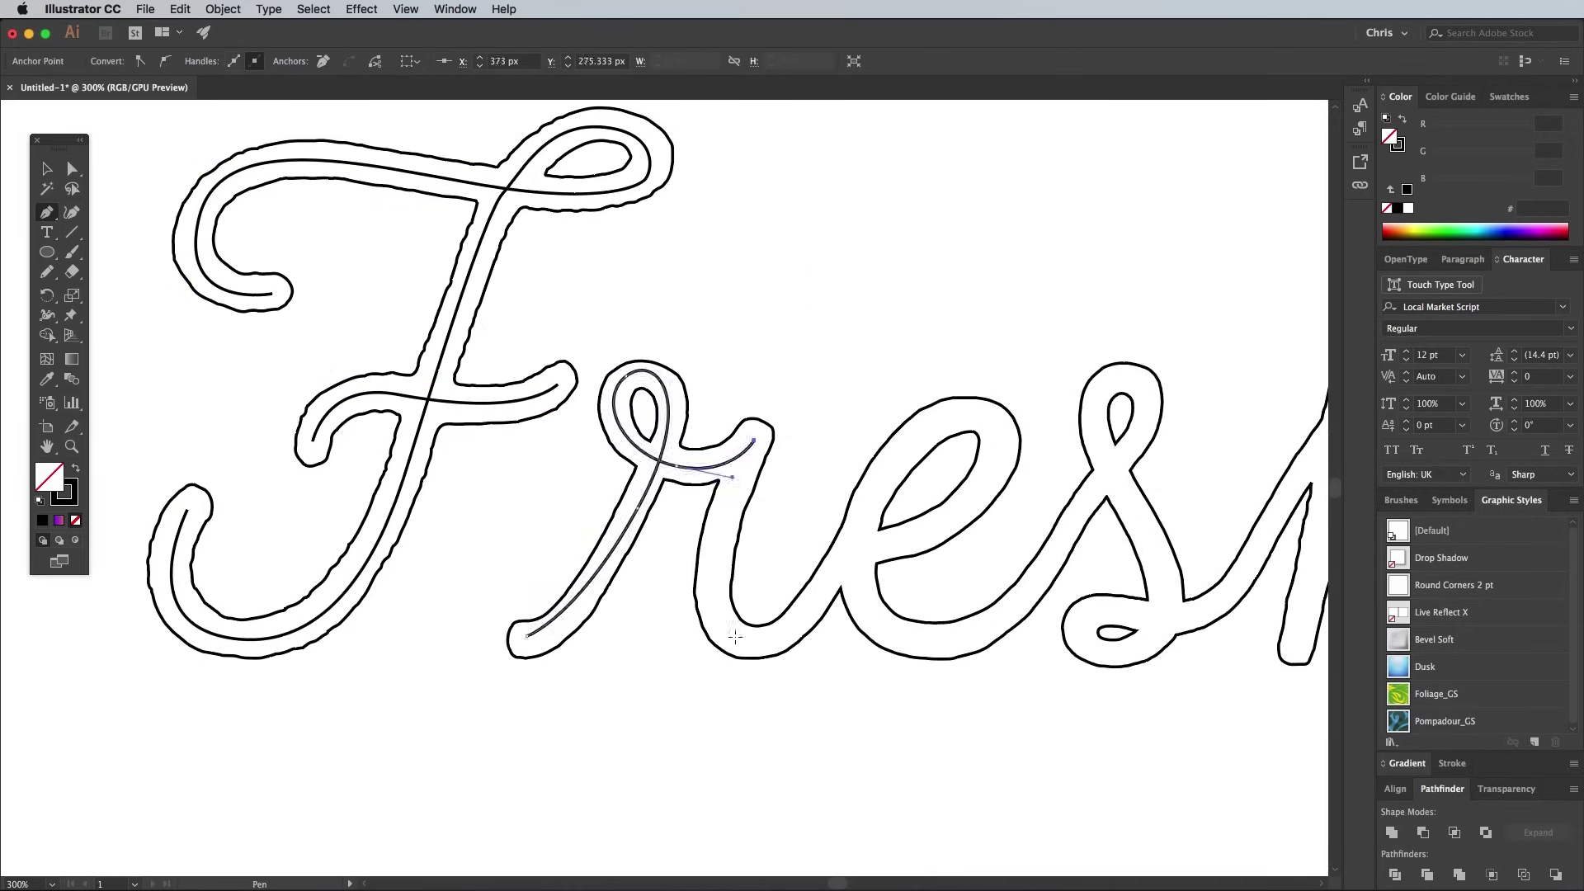
pyautogui.moveTo(723, 627); pyautogui.dragTo(760, 686)
# - Continue the same centre path through the loop of the e and around the loops of the s
pyautogui.moveTo(852, 548); pyautogui.dragTo(872, 511)
pyautogui.moveTo(997, 455); pyautogui.dragTo(974, 493)
pyautogui.click(854, 550)
pyautogui.moveTo(945, 642); pyautogui.dragTo(1055, 642)
pyautogui.moveTo(1112, 472); pyautogui.dragTo(1145, 433)
pyautogui.moveTo(1128, 378); pyautogui.dragTo(1101, 381)
pyautogui.moveTo(1107, 457); pyautogui.dragTo(1131, 515)
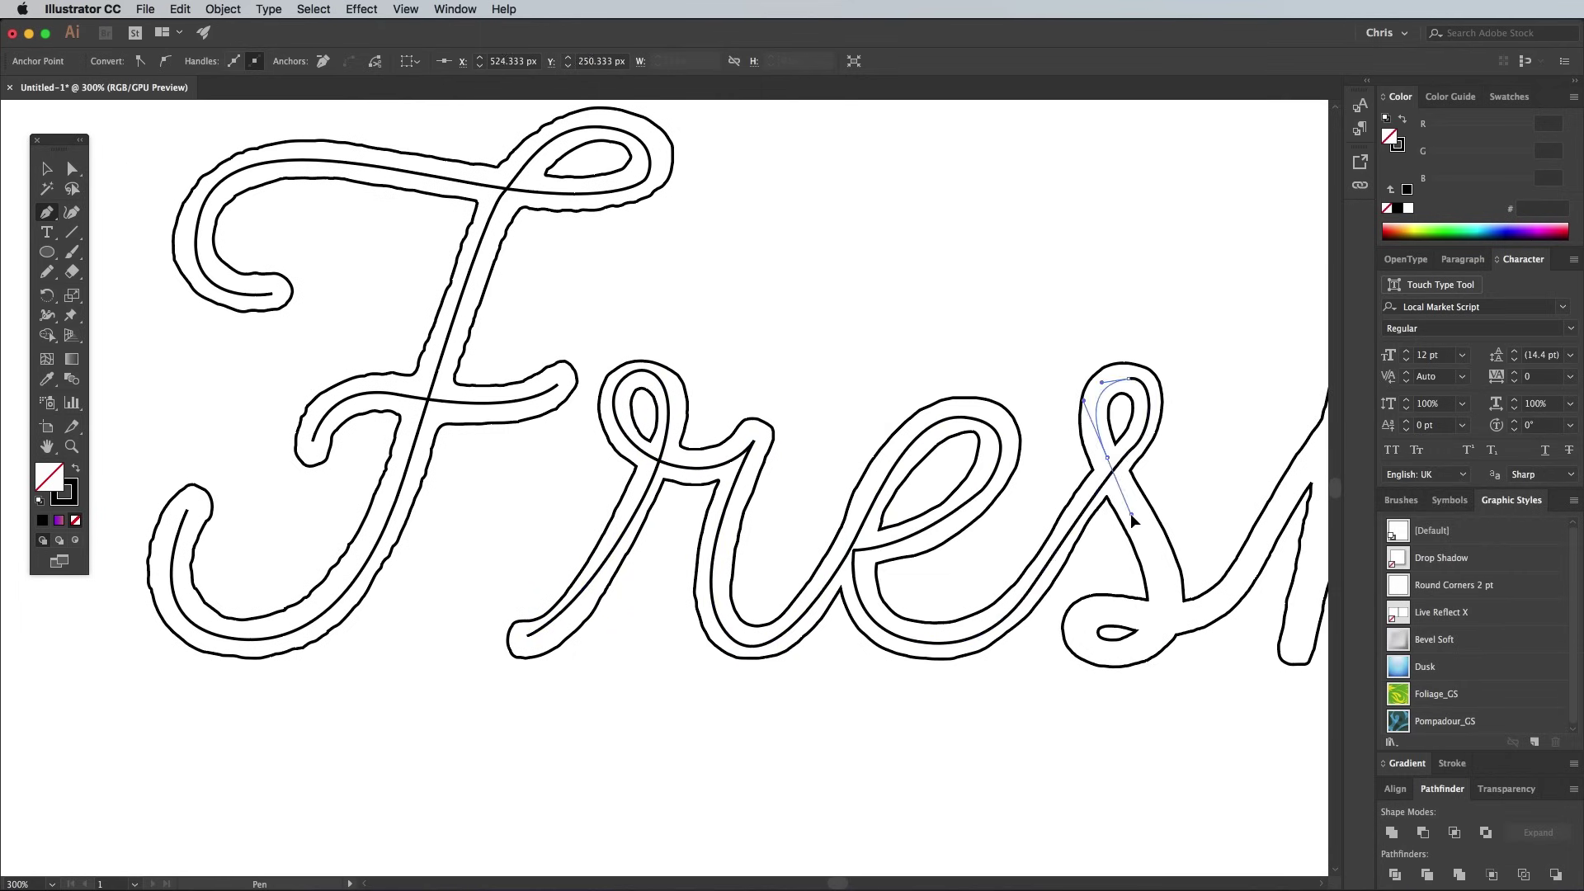
pyautogui.moveTo(1077, 639); pyautogui.dragTo(1060, 621)
pyautogui.moveTo(1134, 614)
pyautogui.mouseDown()
pyautogui.moveTo(1180, 623)
pyautogui.moveTo(843, 652)
pyautogui.mouseUp()
# - Continue the centre path up through the h's loop, down its stem and over its arch, ending at the final tail
pyautogui.moveTo(918, 591); pyautogui.dragTo(948, 543)
pyautogui.moveTo(1072, 373); pyautogui.dragTo(1106, 332)
pyautogui.moveTo(1128, 209); pyautogui.dragTo(1085, 192)
pyautogui.moveTo(1033, 309); pyautogui.dragTo(1023, 354)
pyautogui.click(962, 671)
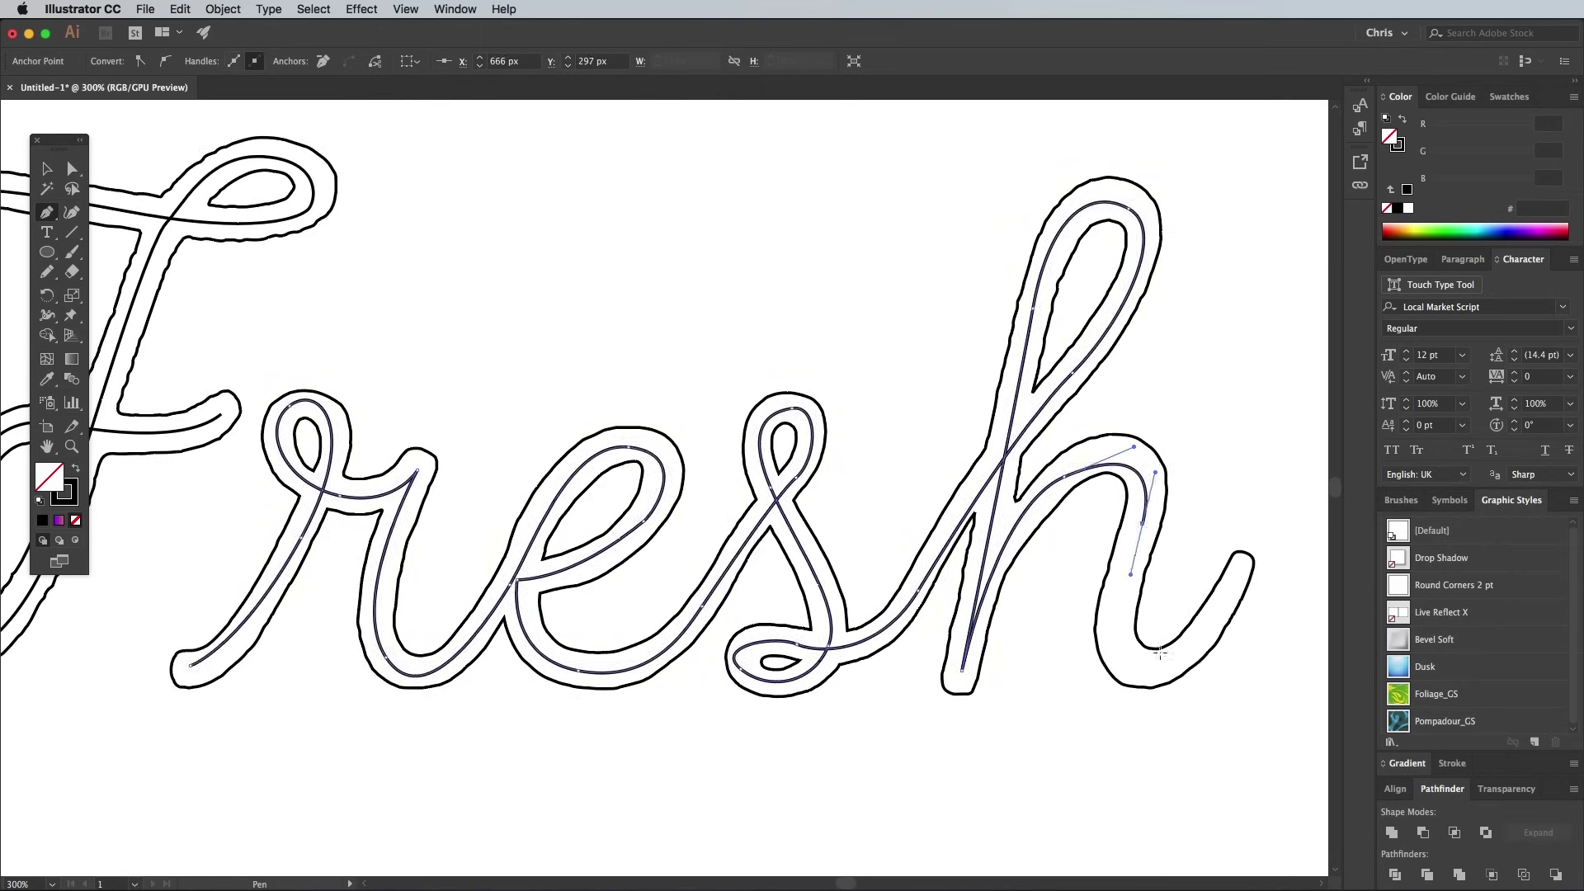
pyautogui.moveTo(1151, 669); pyautogui.dragTo(1191, 661)
pyautogui.click(1239, 570)
pyautogui.keyDown('super'); pyautogui.click(1196, 495); pyautogui.keyUp('super')
# - Delete the outlined letter shapes, keeping only the traced centre paths
pyautogui.click(49, 175)
pyautogui.click(655, 433)
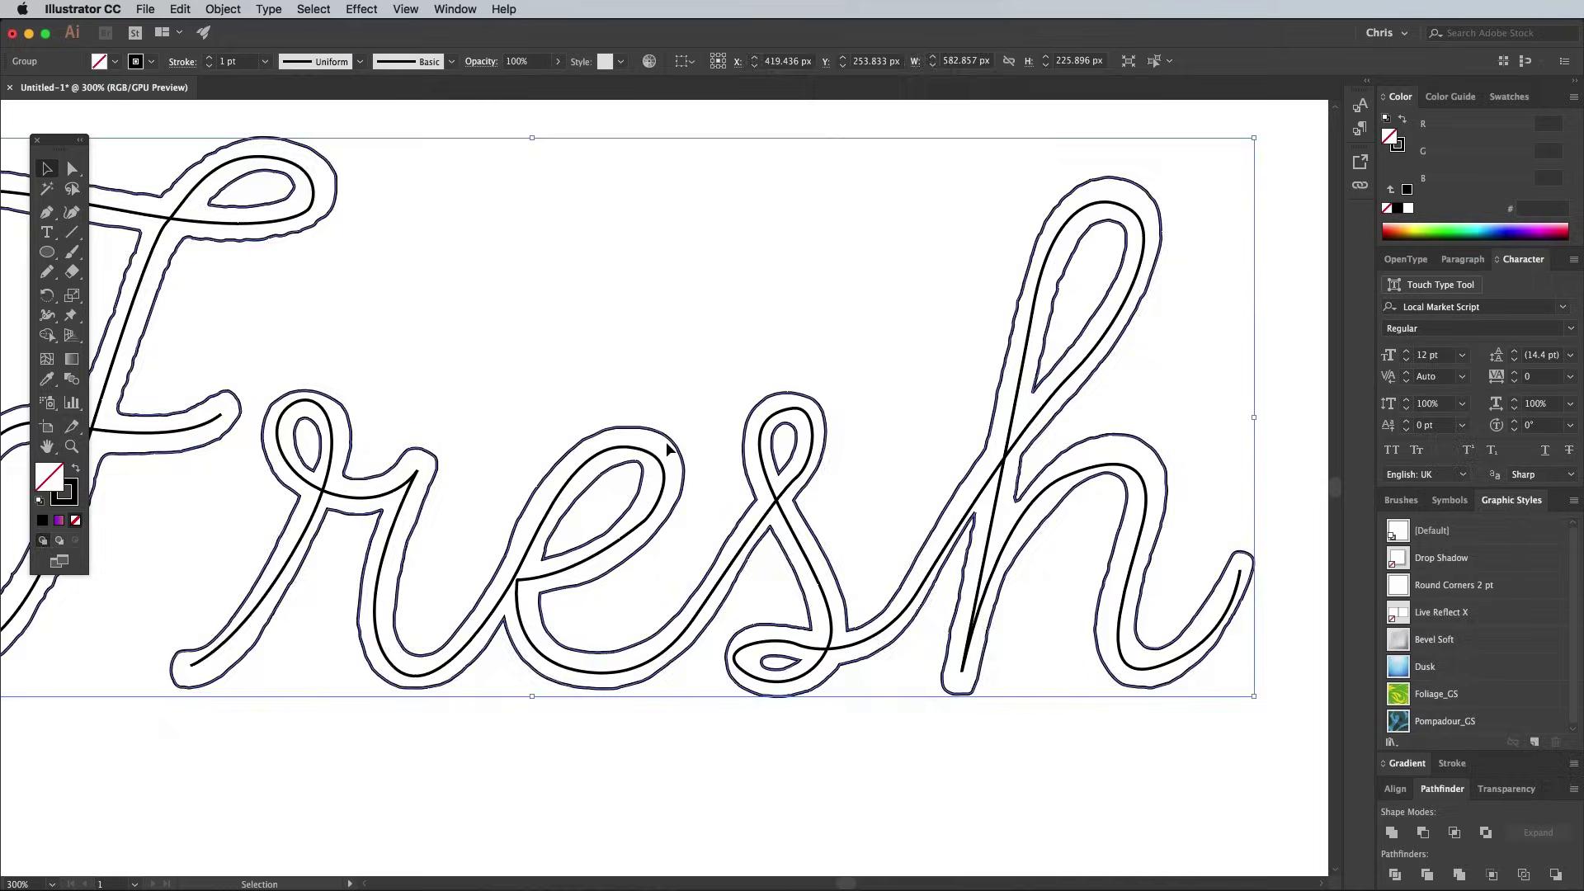
pyautogui.press('Delete')
pyautogui.moveTo(666, 478); pyautogui.dragTo(881, 457)
pyautogui.press('super+0')
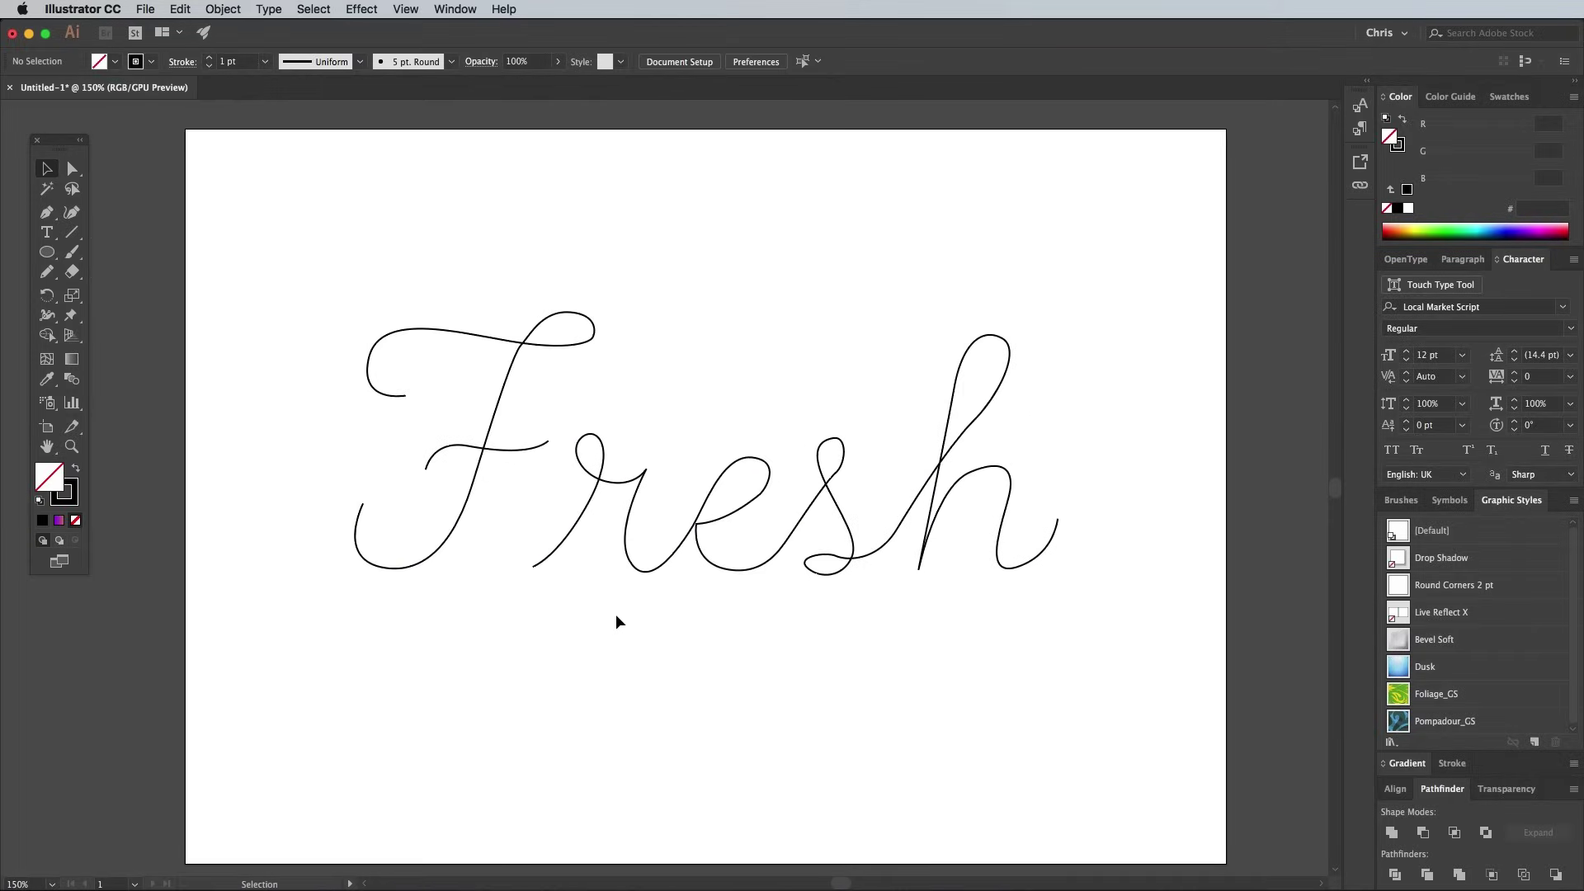
# - Draw a circle about 23 px wide below the lettering, with the gradient as fill and no stroke
pyautogui.click(57, 255)
pyautogui.moveTo(373, 682); pyautogui.dragTo(402, 711)
pyautogui.click(75, 469)
pyautogui.click(1406, 762)
pyautogui.click(1396, 792)
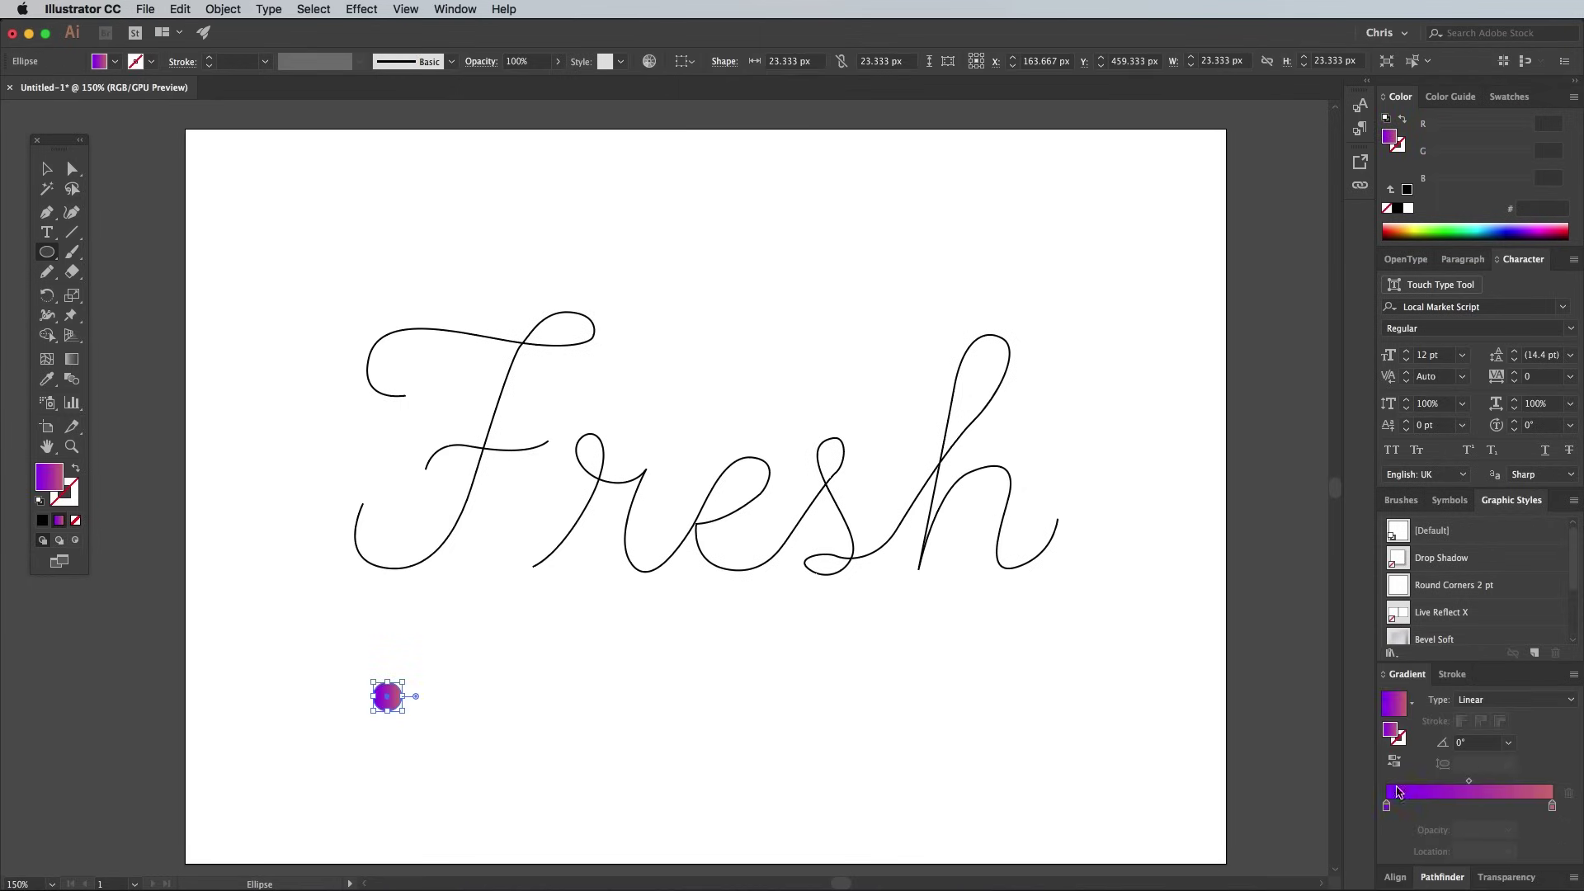
# - Recolour the circle's linear gradient from dark blue through mid blue to light blue and set its angle to 90°
pyautogui.click(1508, 97)
pyautogui.moveTo(1415, 216); pyautogui.dragTo(1386, 805)
pyautogui.moveTo(1392, 194); pyautogui.dragTo(1473, 805)
pyautogui.moveTo(1554, 166); pyautogui.dragTo(1551, 805)
pyautogui.doubleClick(1552, 805)
pyautogui.click(1312, 755)
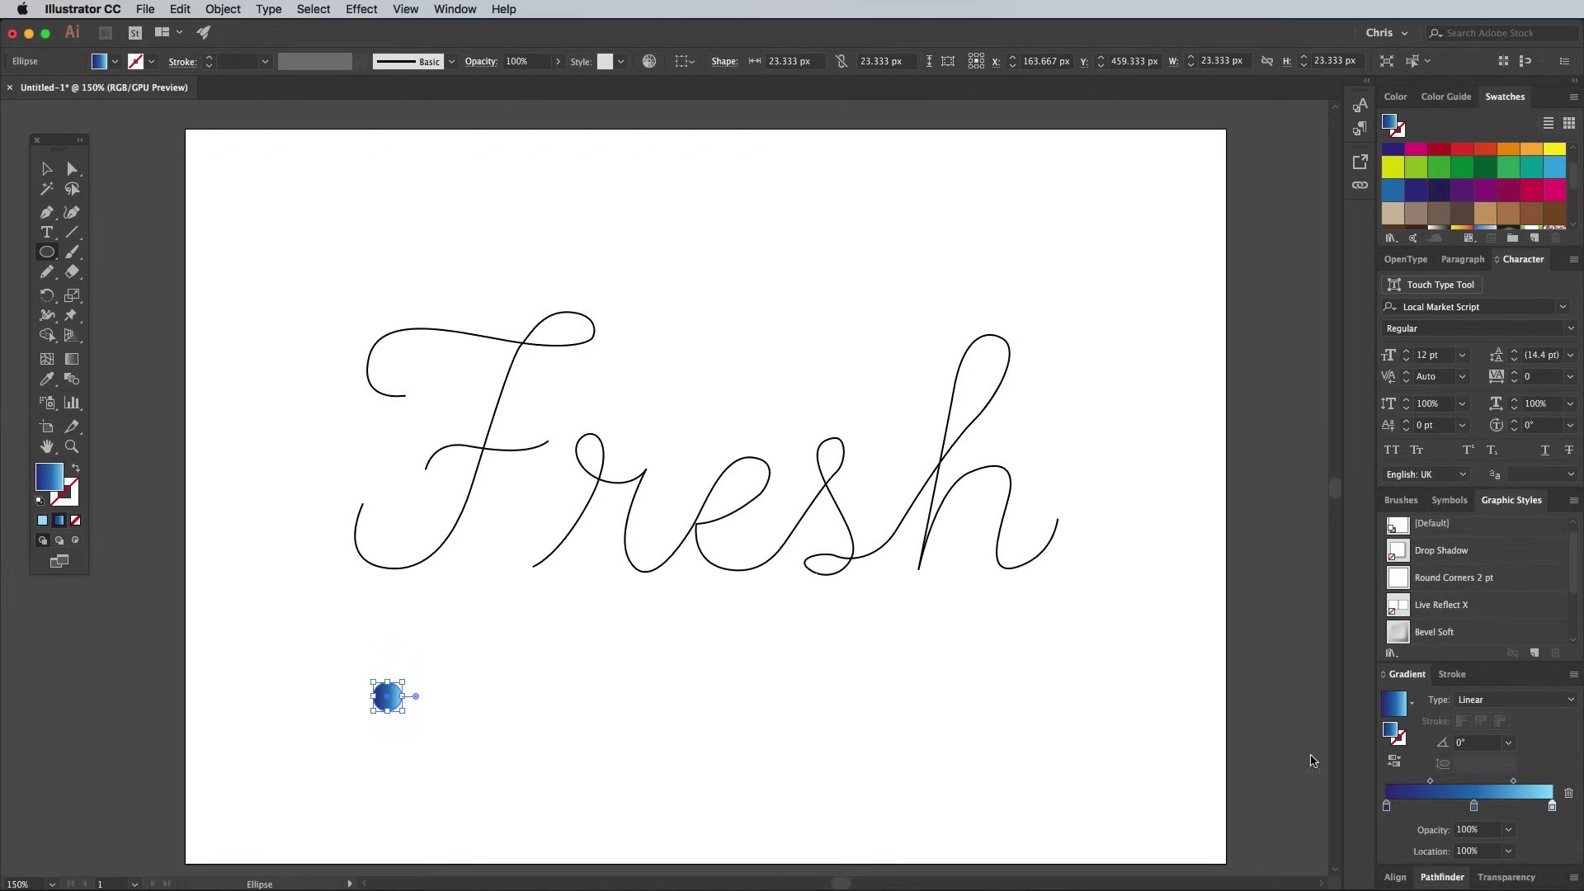
pyautogui.doubleClick(1483, 745)
pyautogui.write('90')
pyautogui.press('Return')
# - Duplicate the circle horizontally beneath the lettering and blend the two circles into a bar
pyautogui.click(46, 170)
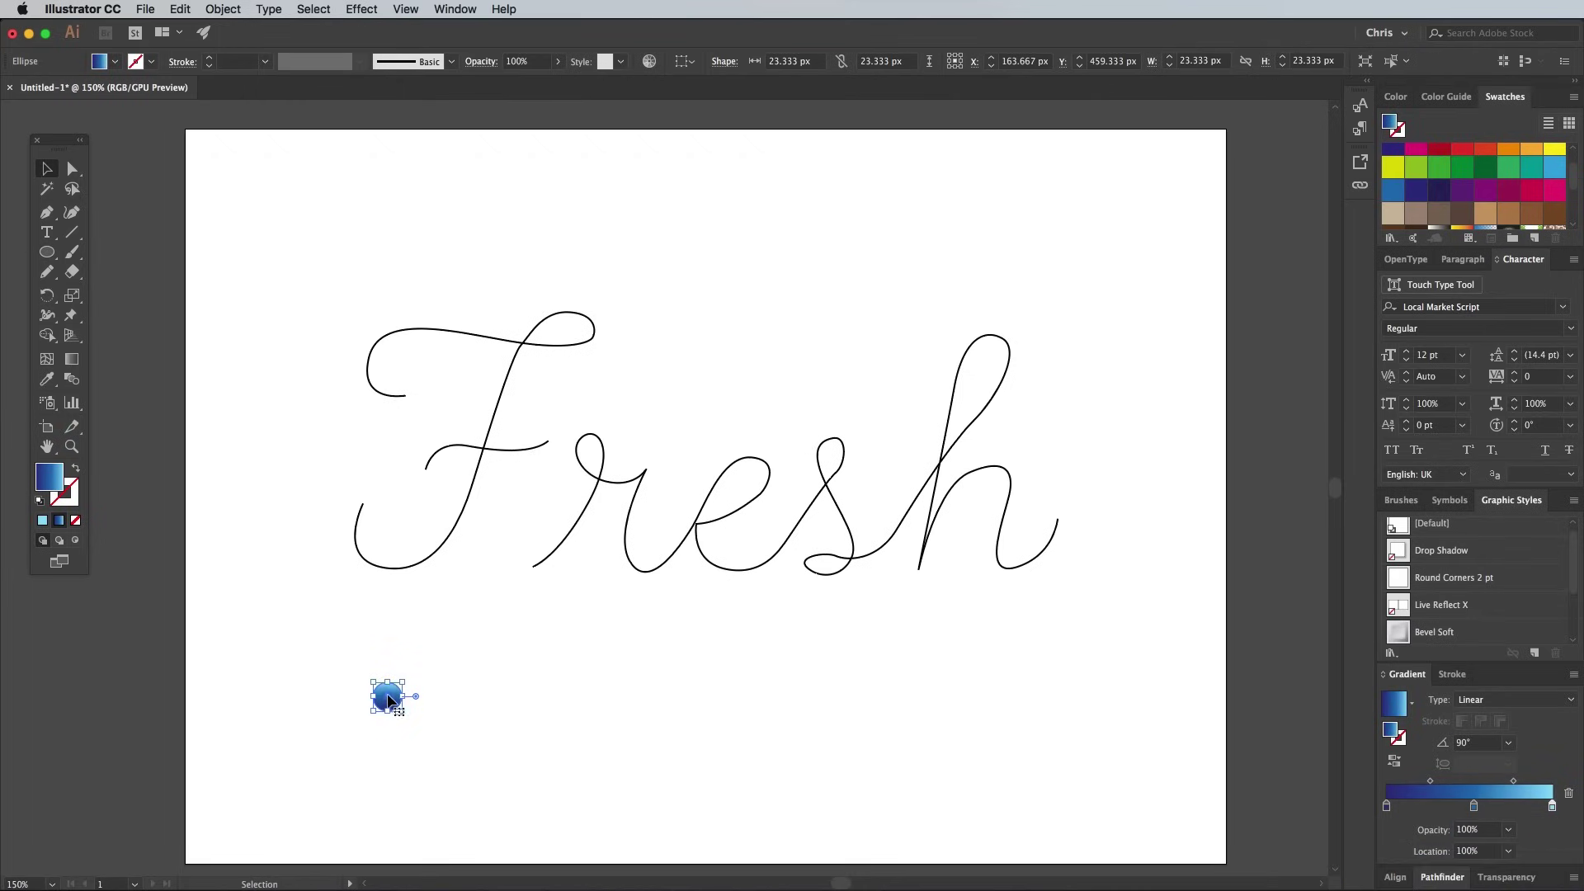
pyautogui.moveTo(389, 700); pyautogui.dragTo(727, 700)
pyautogui.keyDown('shift'); pyautogui.click(396, 701); pyautogui.keyUp('shift')
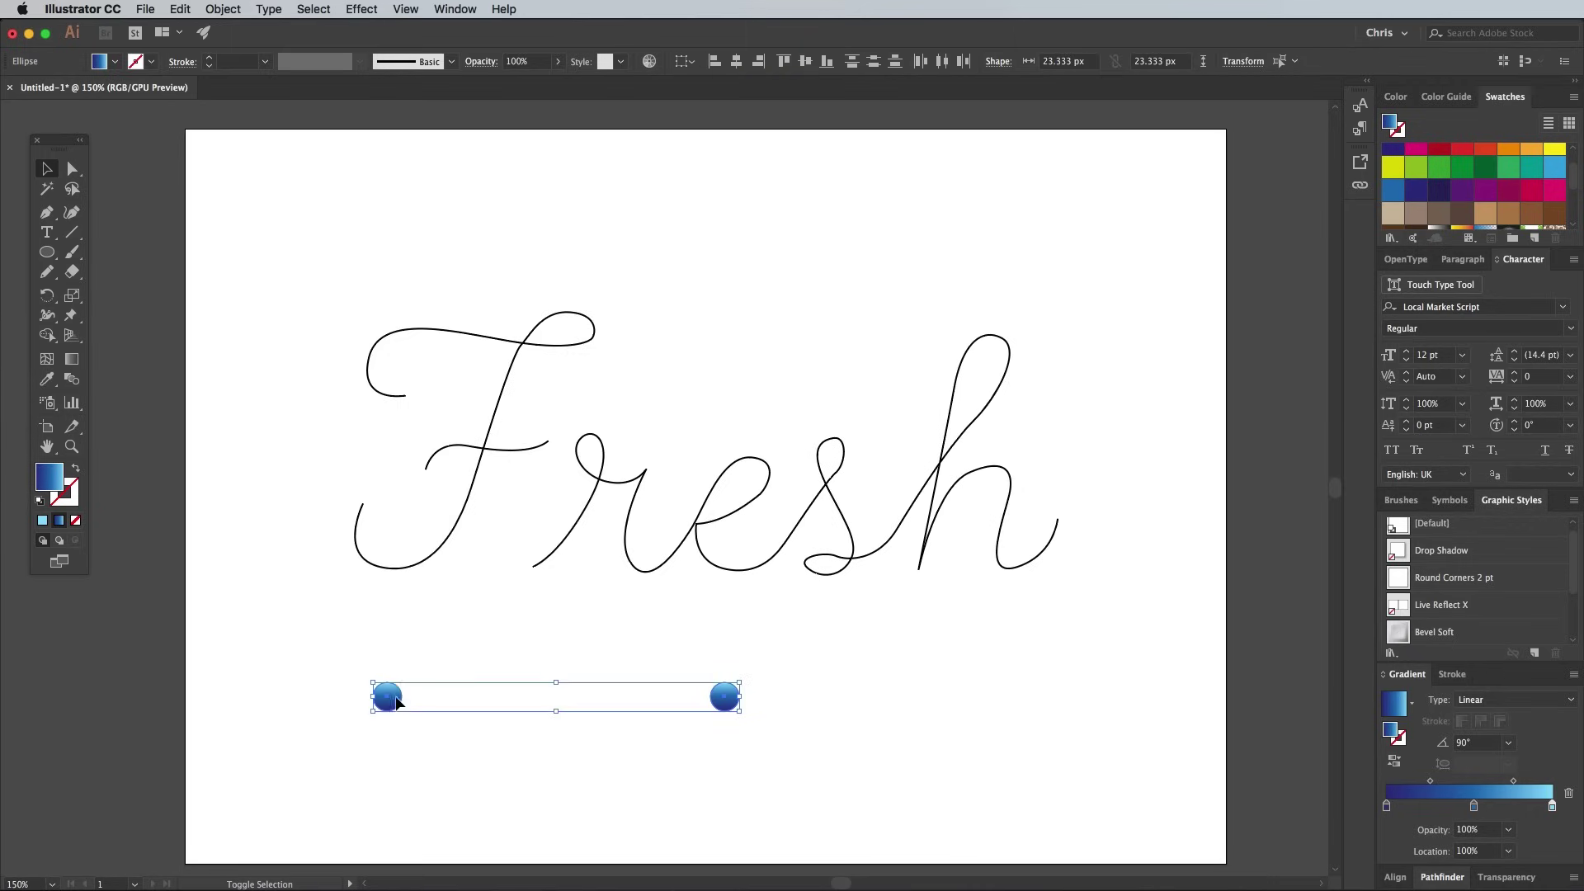
pyautogui.click(225, 9)
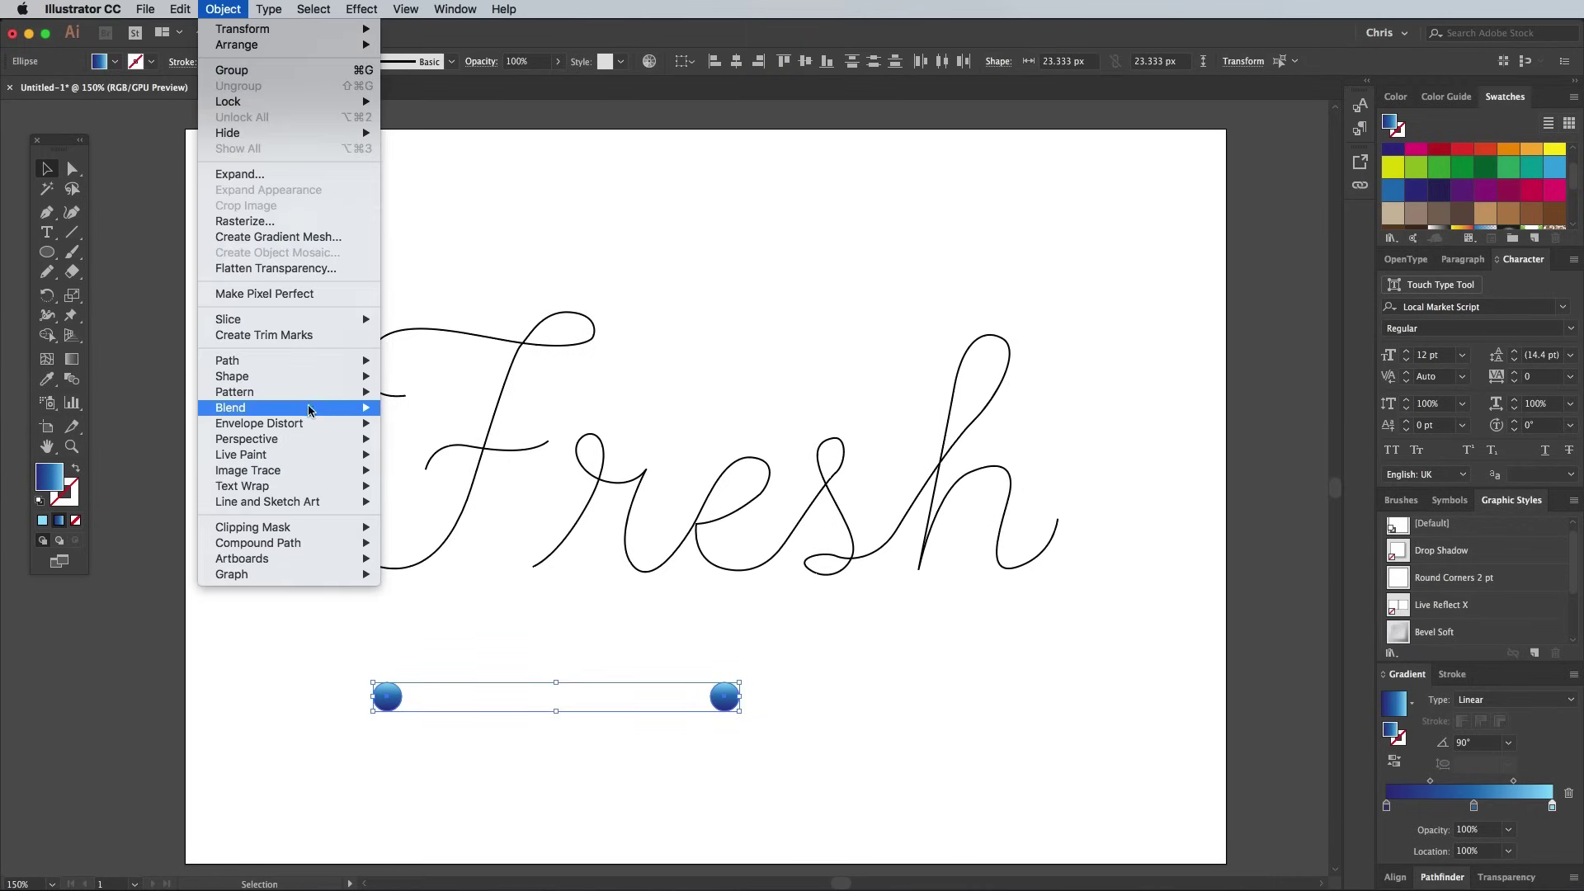
pyautogui.moveTo(345, 408)
pyautogui.click(412, 407)
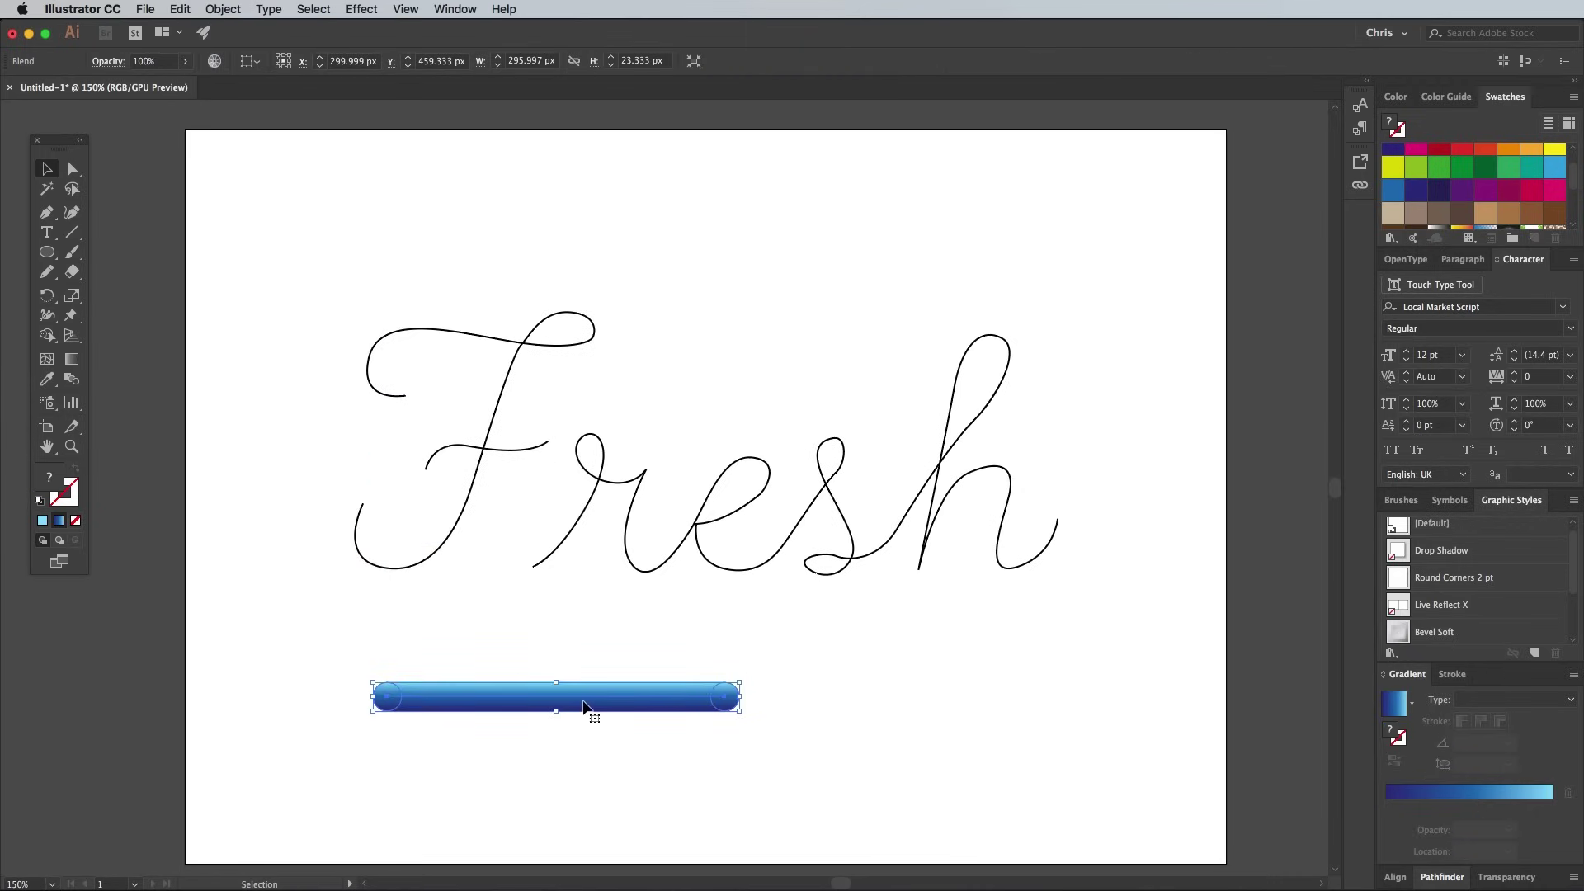
# - Copy the blend bar below itself and replace the original bar's spine with the F's main stroke path
pyautogui.moveTo(608, 700); pyautogui.dragTo(611, 778)
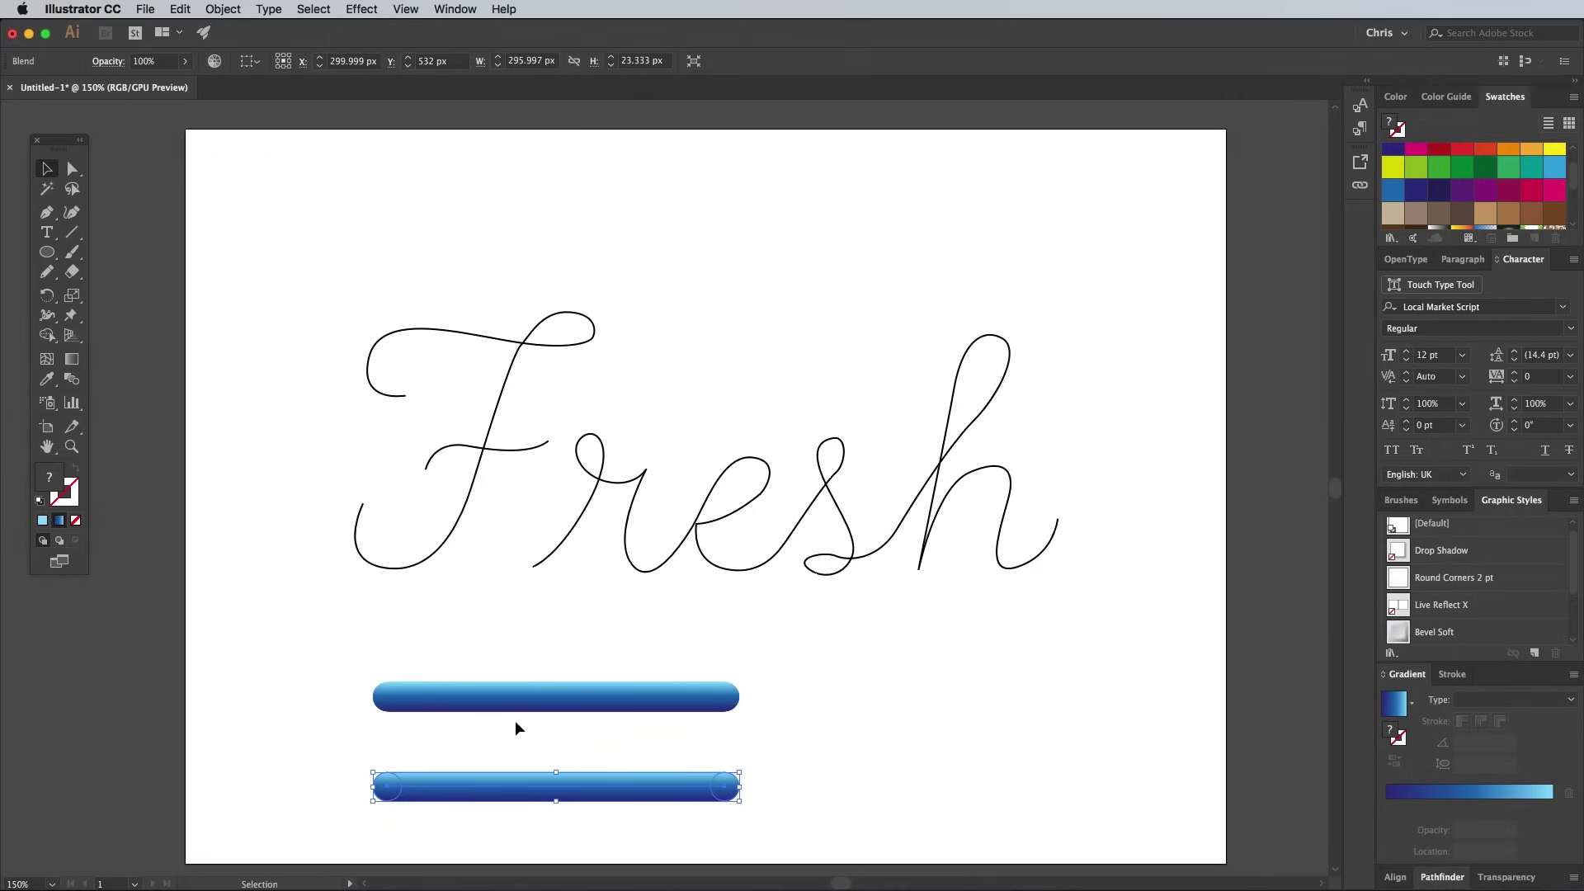
pyautogui.click(489, 703)
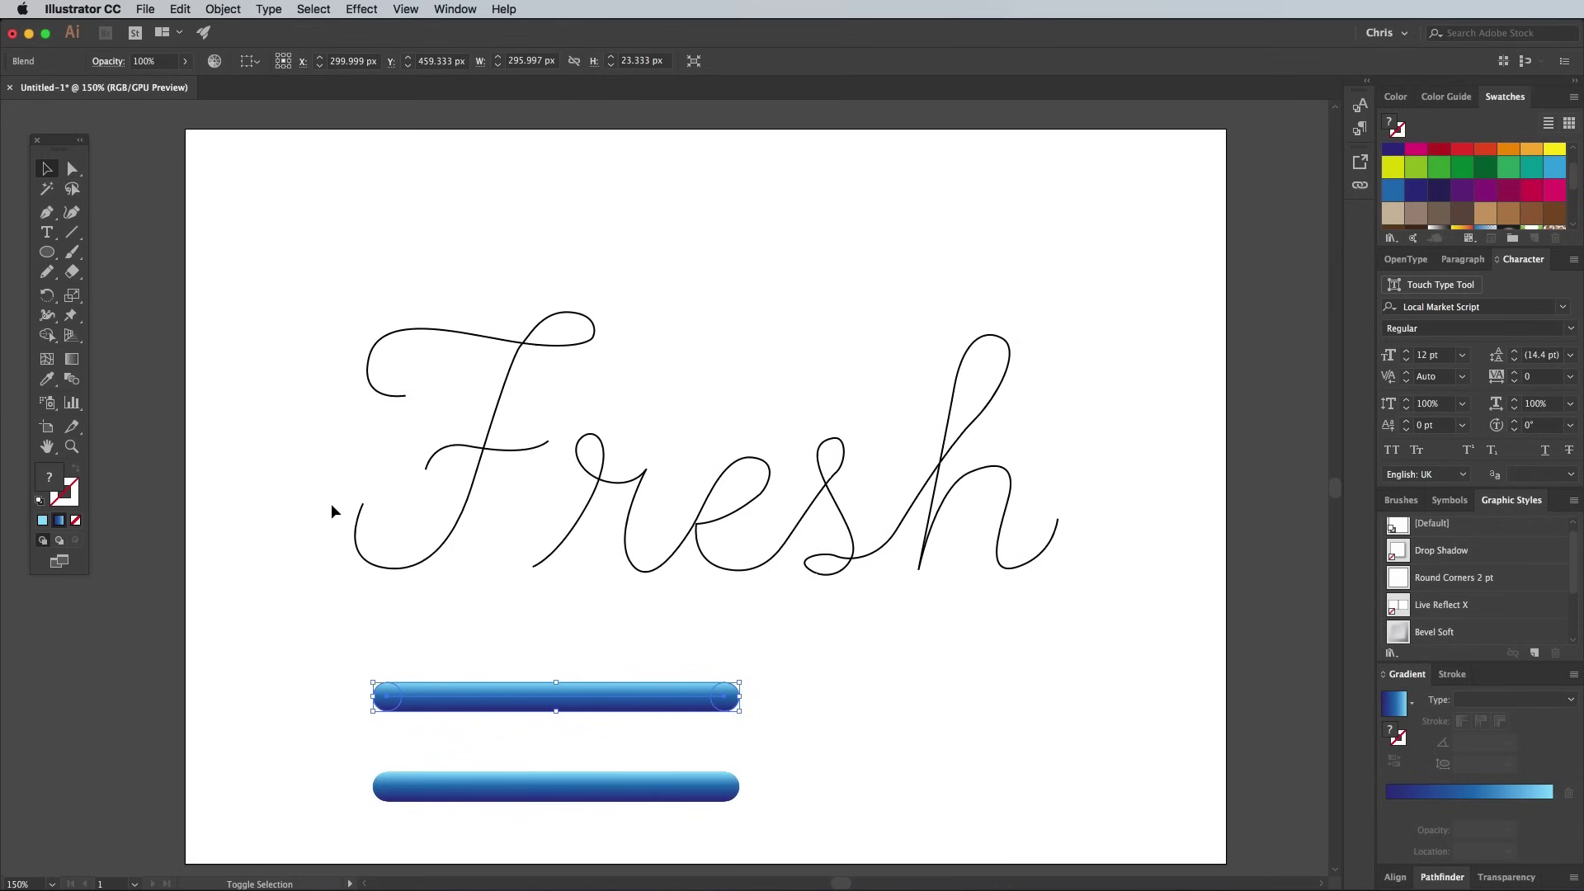
pyautogui.moveTo(330, 503); pyautogui.dragTo(412, 547)
pyautogui.click(222, 8)
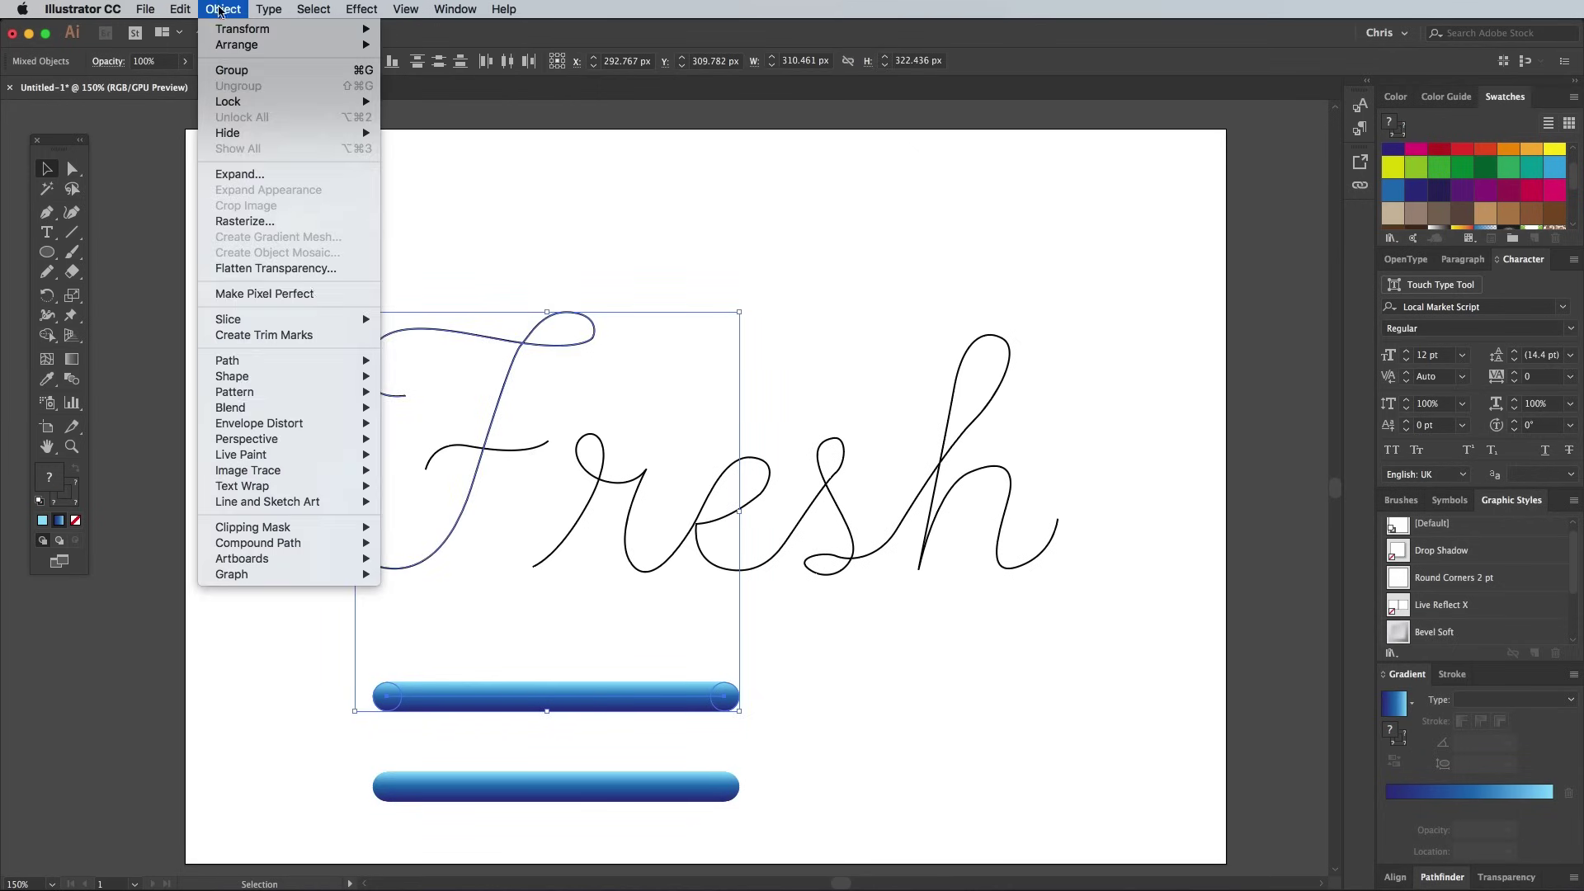
pyautogui.moveTo(315, 416)
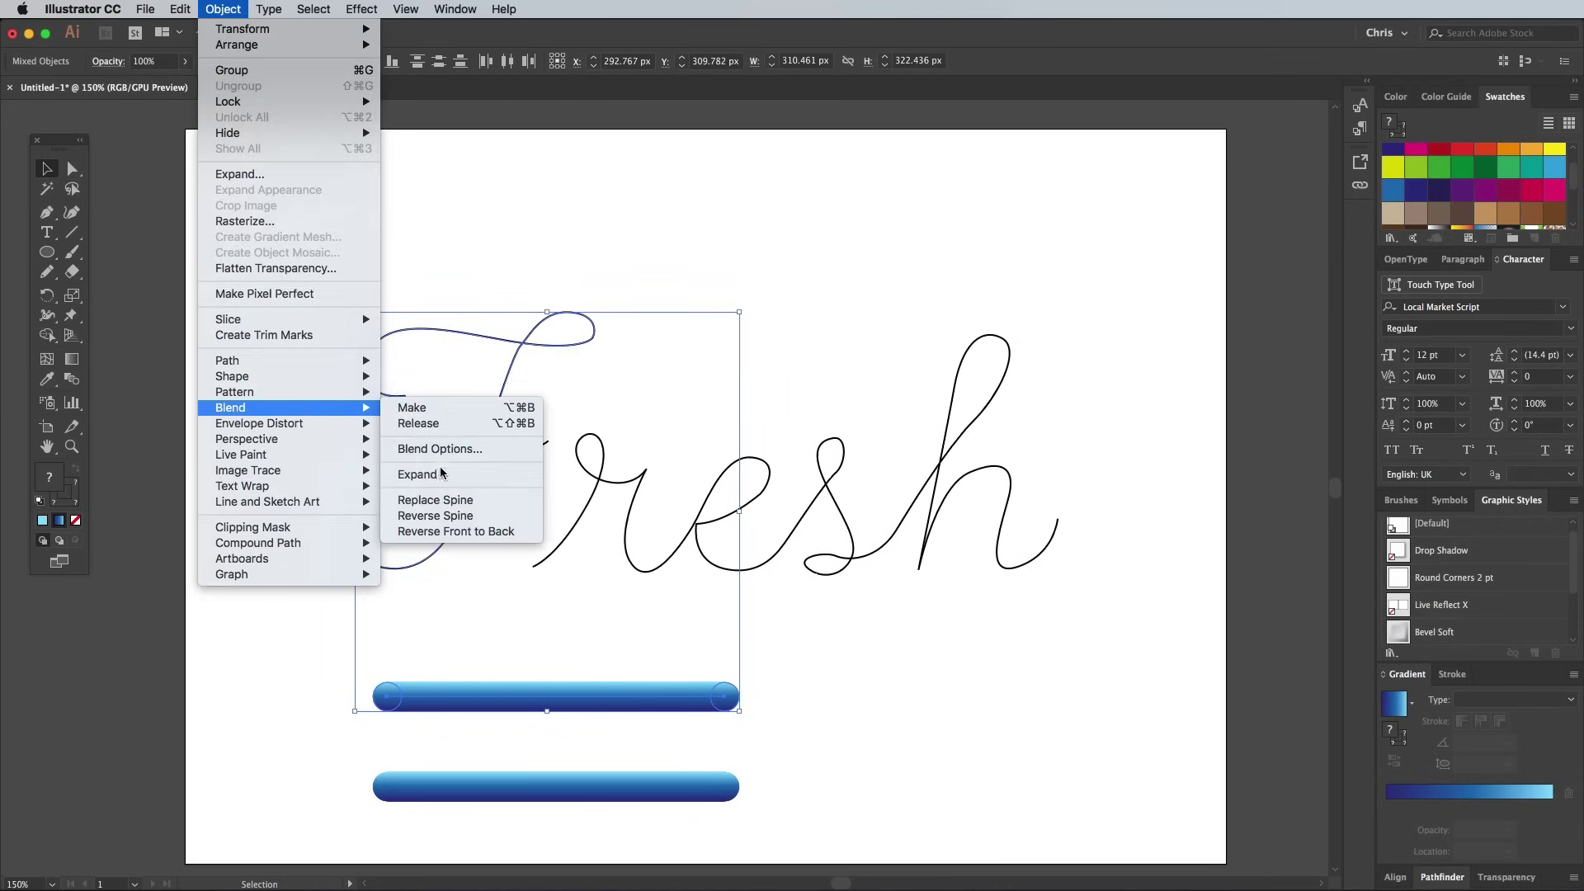
pyautogui.click(442, 500)
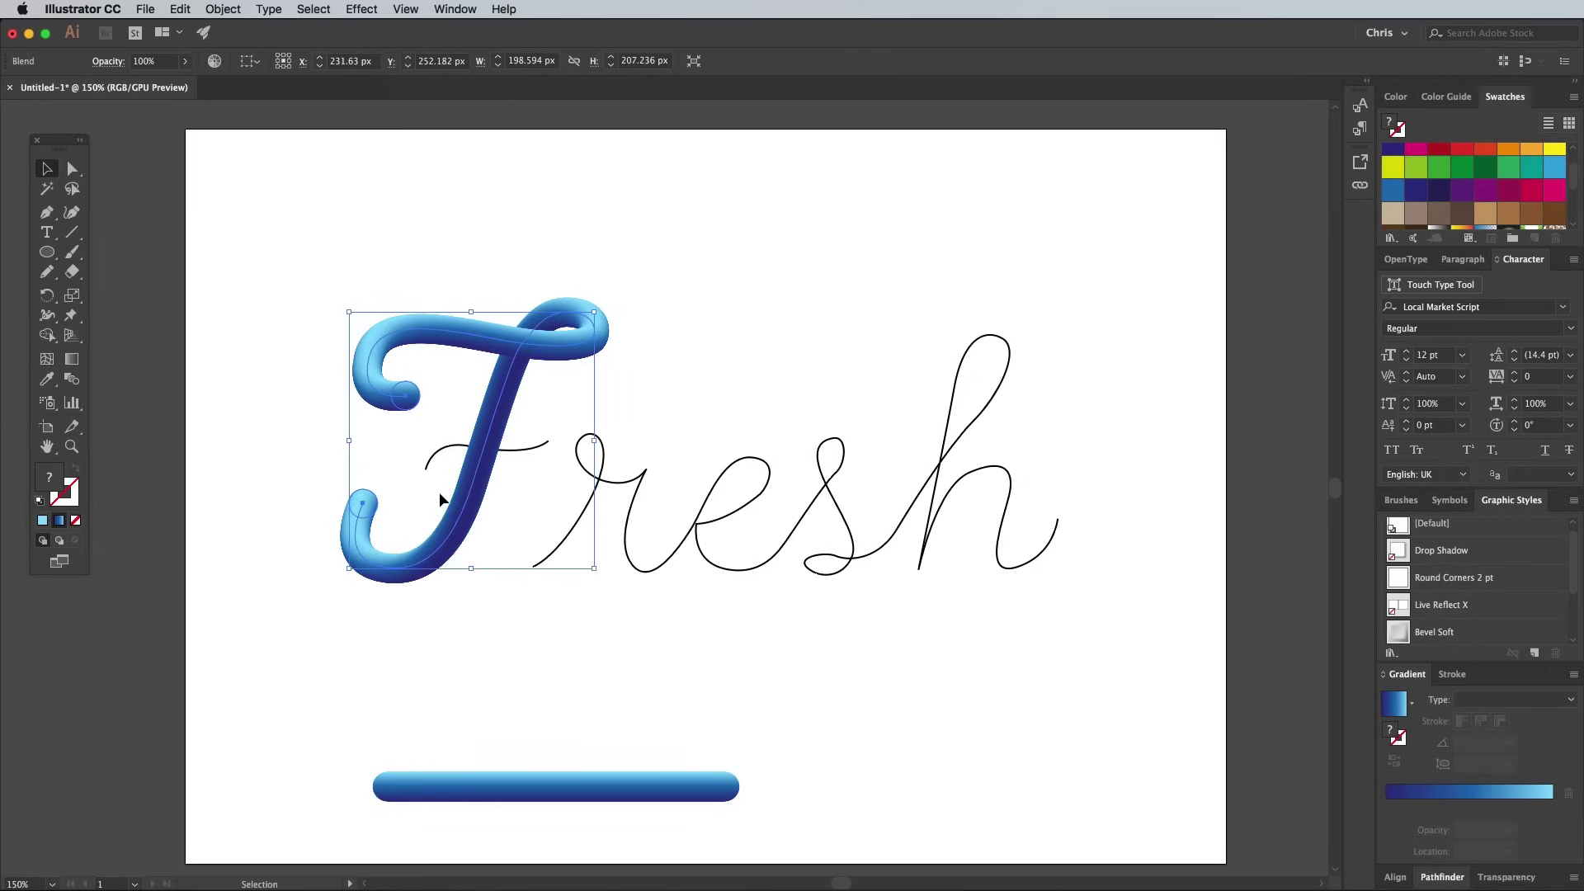
# - Copy the remaining blend bar upward and replace the copy's spine with the F's crossbar path
pyautogui.moveTo(631, 778); pyautogui.dragTo(619, 690)
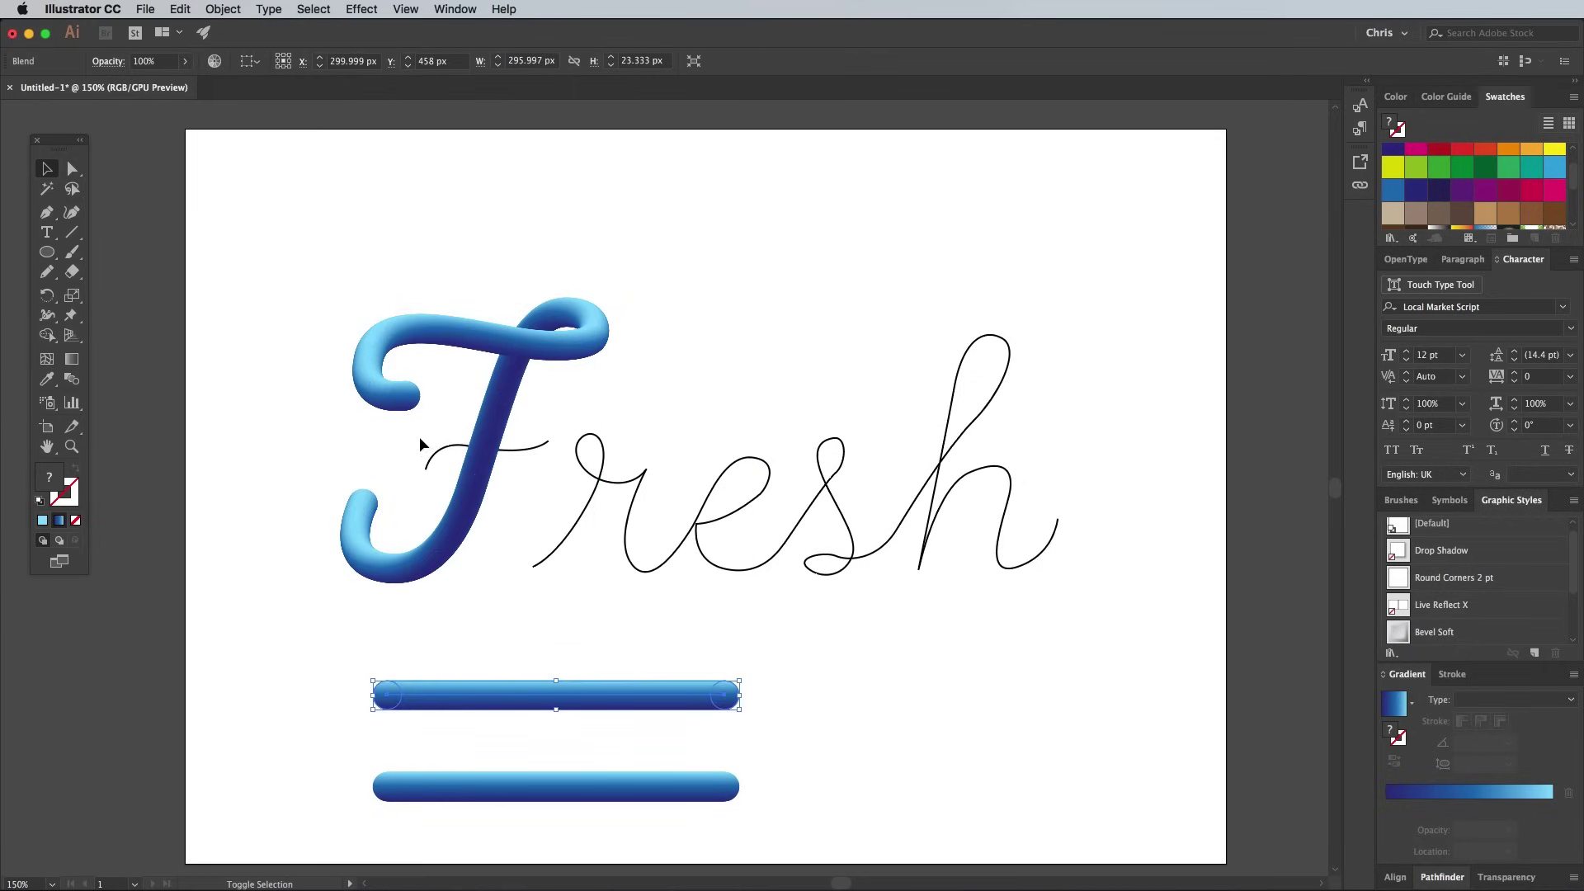
pyautogui.moveTo(419, 438); pyautogui.dragTo(449, 469)
pyautogui.click(223, 9)
pyautogui.moveTo(315, 408)
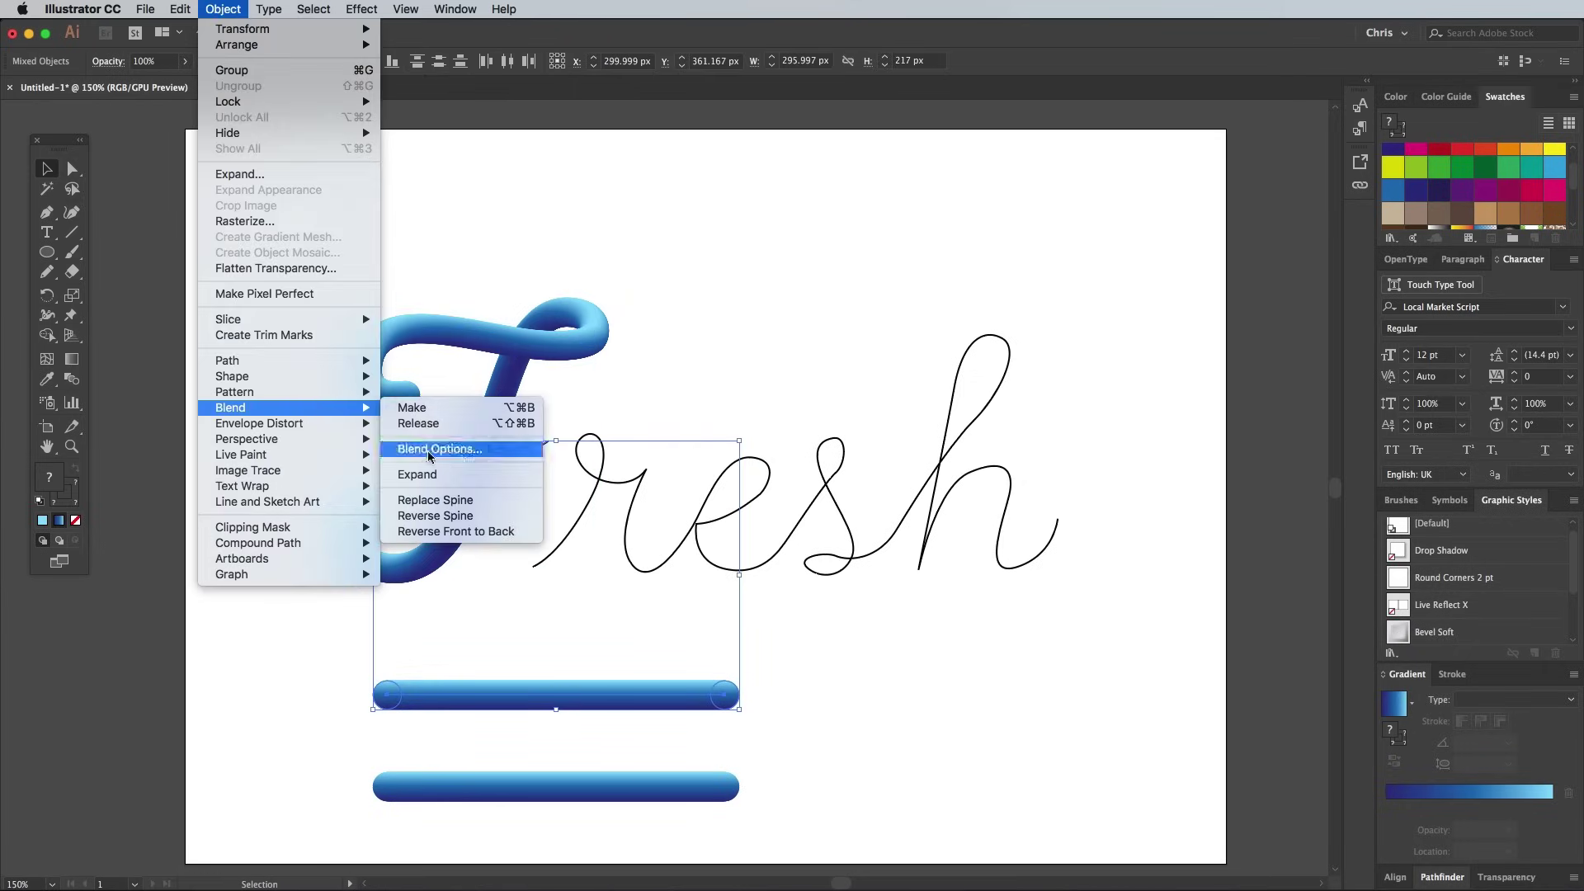
pyautogui.click(441, 499)
# - Use another copy of the blend bar and replace its spine with the connected "resh" path
pyautogui.press('super+z')
pyautogui.keyDown('shift'); pyautogui.click(627, 549); pyautogui.keyUp('shift')
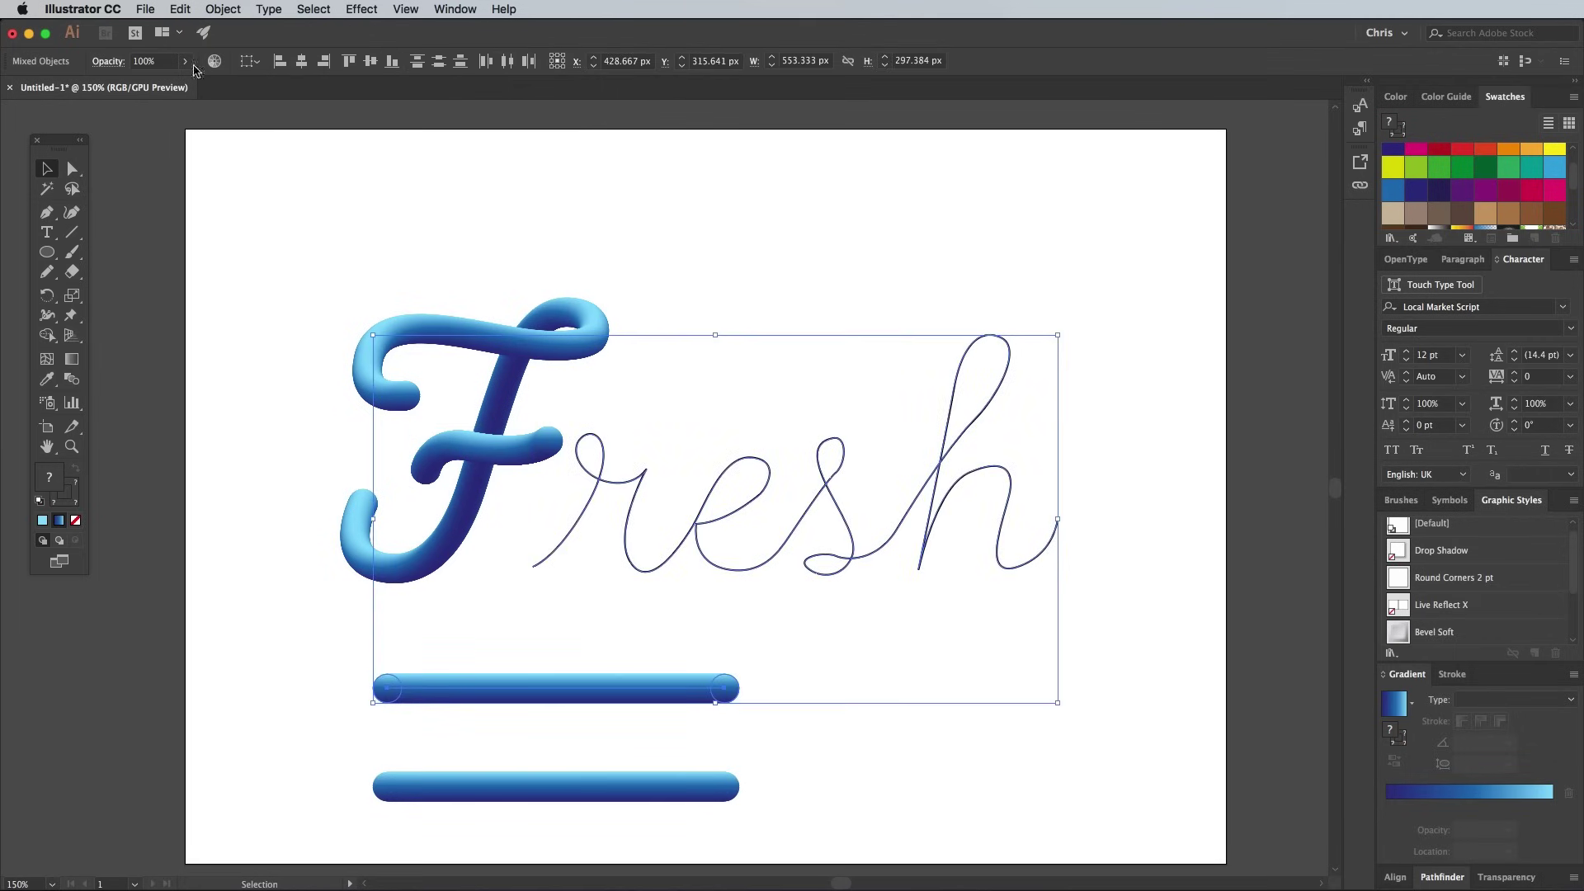
pyautogui.click(223, 8)
pyautogui.moveTo(314, 407)
pyautogui.click(435, 500)
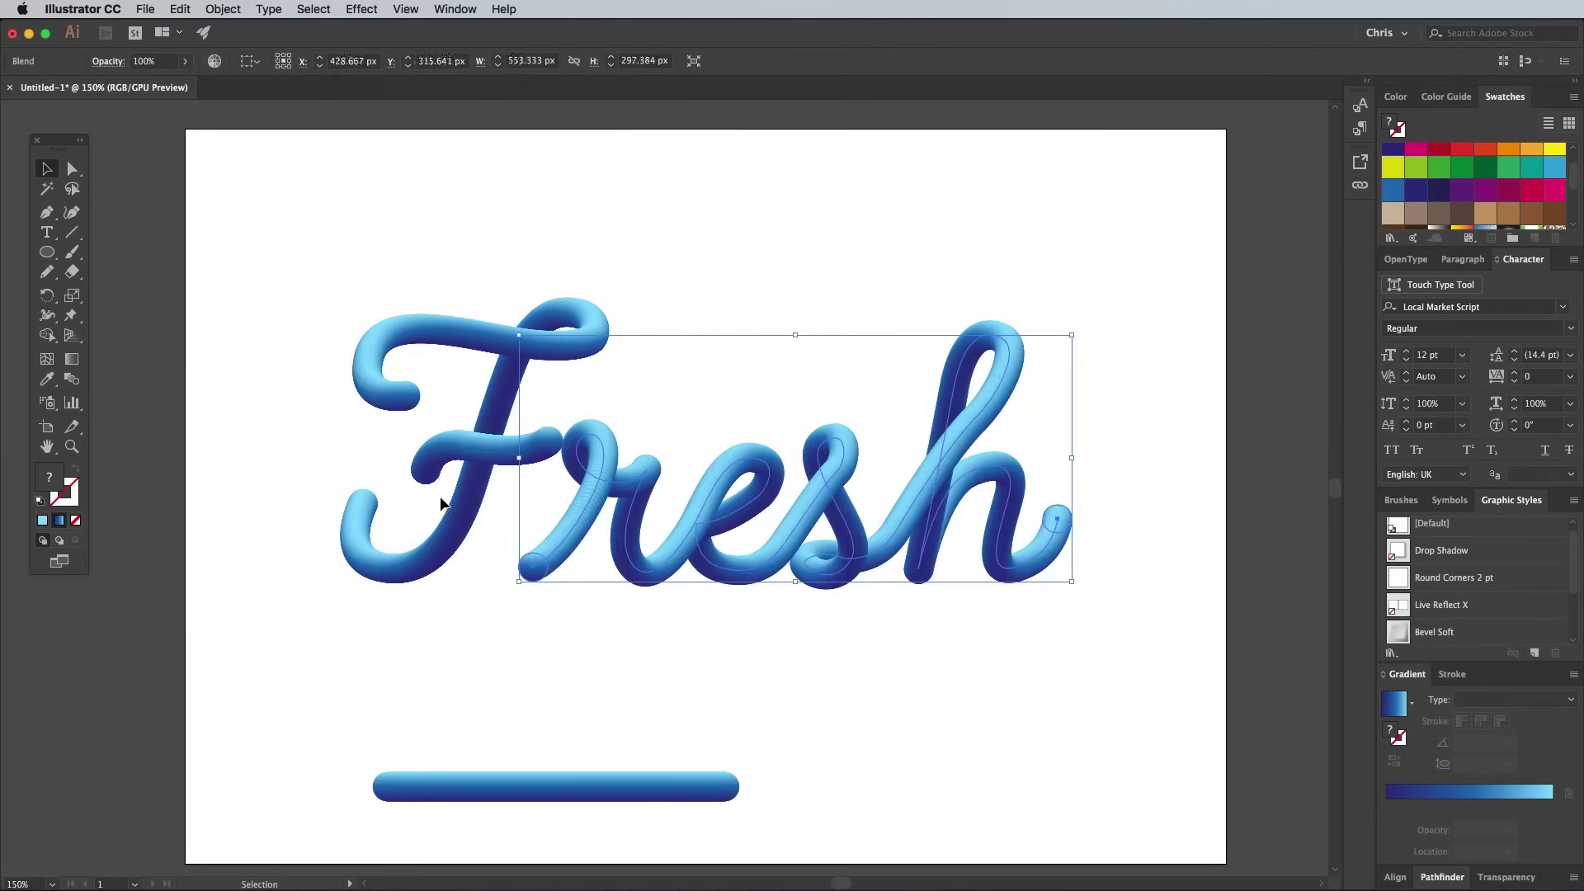
pyautogui.click(632, 720)
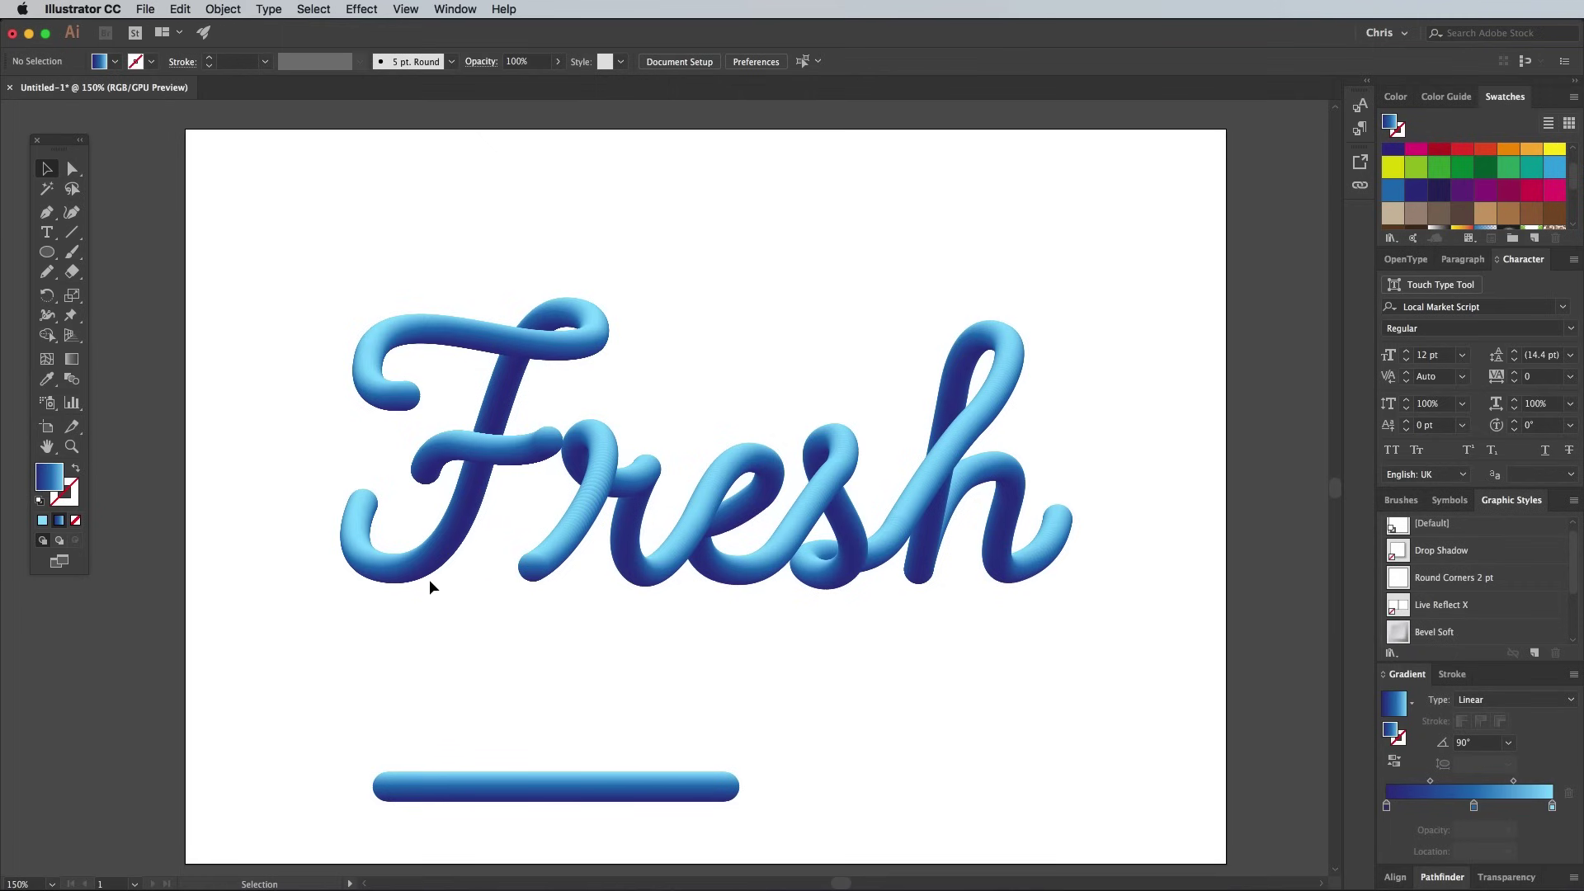
# - Reverse the front-to-back order of the F's crossbar blend
pyautogui.moveTo(437, 472); pyautogui.dragTo(439, 473)
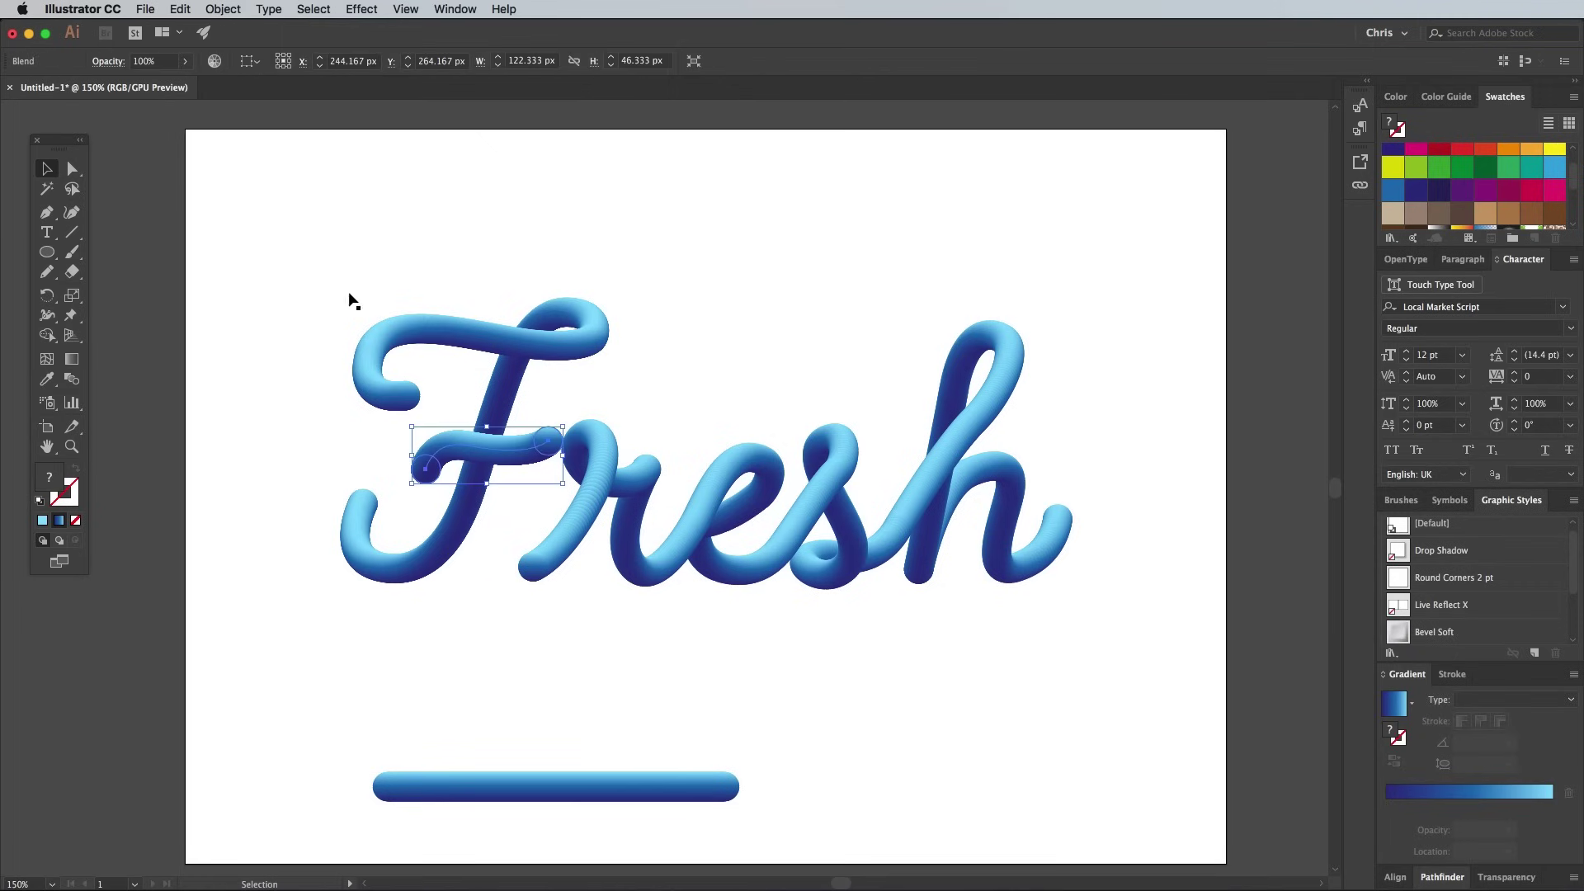
pyautogui.click(222, 8)
pyautogui.moveTo(275, 398)
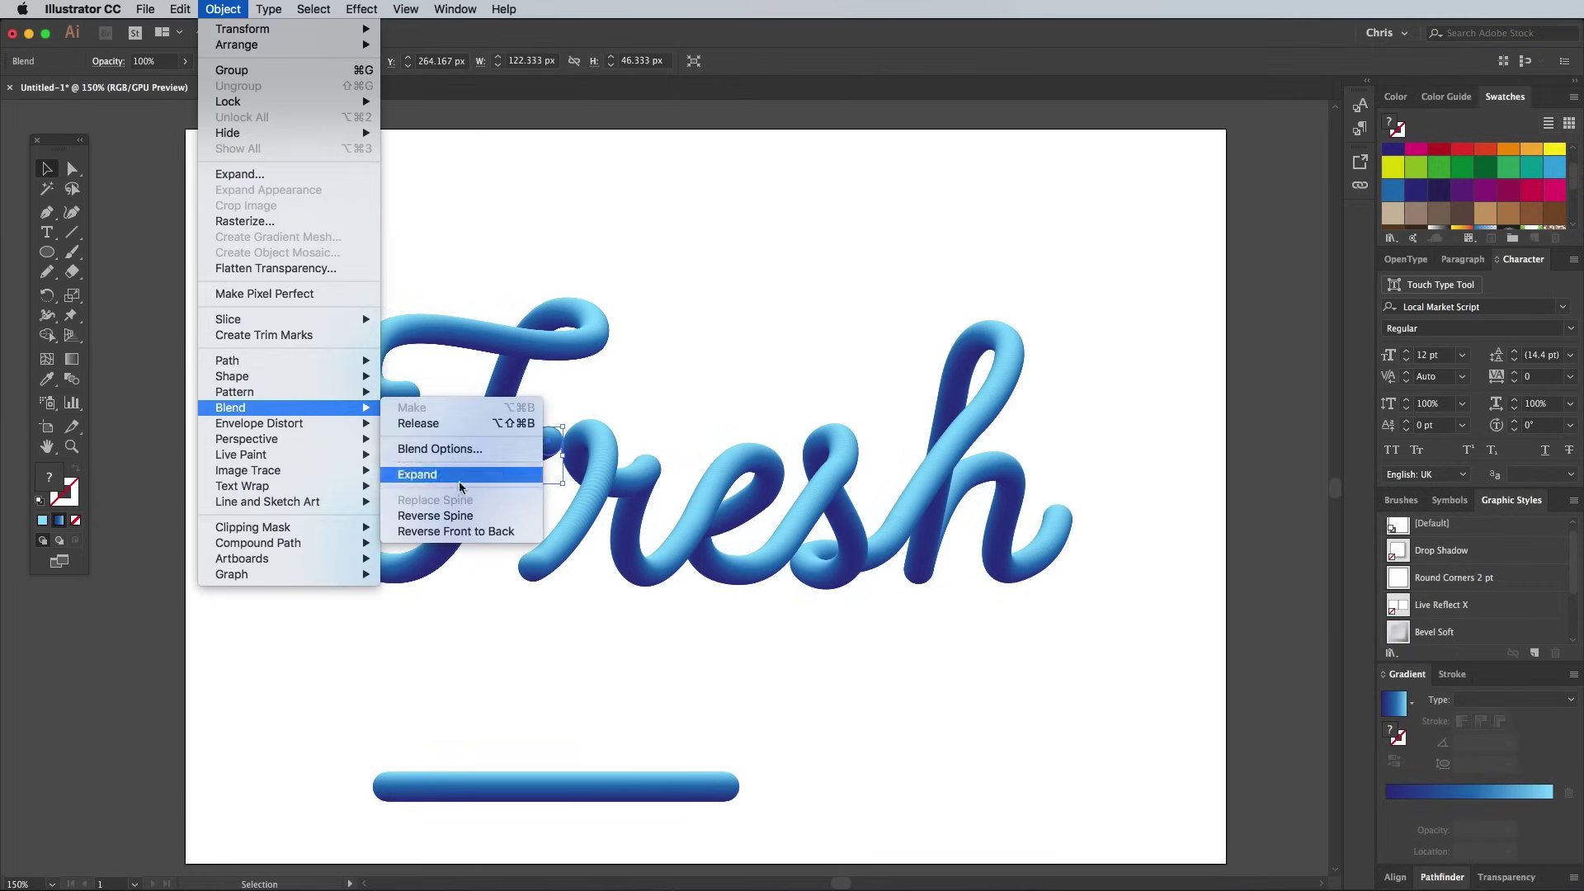
pyautogui.click(446, 536)
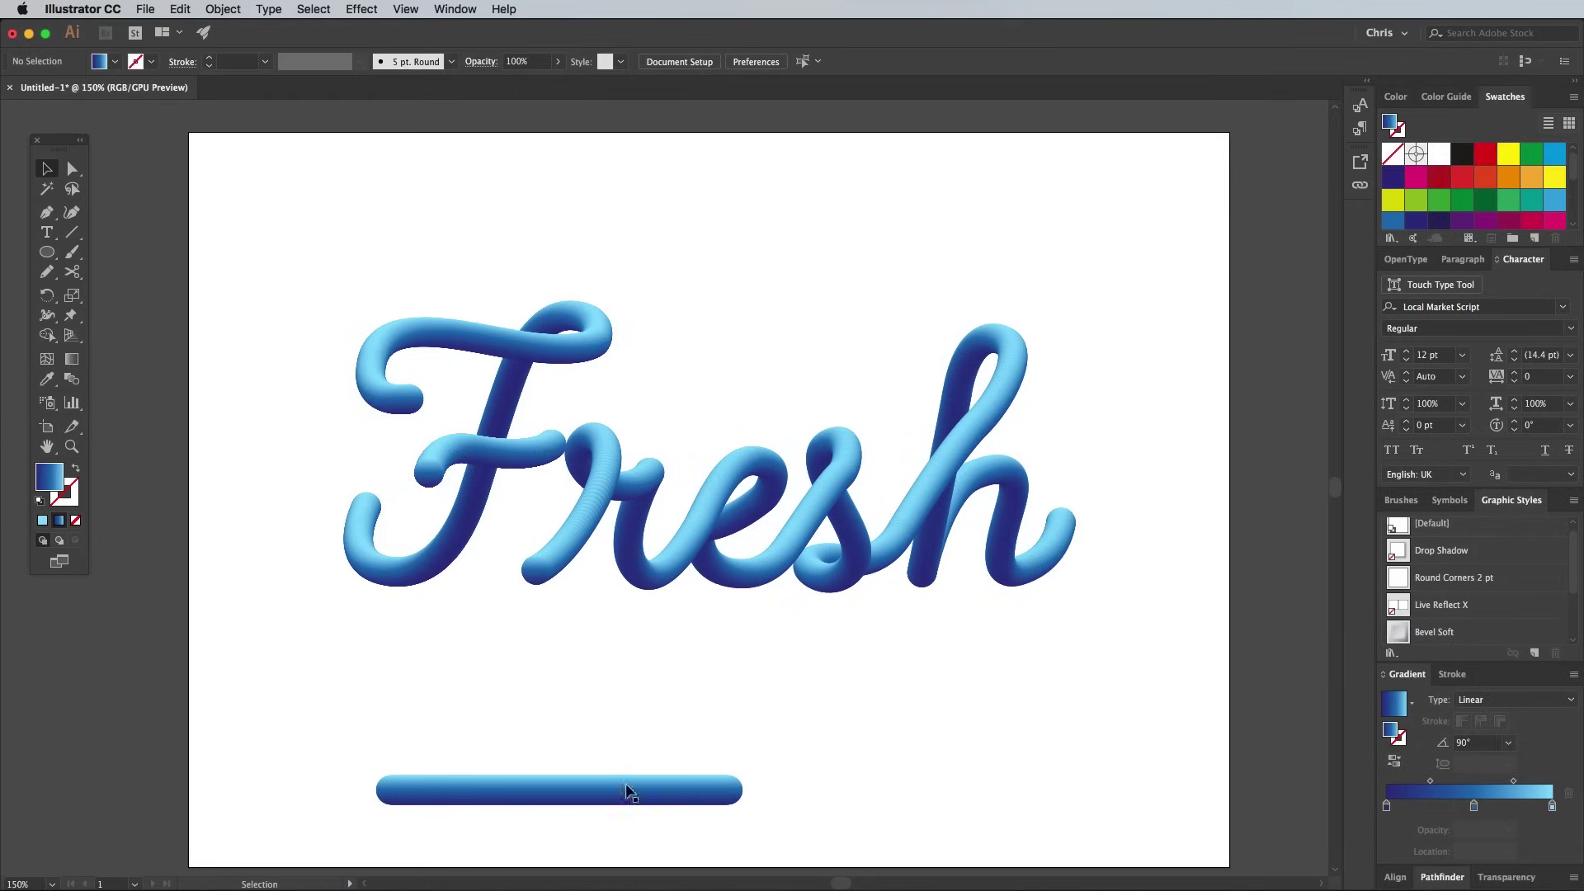
# - Delete the spare blend bar and draw a gradient rectangle about 841 × 591 px over the artboard
pyautogui.click(627, 787)
pyautogui.press('Delete')
pyautogui.moveTo(47, 252); pyautogui.dragTo(115, 252)
pyautogui.moveTo(189, 131); pyautogui.dragTo(1228, 780)
pyautogui.click(46, 170)
pyautogui.moveTo(1228, 413); pyautogui.dragTo(1230, 413)
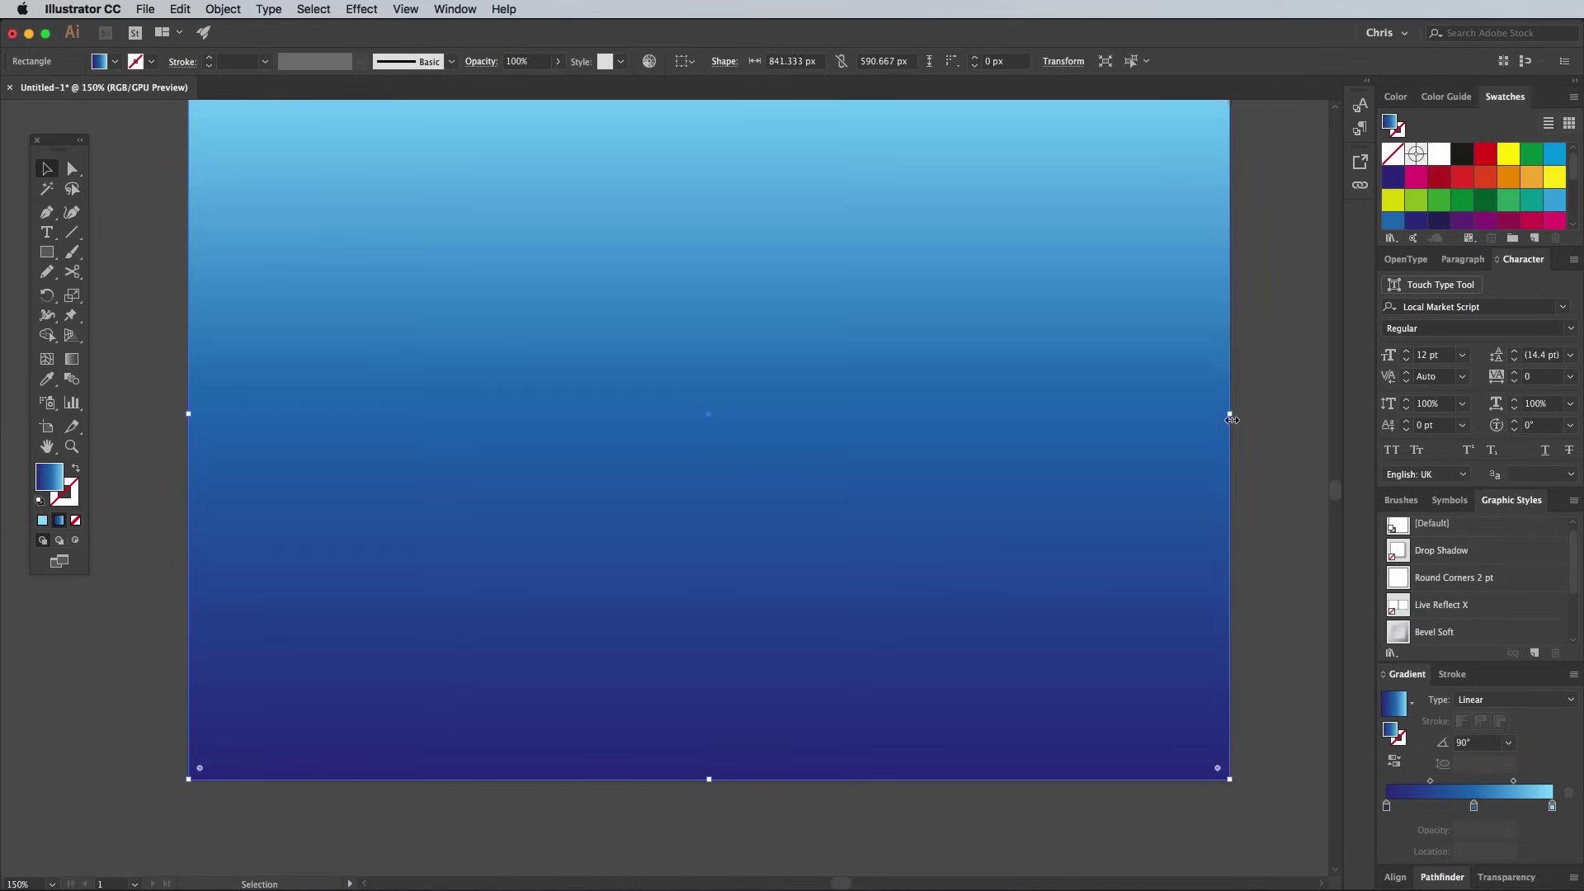
# - Send the gradient rectangle behind the lettering and change its gradient type to radial
pyautogui.press('space')
pyautogui.moveTo(802, 376); pyautogui.dragTo(835, 459)
pyautogui.rightClick(835, 462)
pyautogui.moveTo(891, 711)
pyautogui.click(1054, 759)
pyautogui.click(1513, 699)
pyautogui.click(1485, 733)
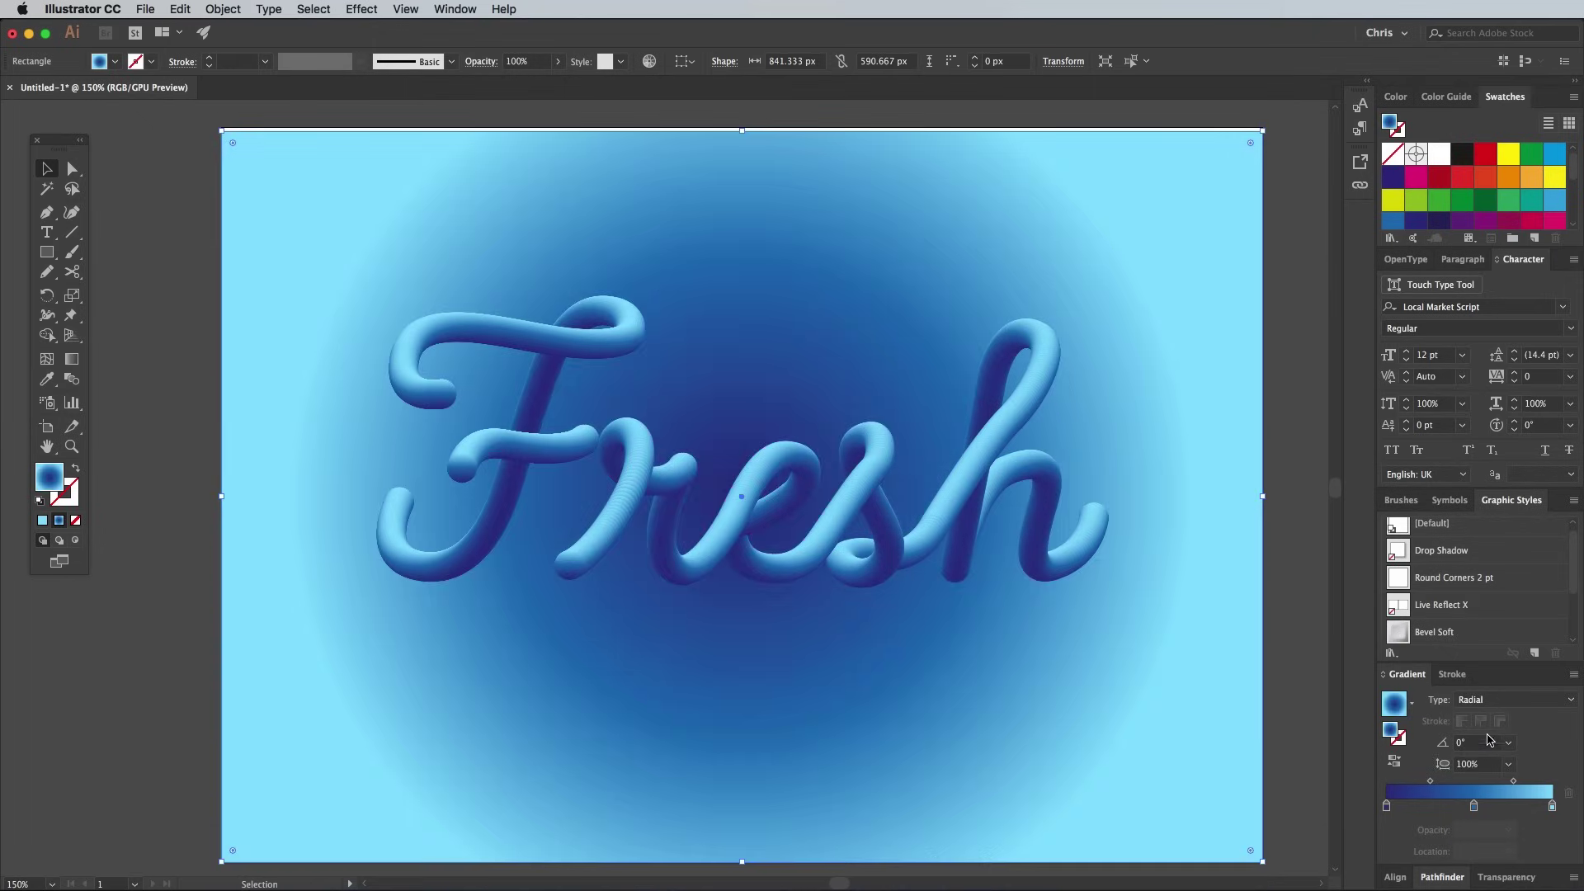
# - Rework the background gradient's stops to run from very pale blue at the centre through light blue to medium blue at the edge
pyautogui.moveTo(1387, 807); pyautogui.dragTo(1390, 821)
pyautogui.moveTo(1465, 806); pyautogui.dragTo(1552, 806)
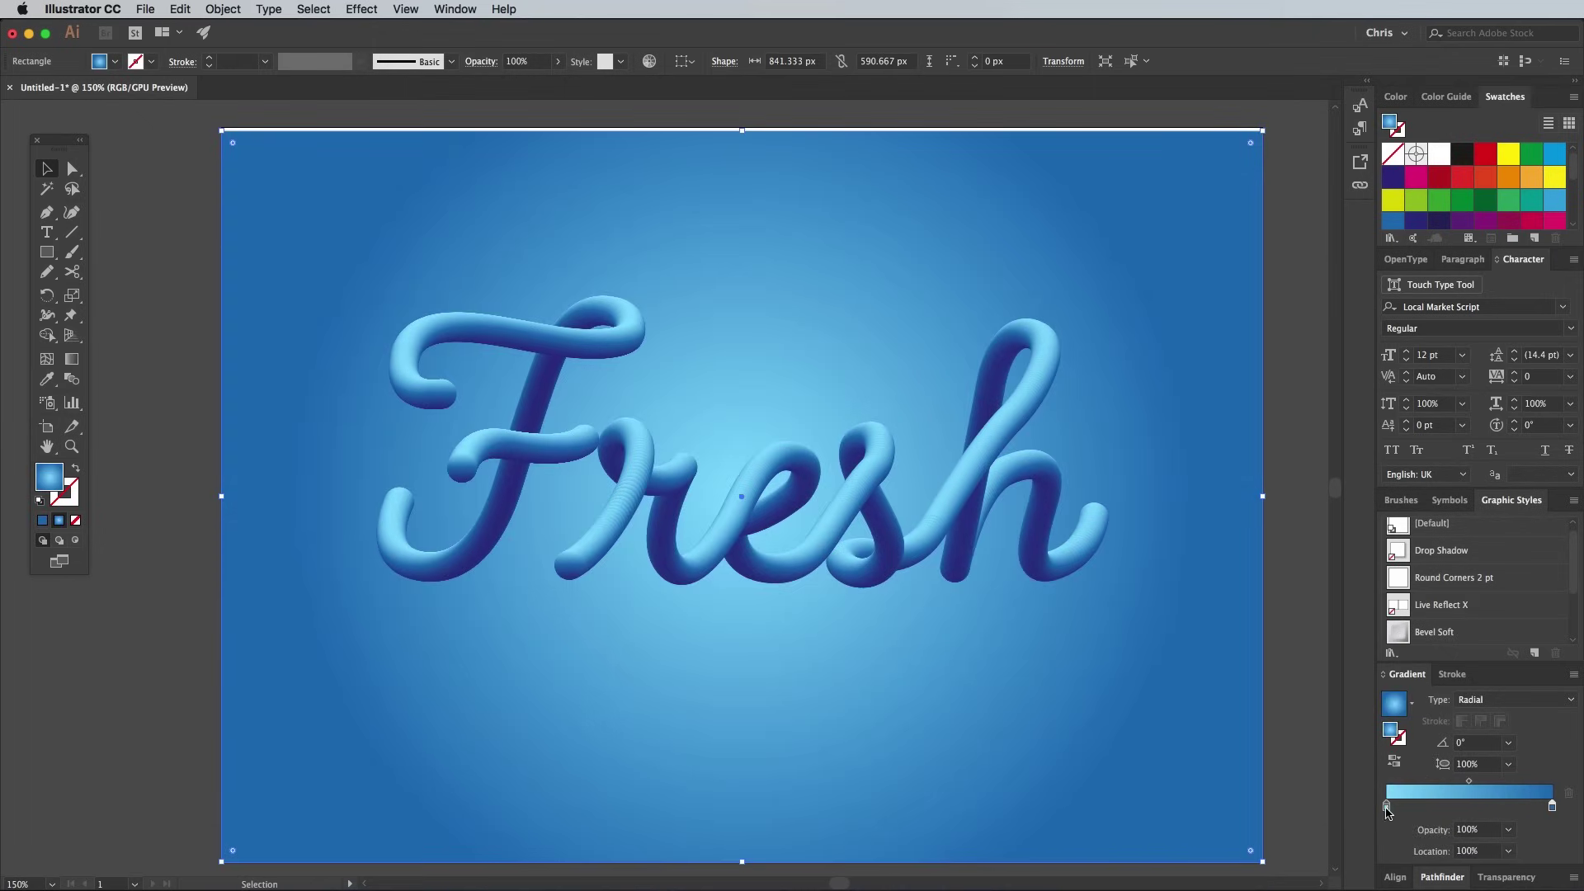
pyautogui.moveTo(1386, 806); pyautogui.dragTo(1470, 806)
pyautogui.doubleClick(1386, 806)
pyautogui.moveTo(1463, 869); pyautogui.dragTo(1492, 869)
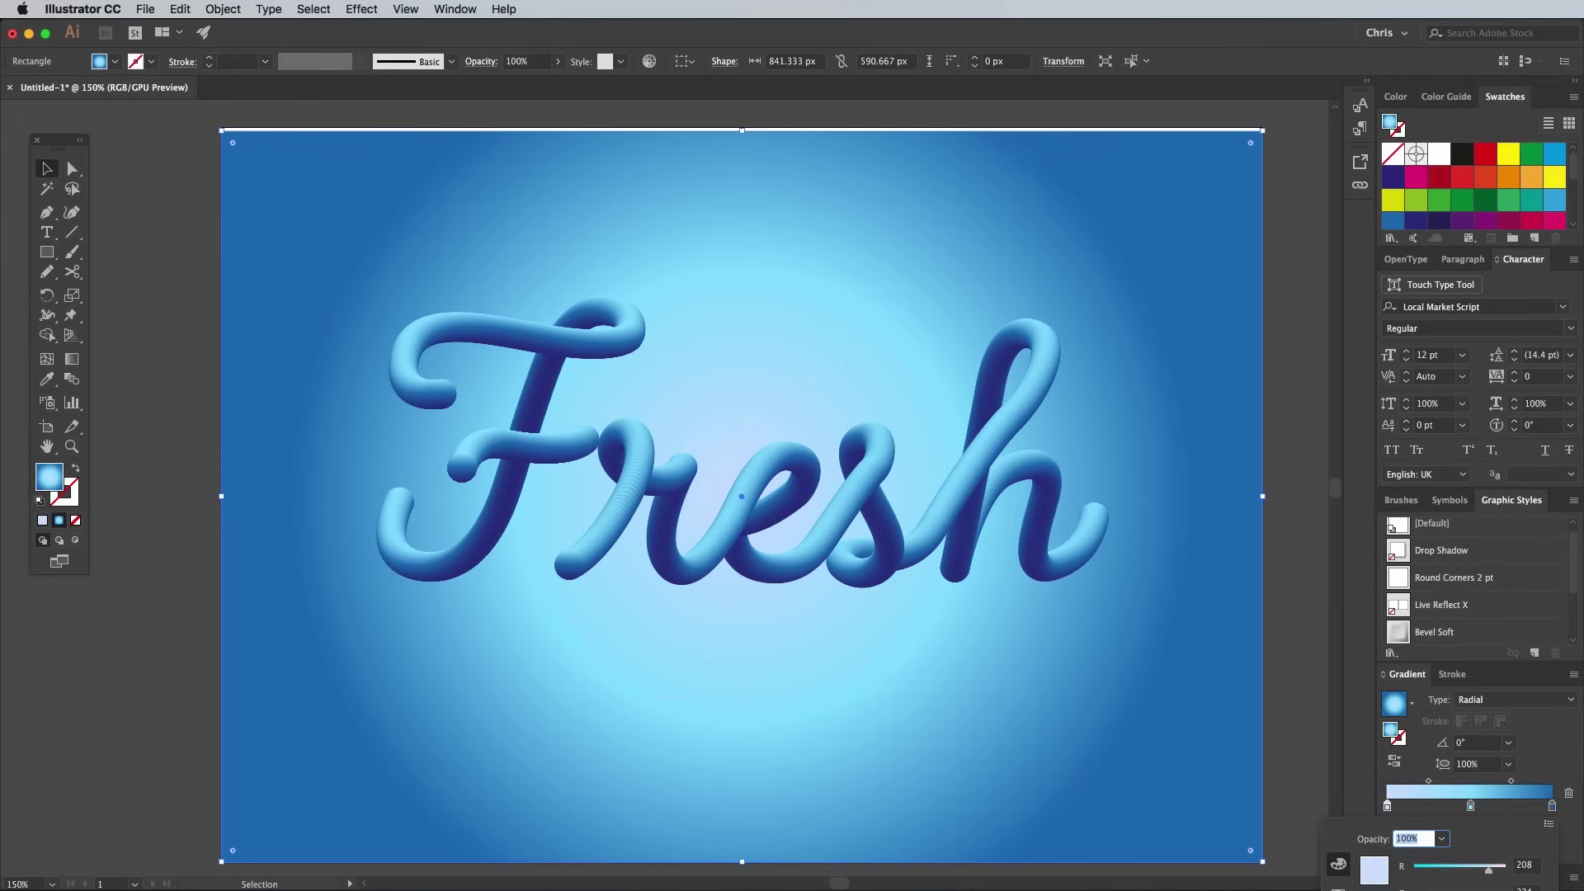
pyautogui.click(1507, 888)
# - Extend the background's radial gradient outward beyond the rectangle's side edge with the Gradient tool and deselect it
pyautogui.click(72, 359)
pyautogui.press('super+minus')
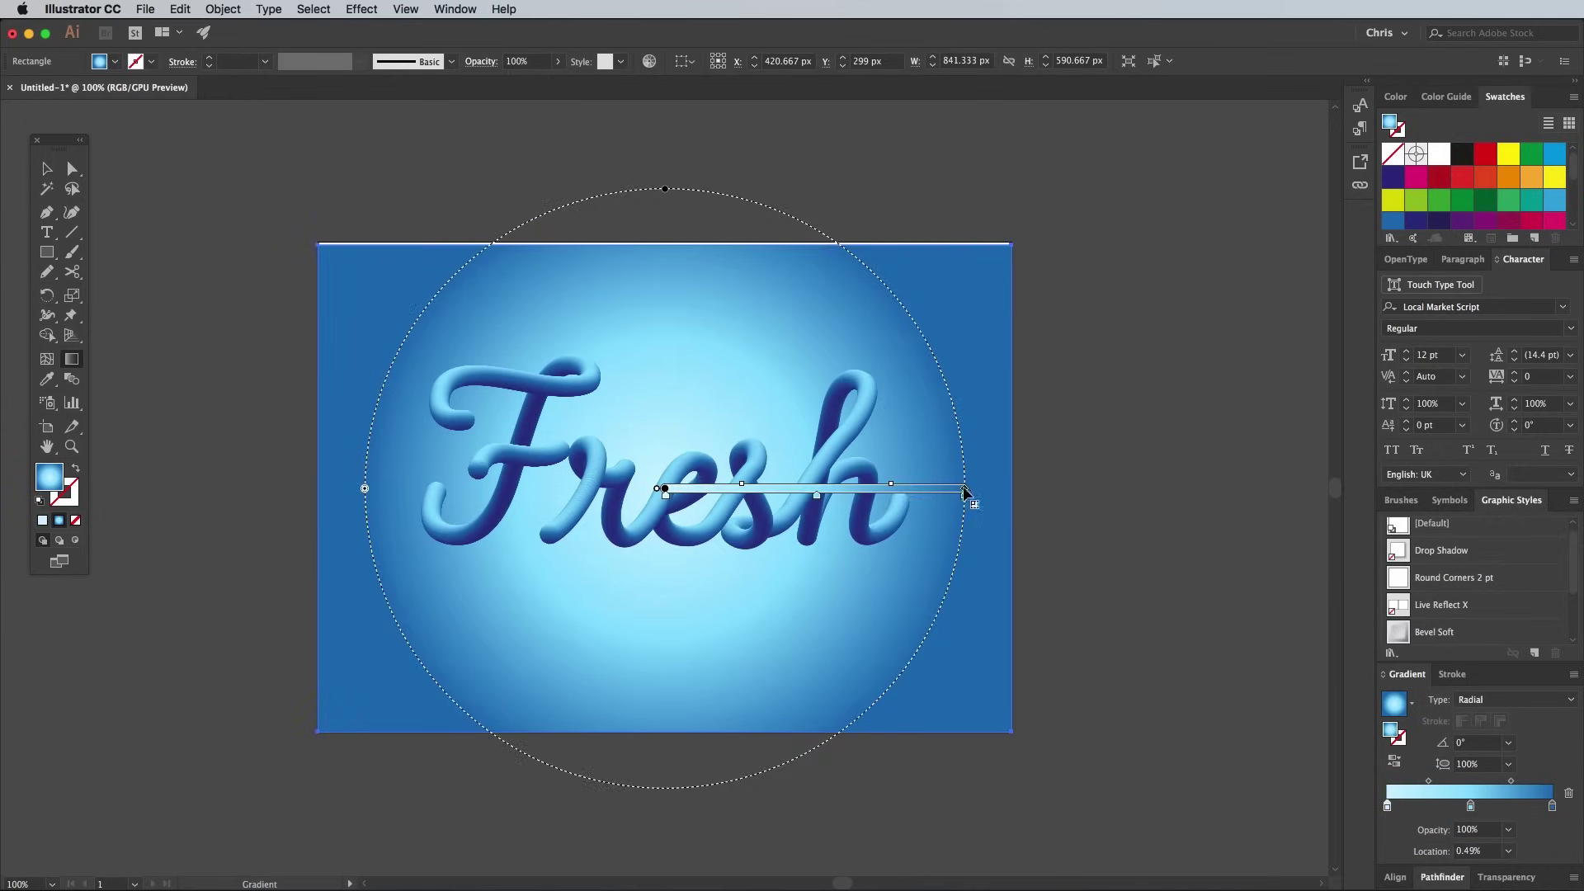
pyautogui.moveTo(965, 489); pyautogui.dragTo(1144, 489)
pyautogui.click(49, 170)
pyautogui.press('super+shift+a')
# - Apply a Roughen effect to all the Fresh lettering blends with relative size about 18%, detail 73/in and corner points
pyautogui.press('super+plus')
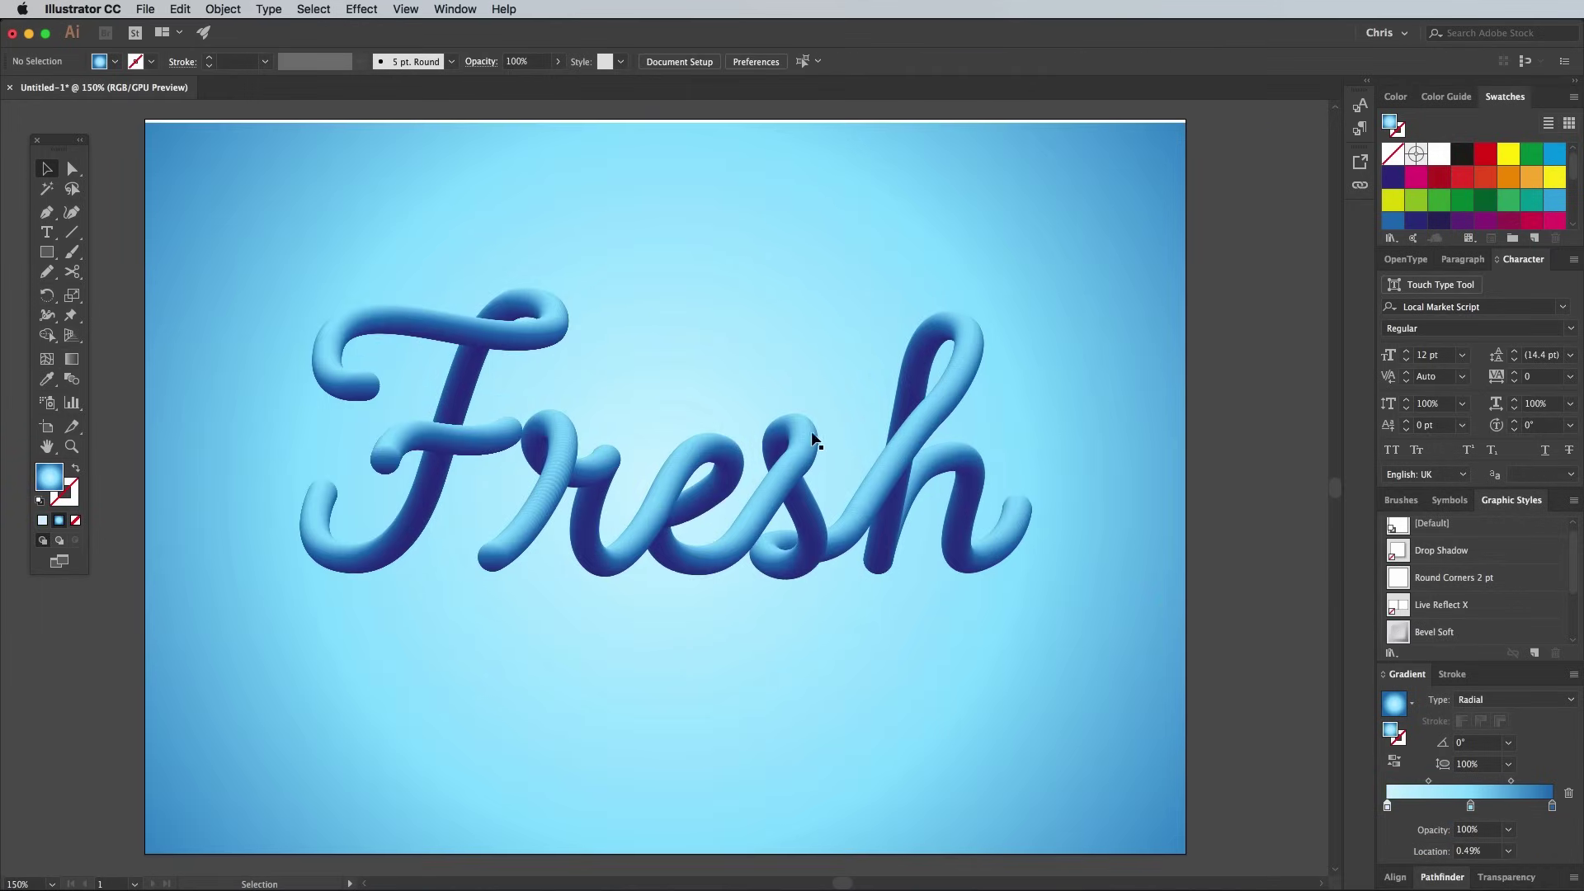
pyautogui.moveTo(118, 252); pyautogui.dragTo(1033, 664)
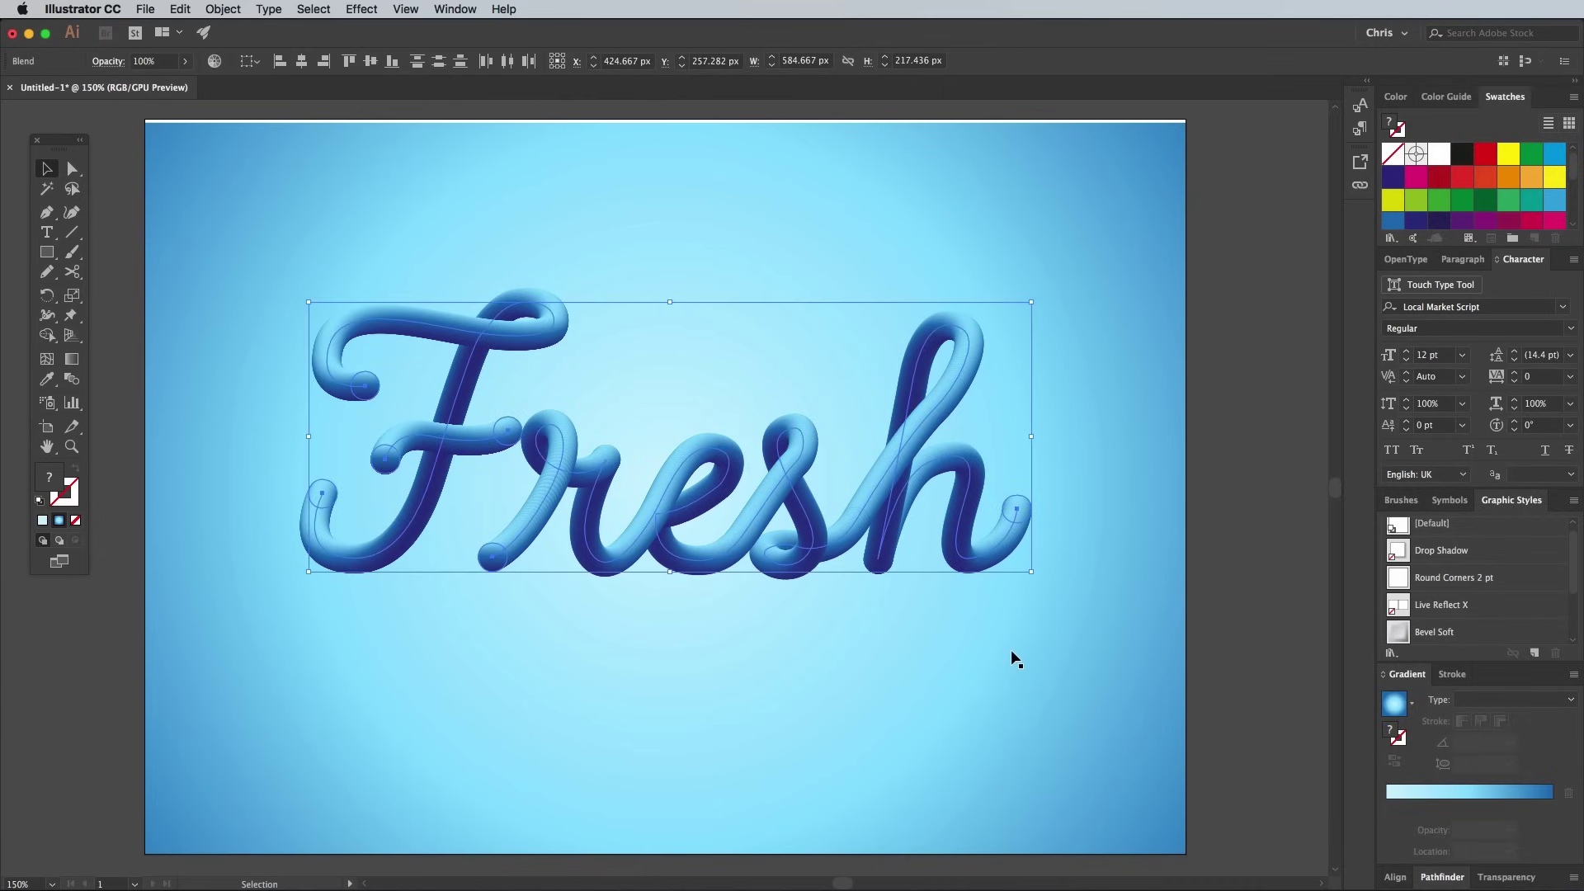
pyautogui.press('super+plus')
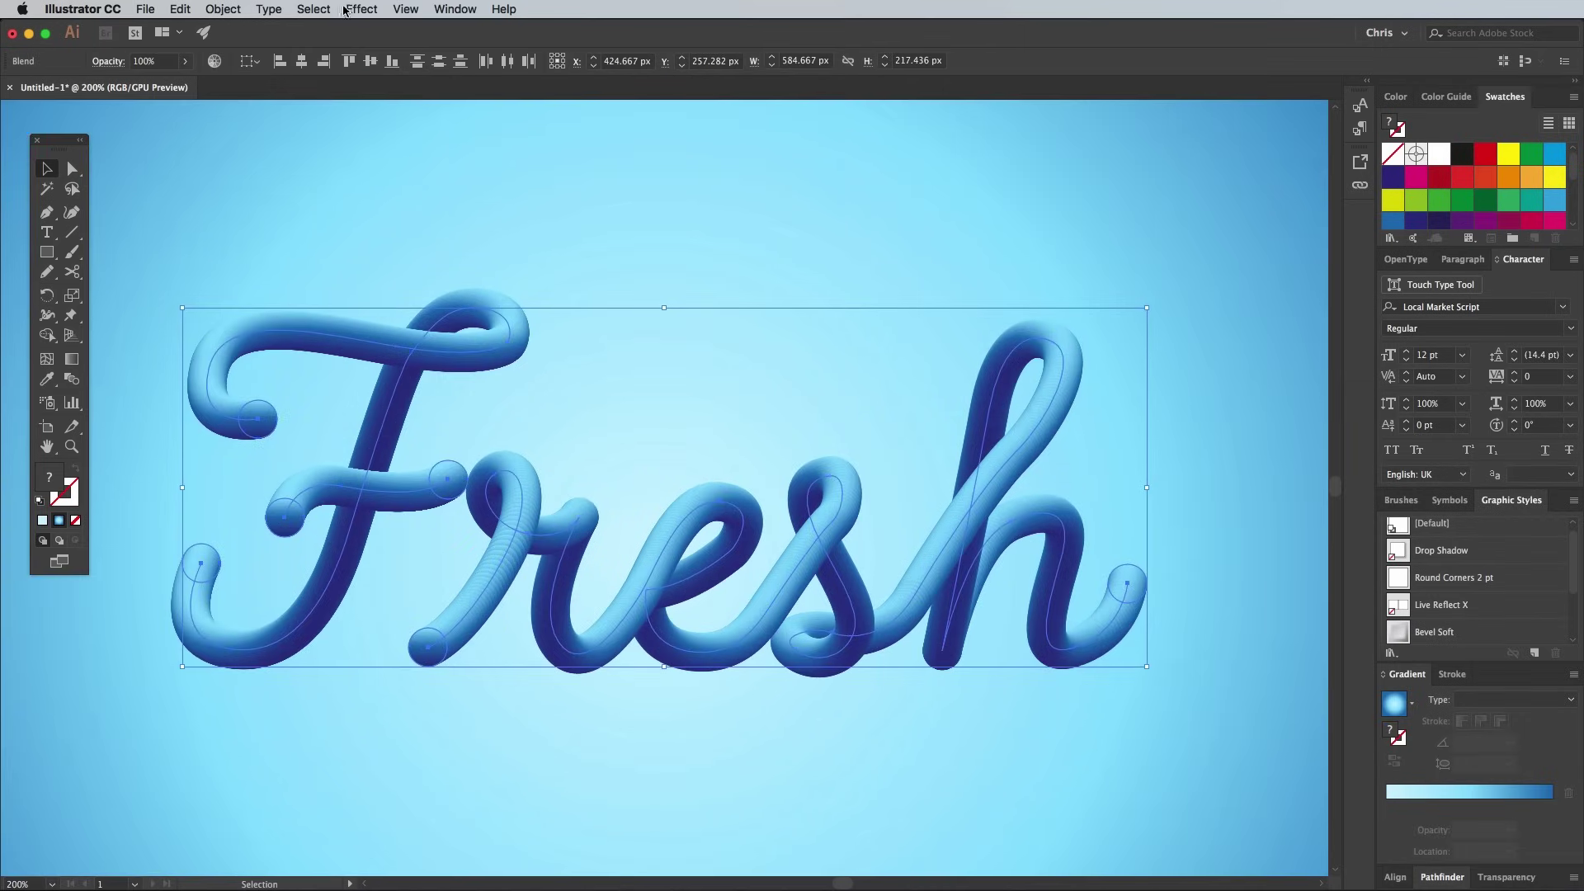
pyautogui.click(347, 10)
pyautogui.moveTo(425, 167)
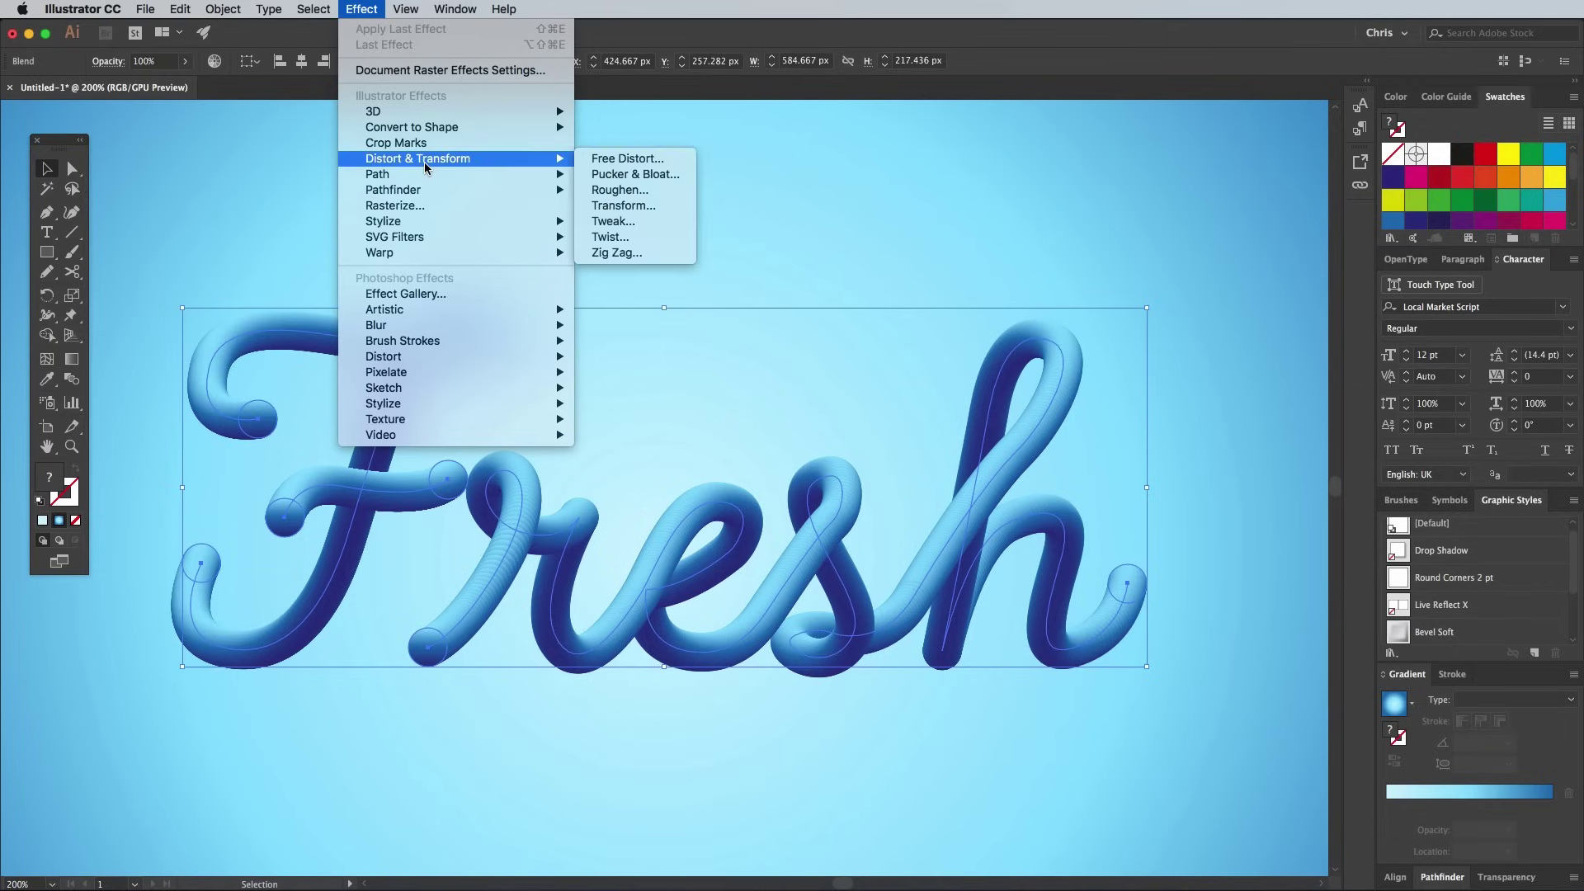
pyautogui.click(611, 191)
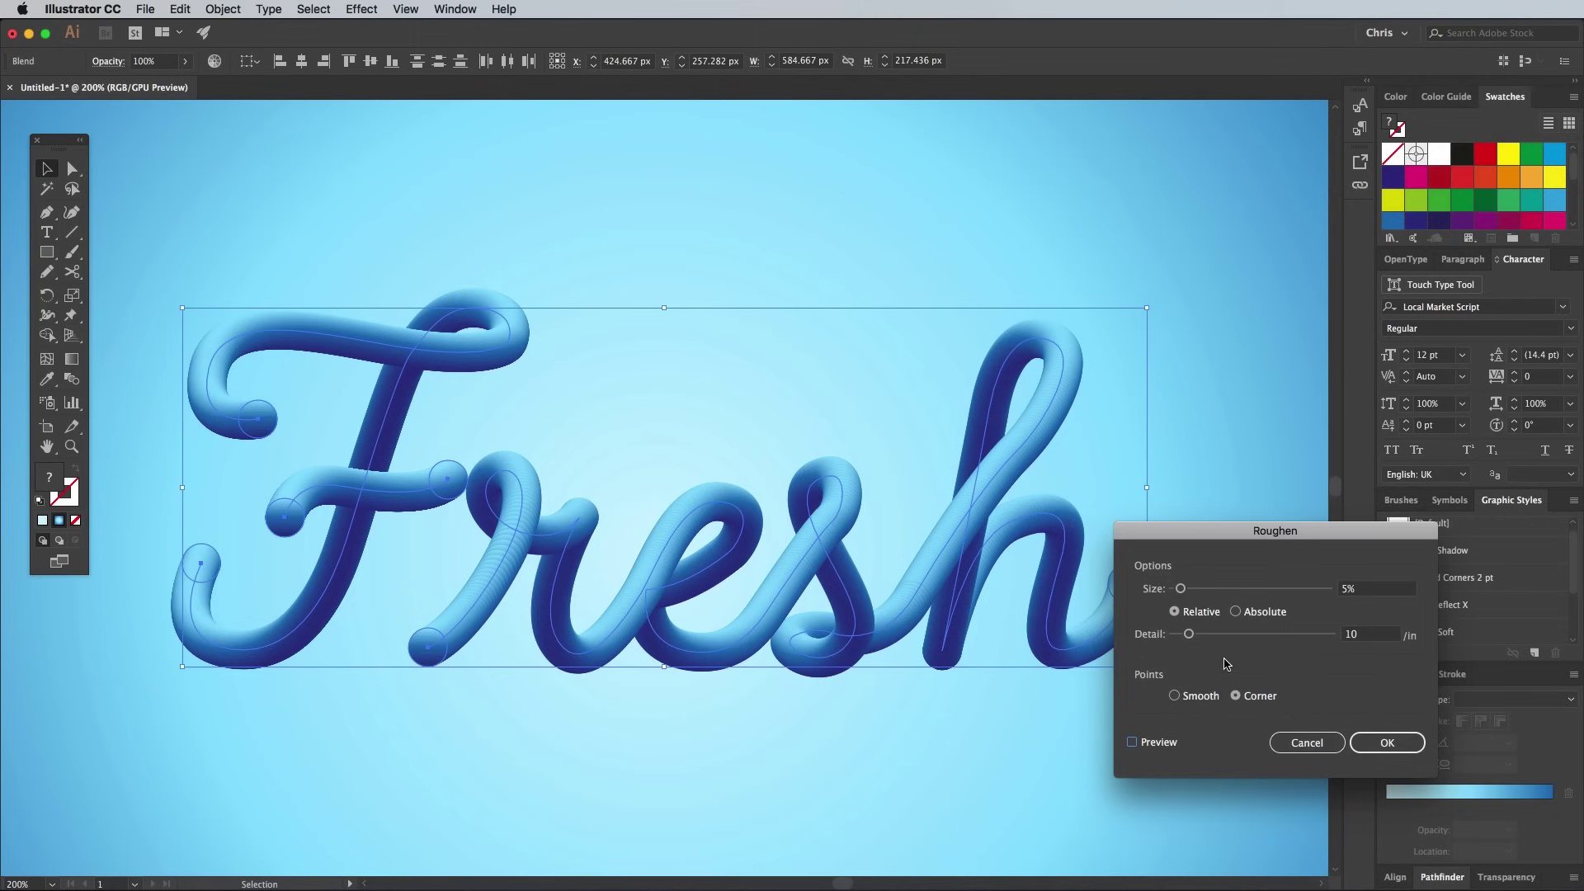
pyautogui.press('p')
pyautogui.moveTo(1255, 635); pyautogui.dragTo(1290, 636)
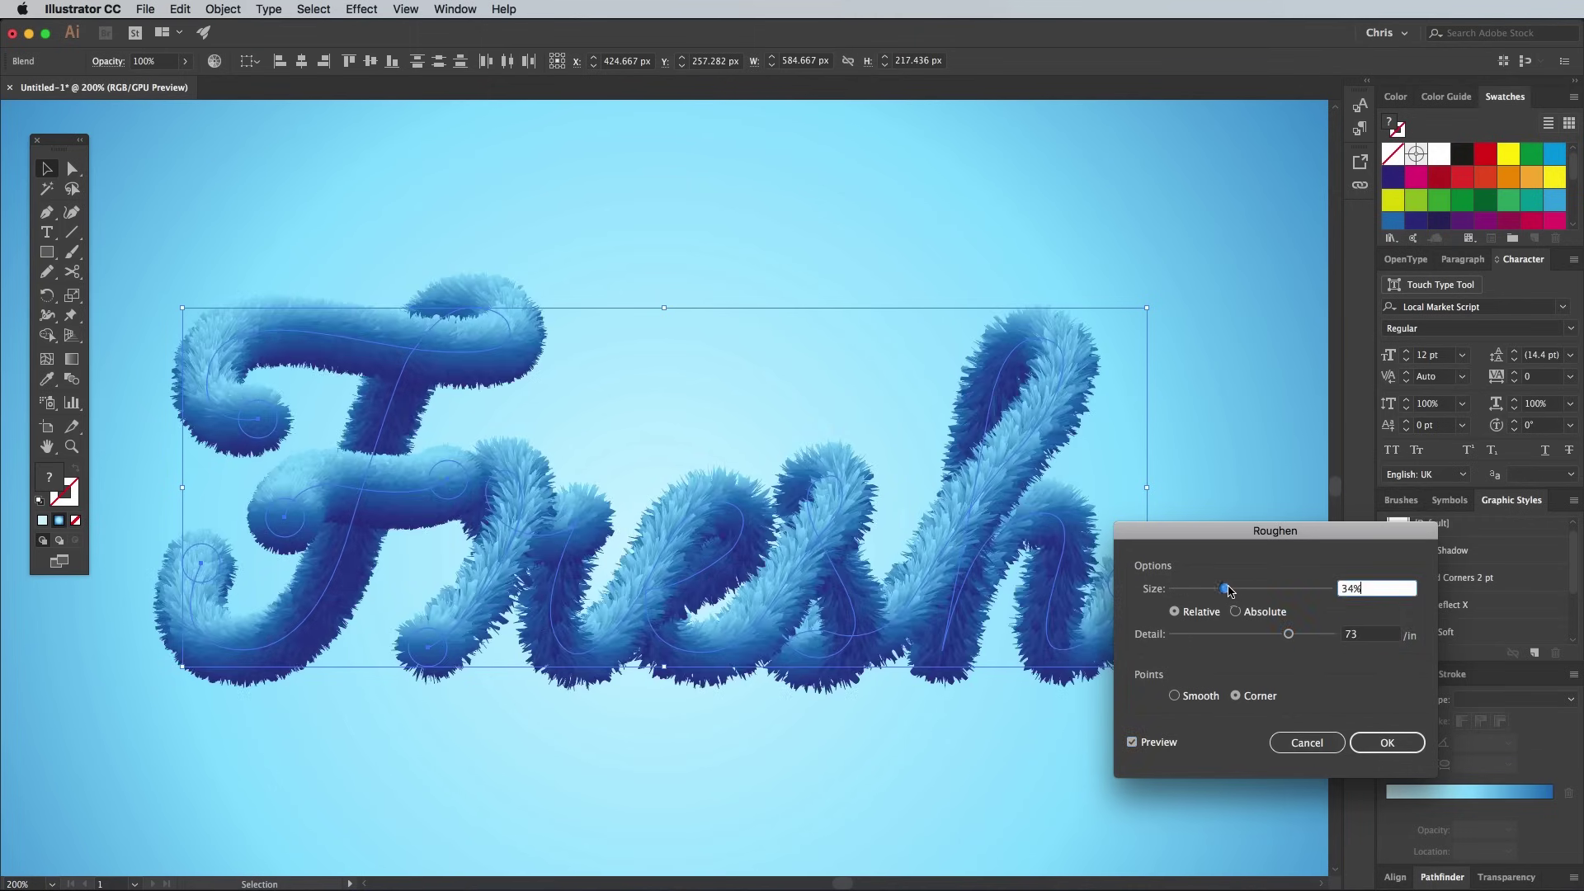
pyautogui.moveTo(1228, 589); pyautogui.dragTo(1219, 592)
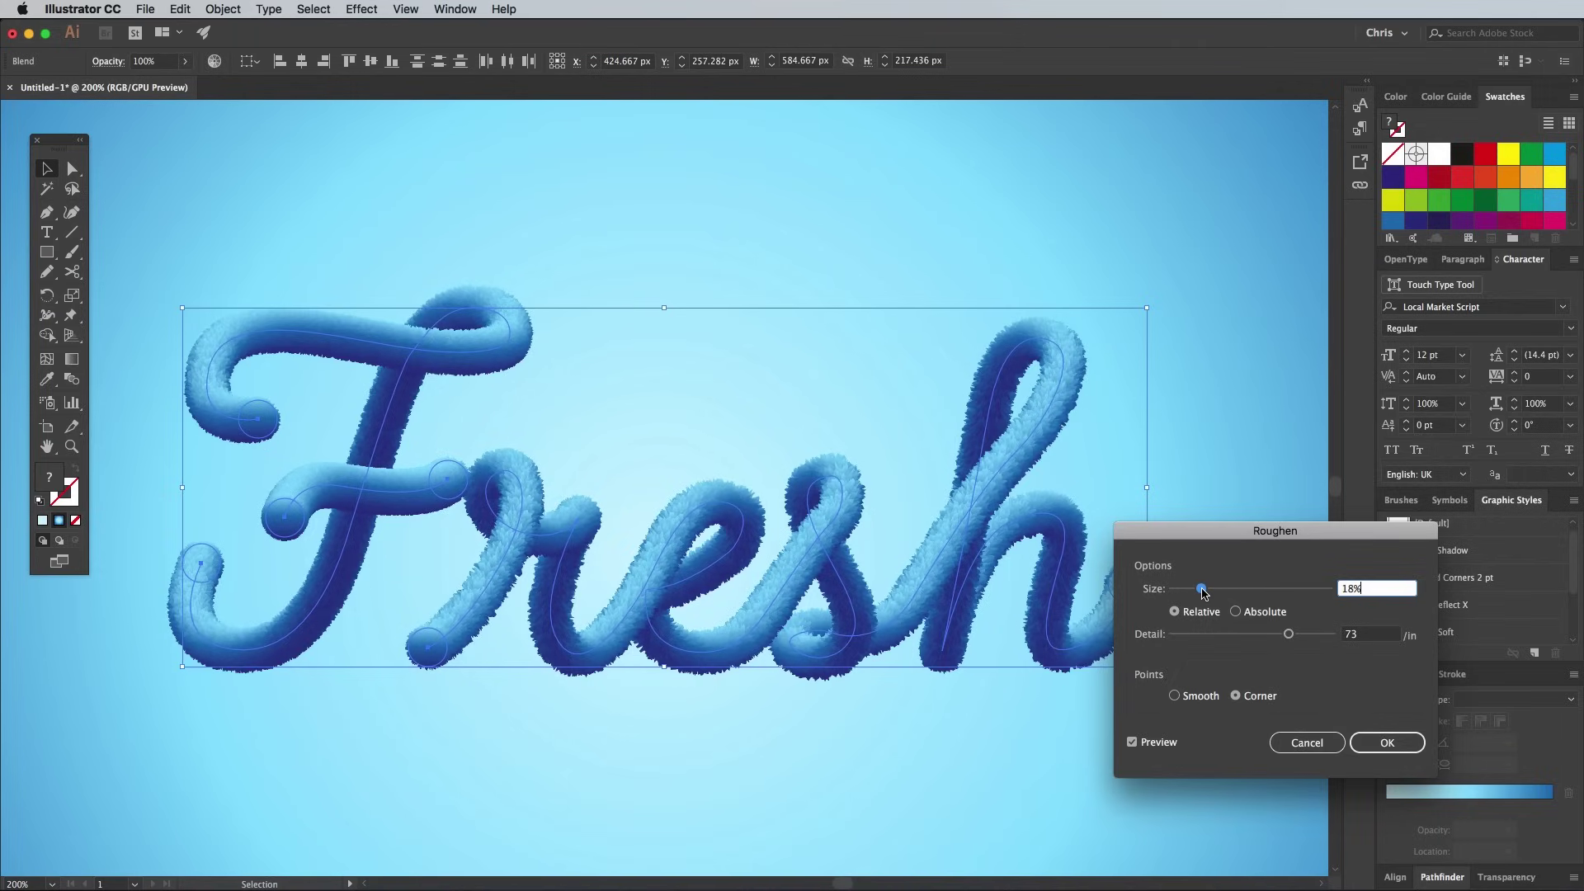
pyautogui.click(1387, 742)
pyautogui.click(980, 766)
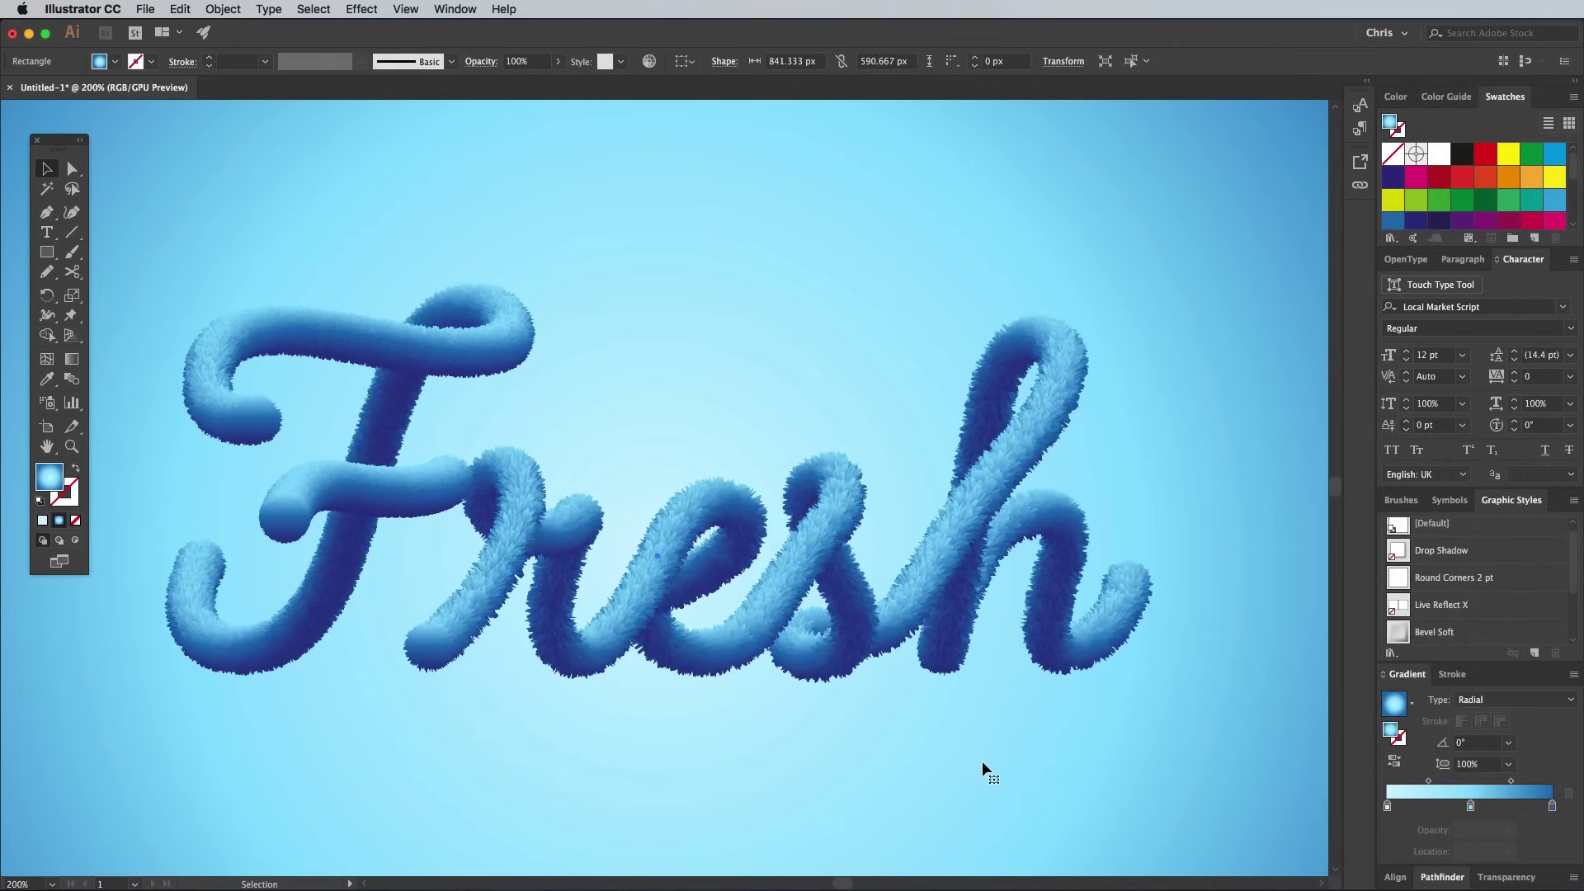
# - Examine the roughened fur texture of the lettering up close
pyautogui.moveTo(973, 746); pyautogui.dragTo(1005, 716)
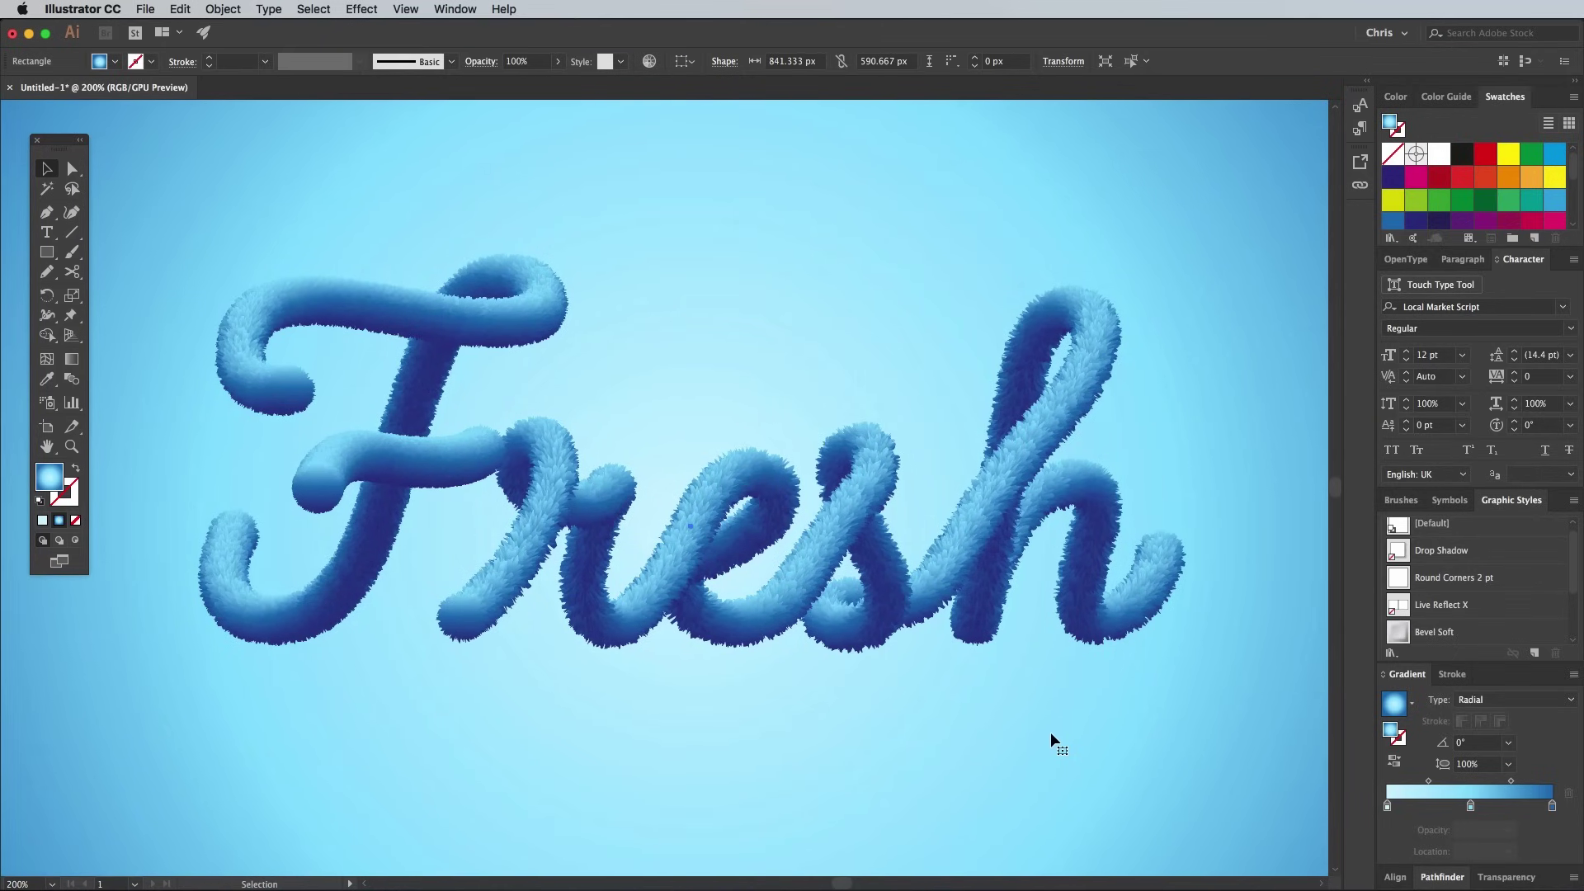
pyautogui.press('super+plus')
pyautogui.press('super+plus')
pyautogui.press('super+plus')
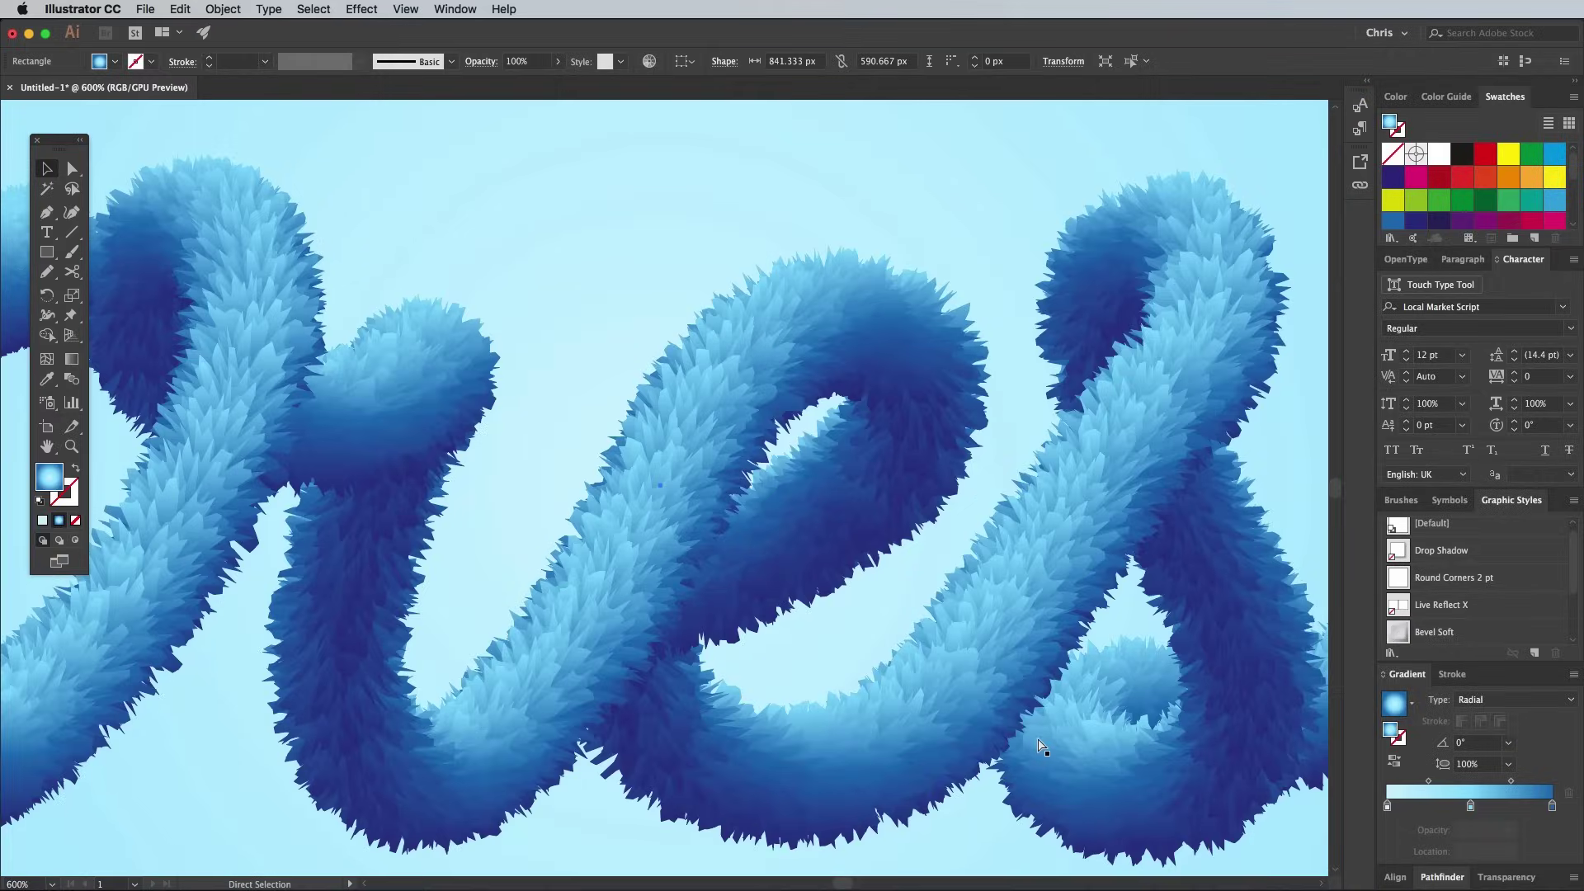
pyautogui.hotkey('ctrl', '0')
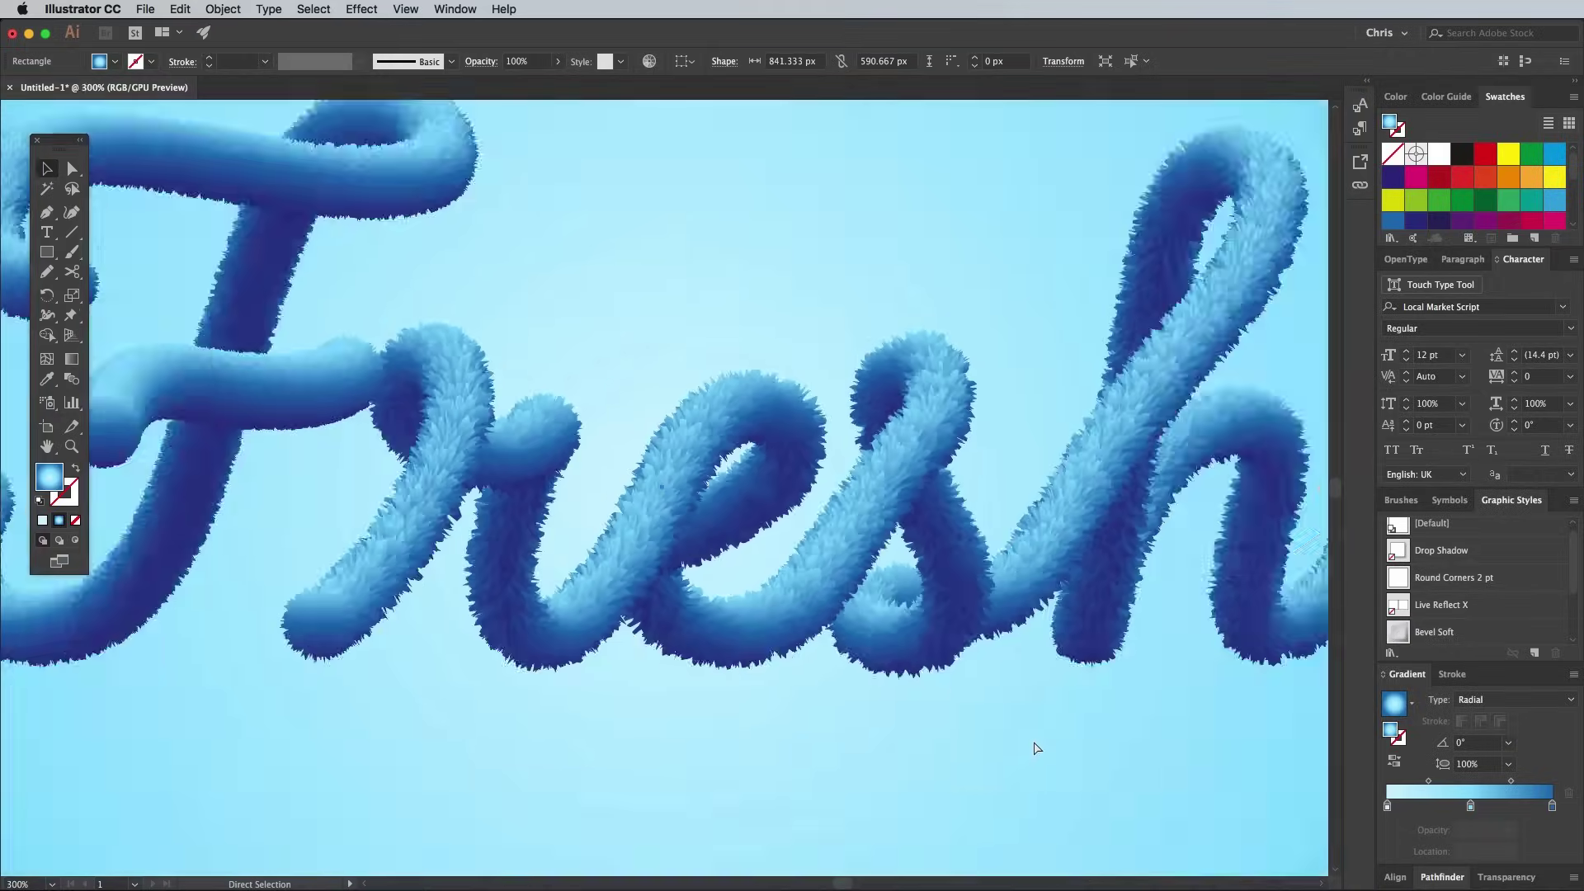